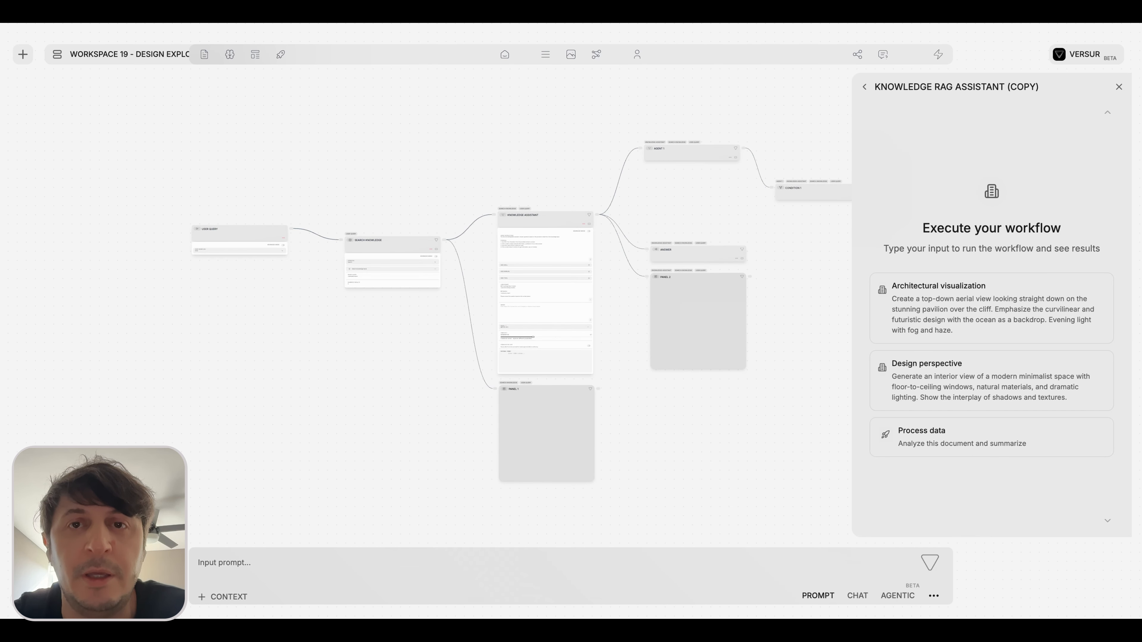
Open AGENT-9806-WORKFLOW from Folder 2 of the Workspace 19 - Design Exploration workflows and close the workspace list.
left_click(58, 55)
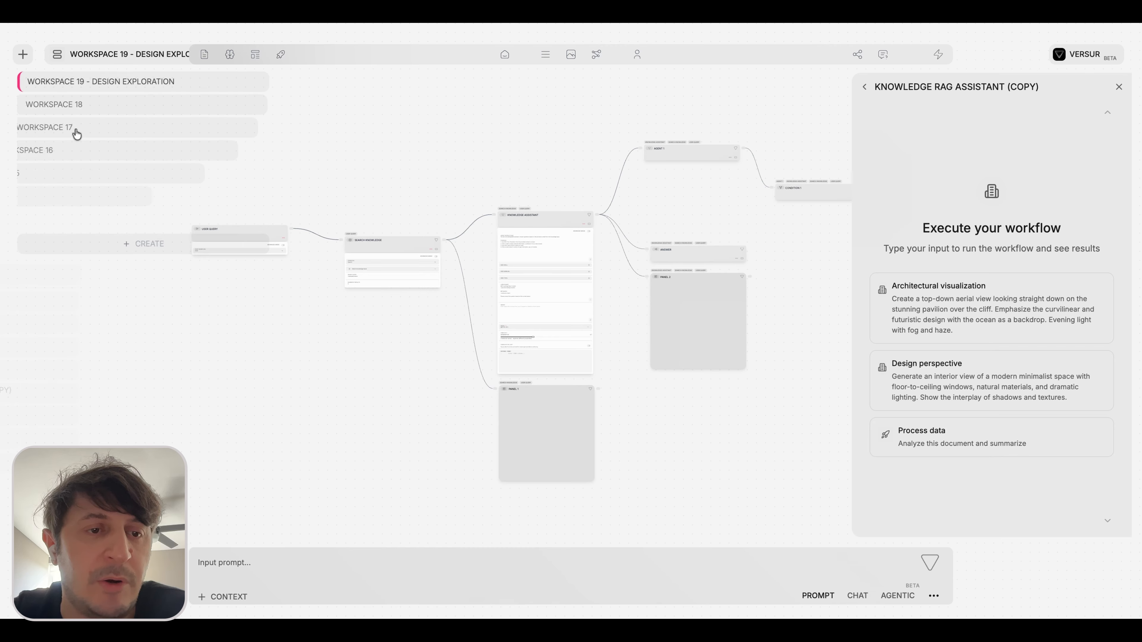
scroll(126, 360, "up", 1)
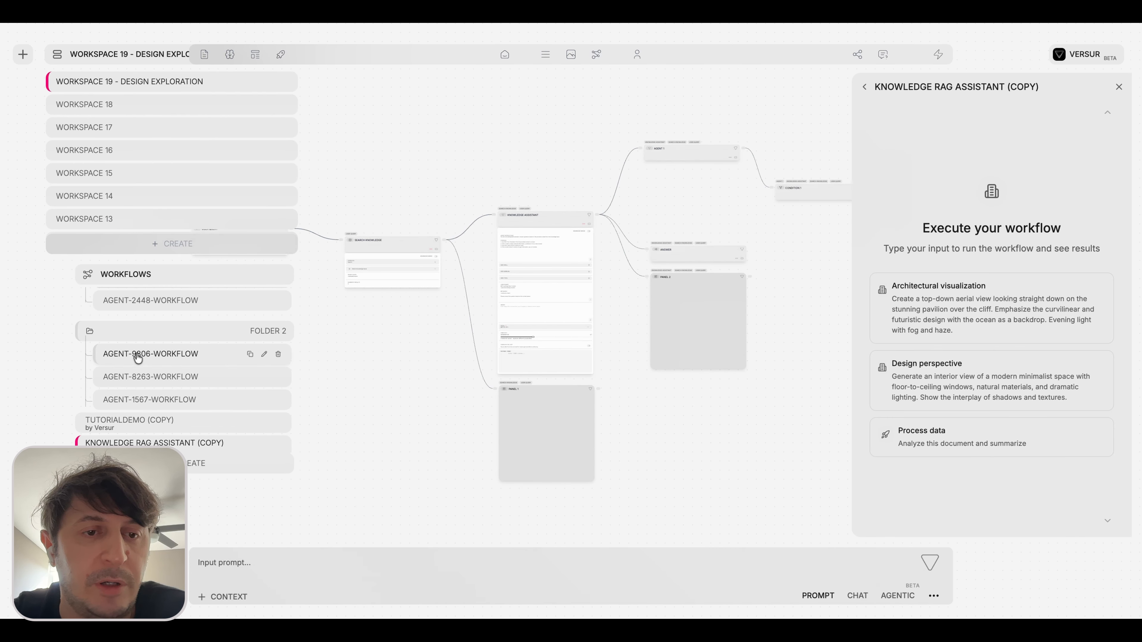
left_click(138, 357)
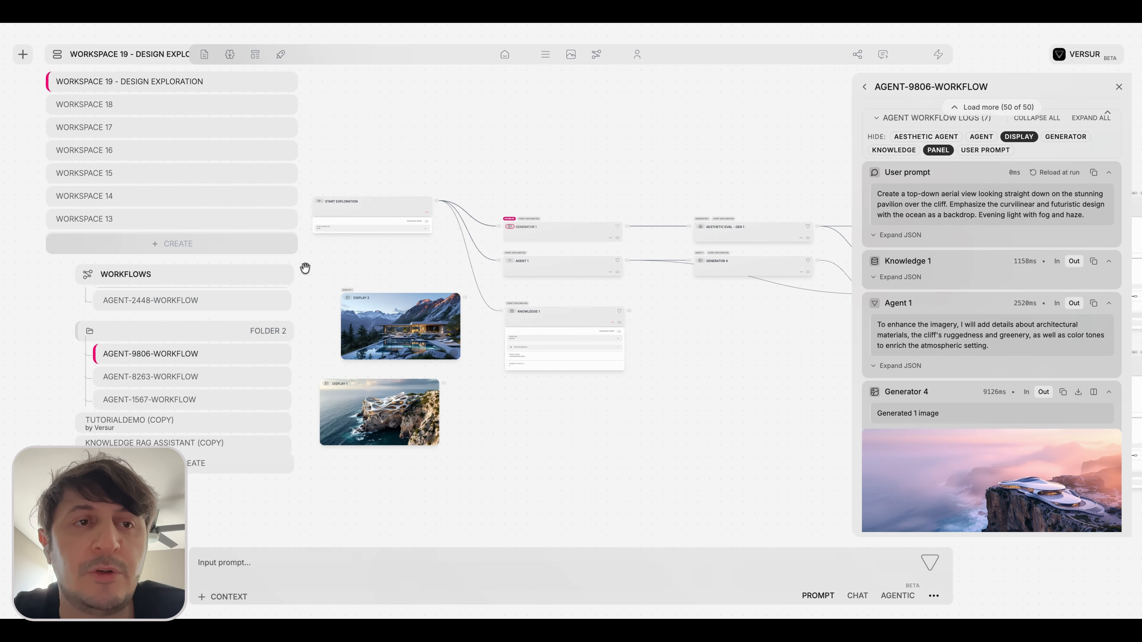
left_click(59, 54)
Delete the two image display blocks and the Knowledge 1 block from the workflow canvas.
left_click_drag(281, 252, 478, 475)
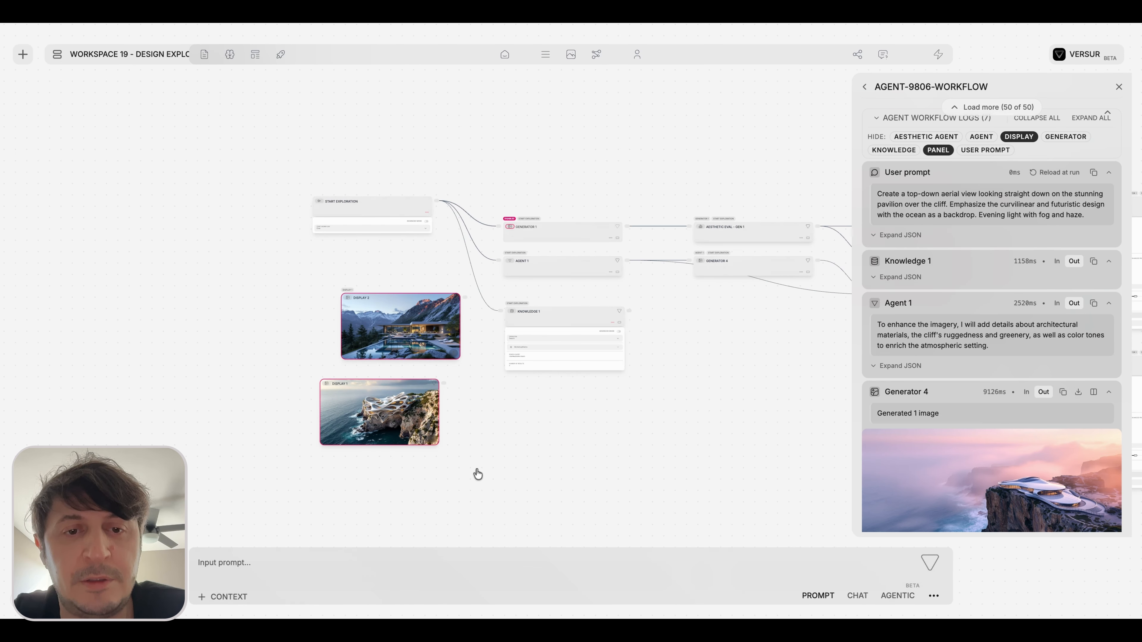
key("Delete")
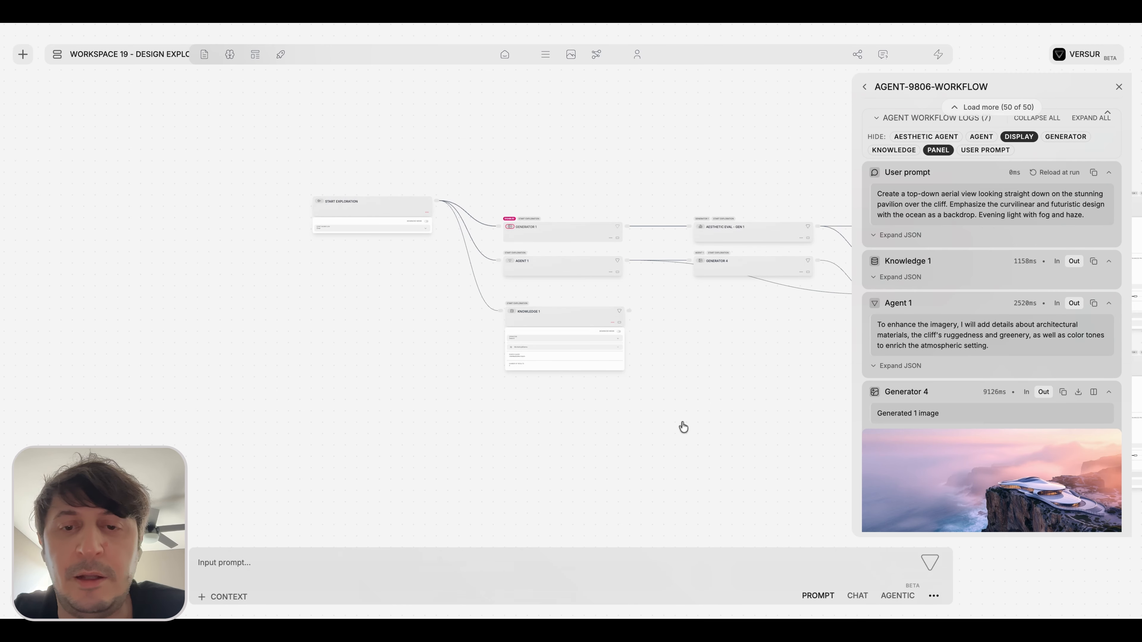
left_click(569, 314)
key("Delete")
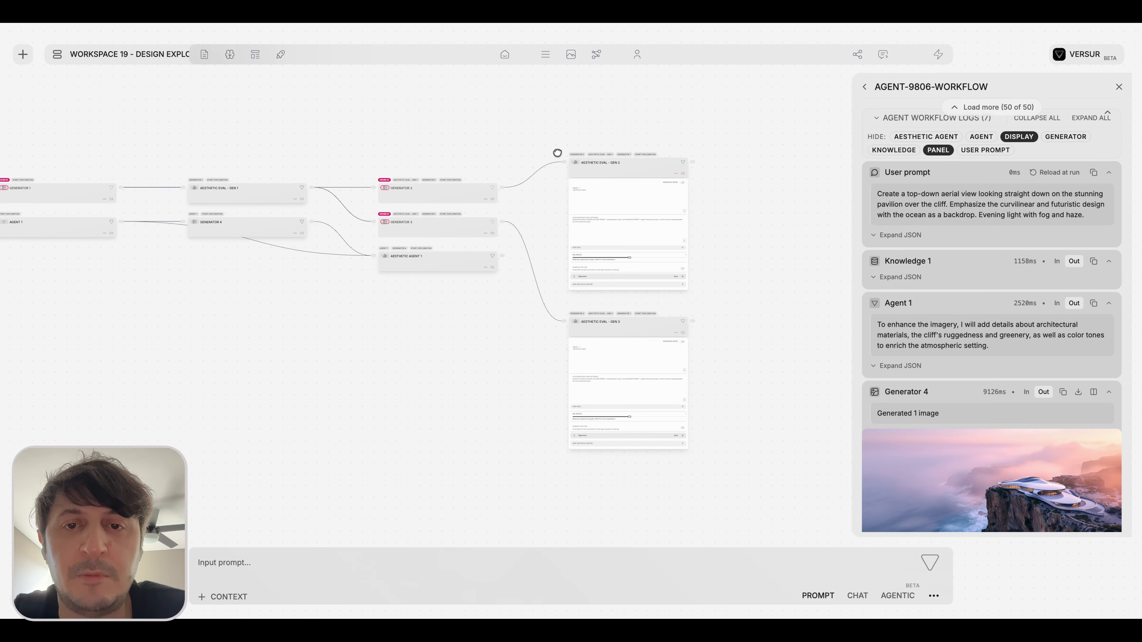
Delete the two aesthetic evaluation blocks connected after Generator 2 and Generator 3.
left_click_drag(558, 152, 561, 287)
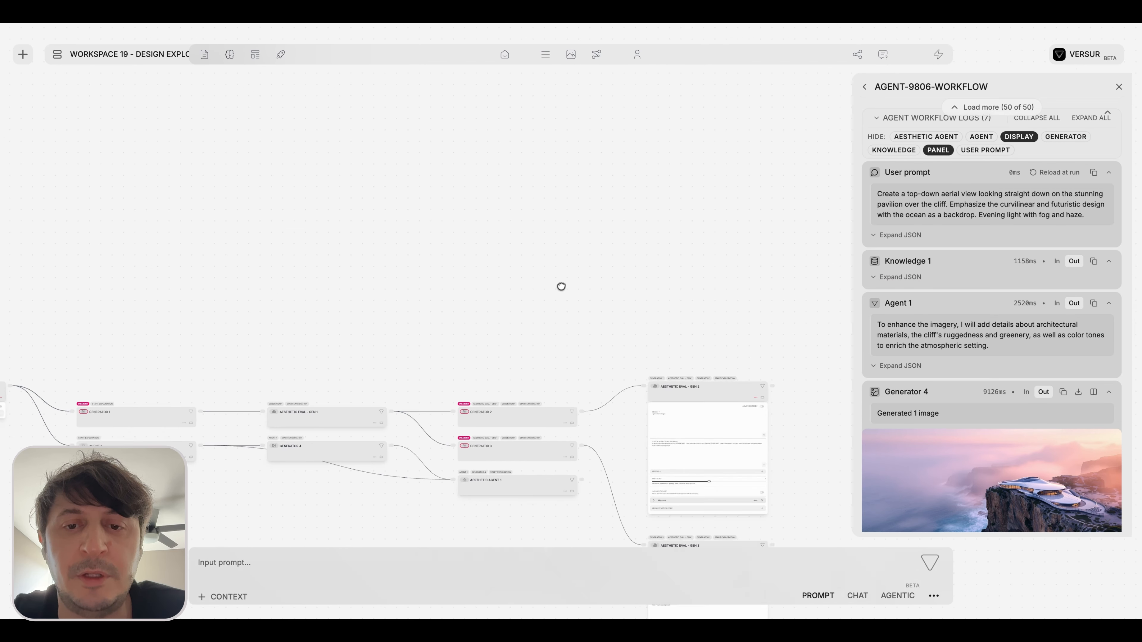
scroll(561, 287, "down", 5)
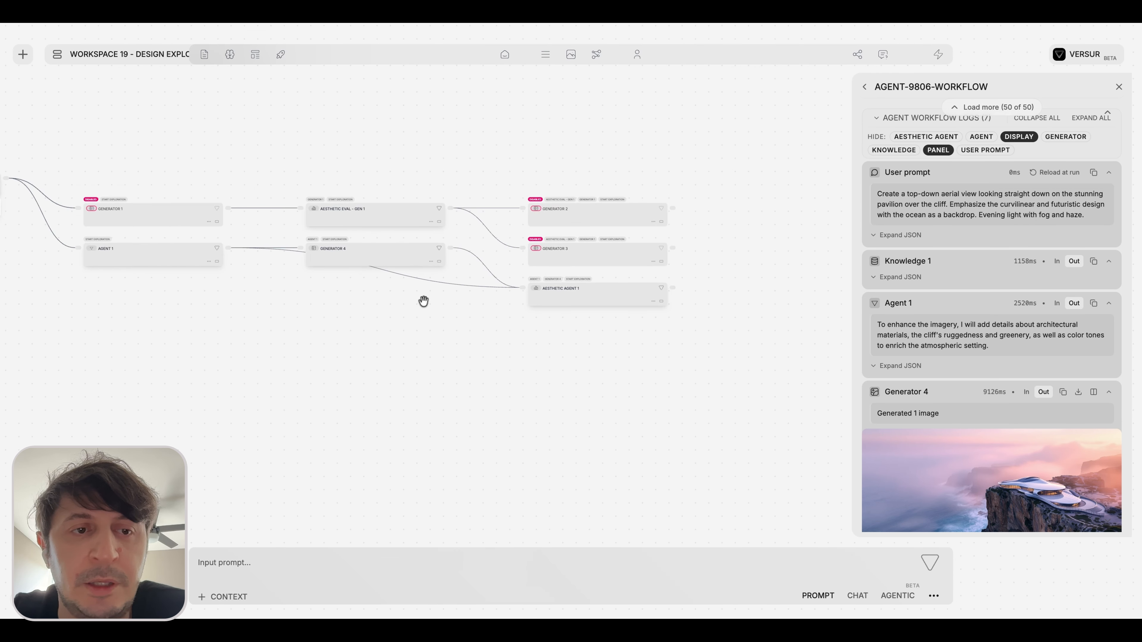
left_click_drag(422, 301, 478, 309)
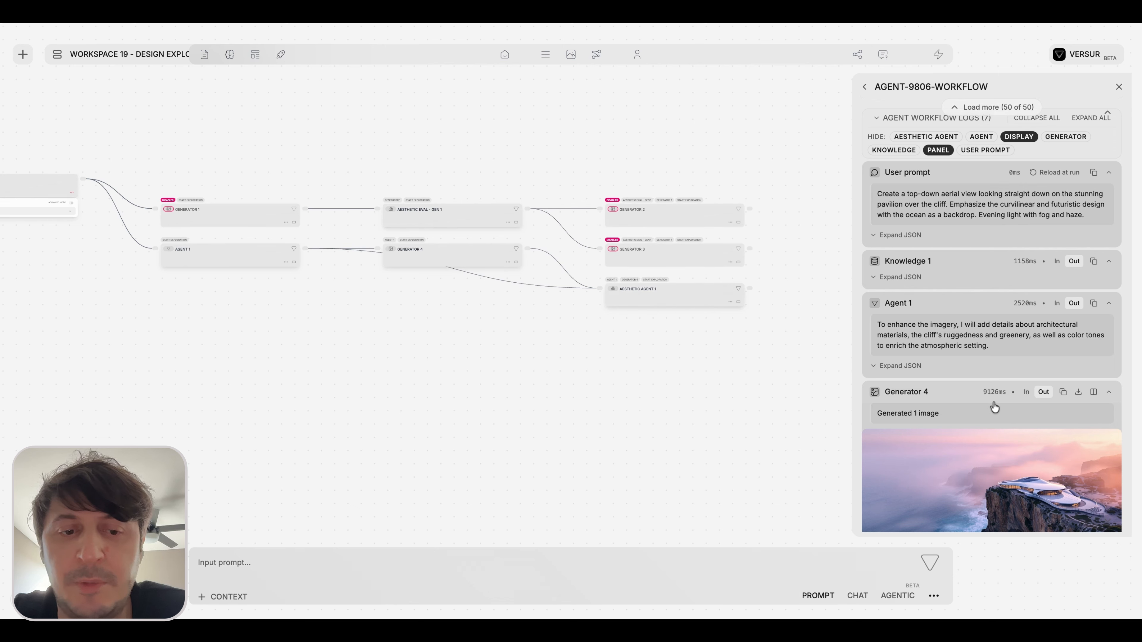
Insert the saved Debug Prompt for image generation as the workflow input and run the workflow.
left_click(583, 559)
type("@")
left_click(289, 507)
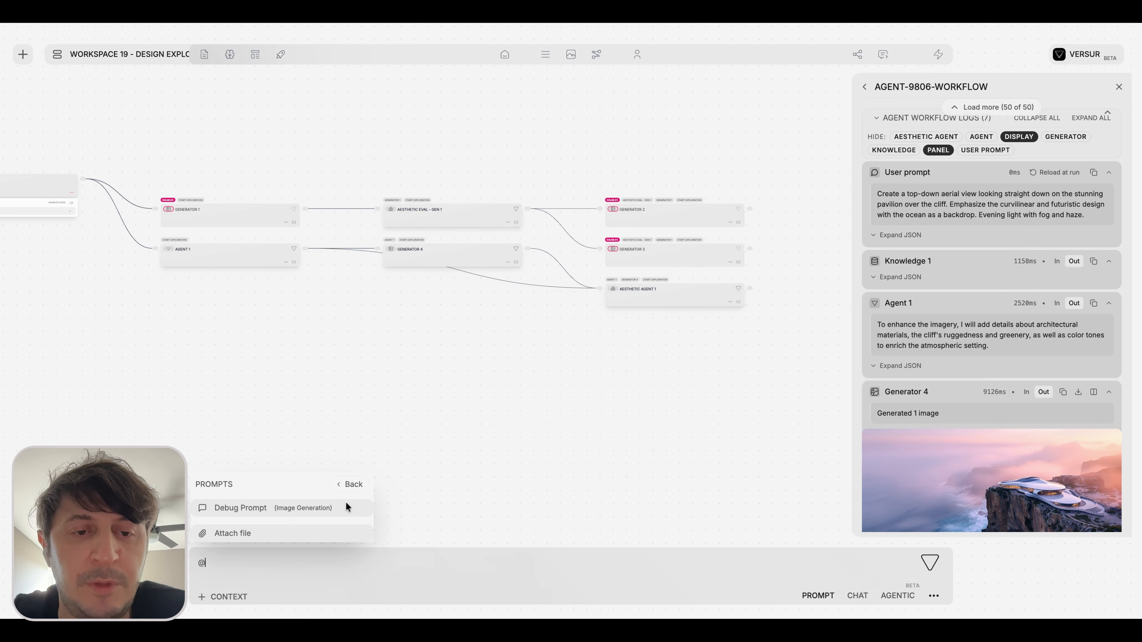
left_click(347, 505)
key("Return")
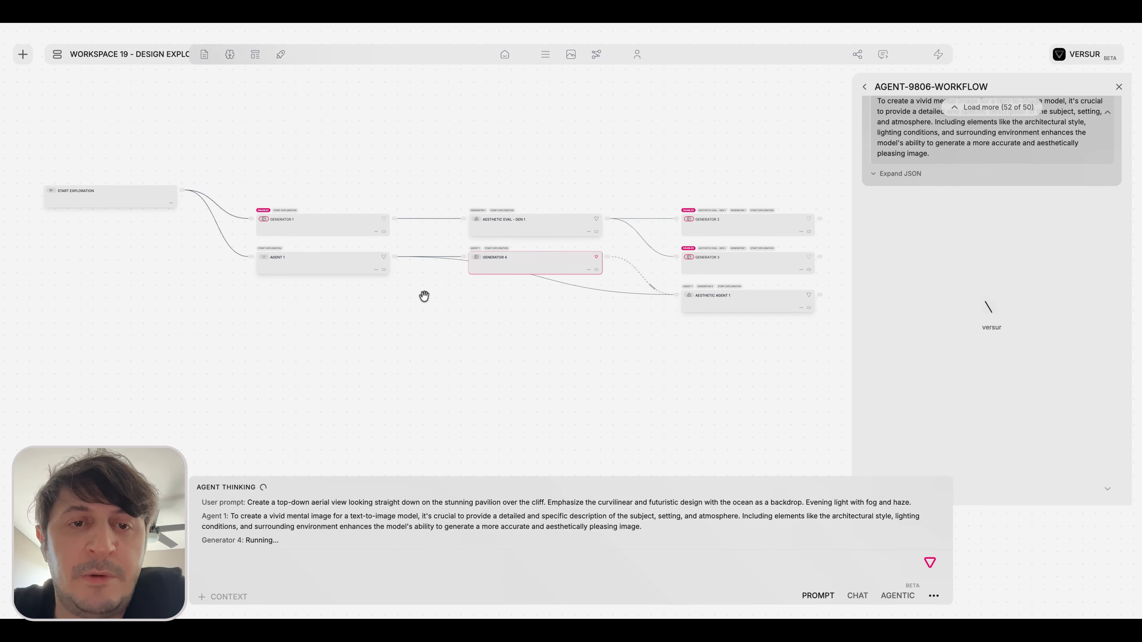
Examine the running agent blocks and the Generator 4 and Aesthetic Agent 1 outputs in the run log.
scroll(422, 296, "up", 5)
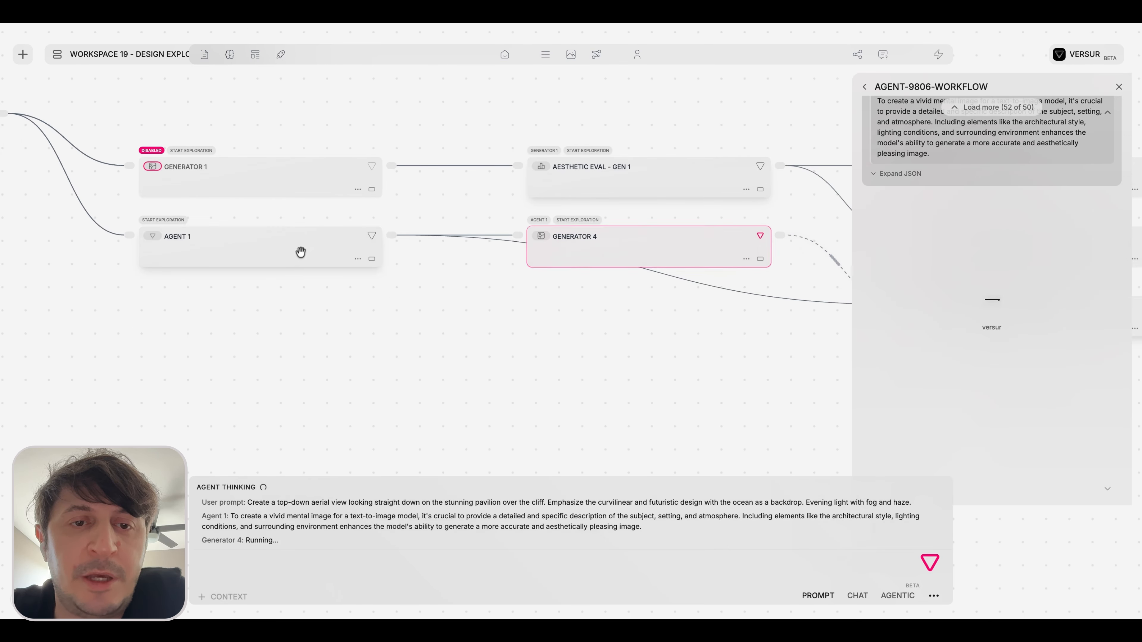
left_click_drag(588, 304, 417, 302)
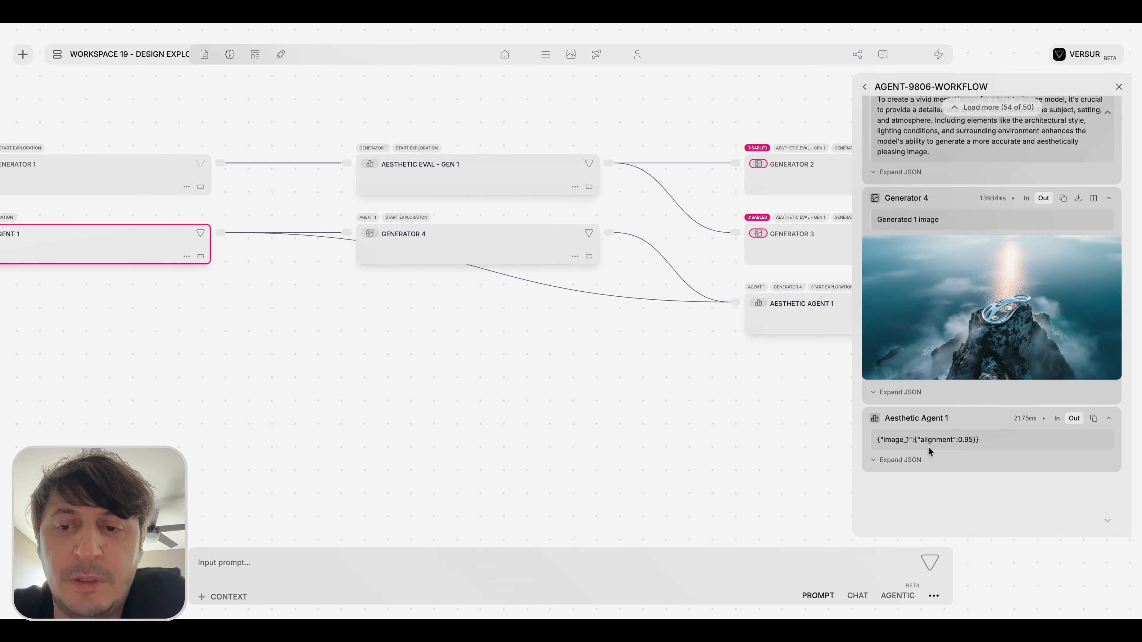
scroll(810, 428, "down", 2)
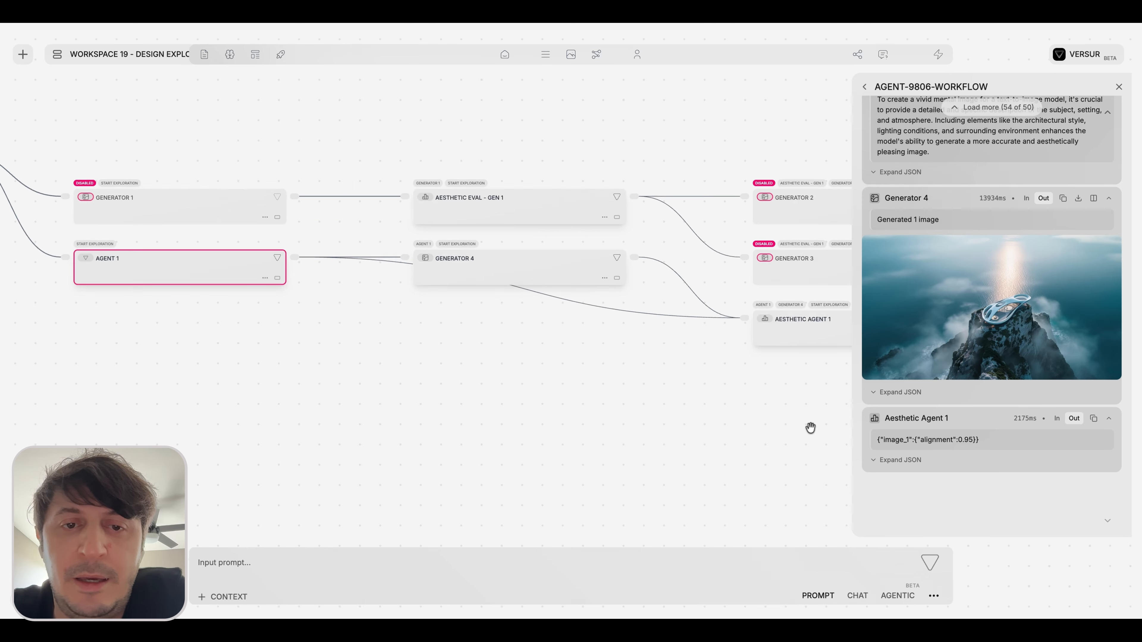
left_click_drag(811, 428, 737, 423)
left_click(737, 423)
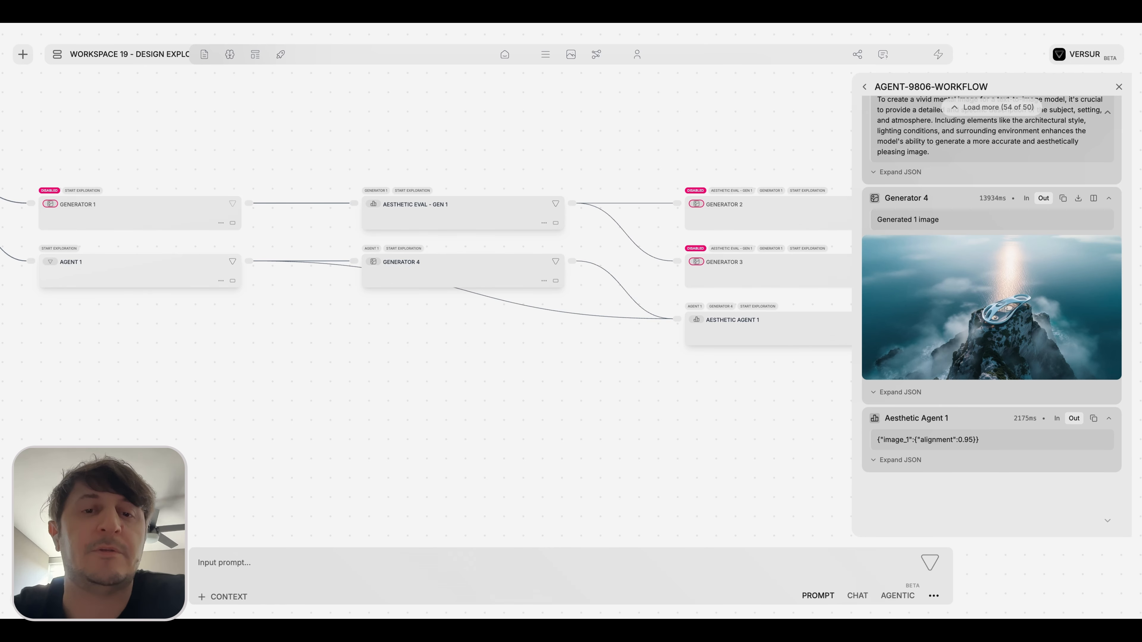
scroll(657, 380, "down", 3)
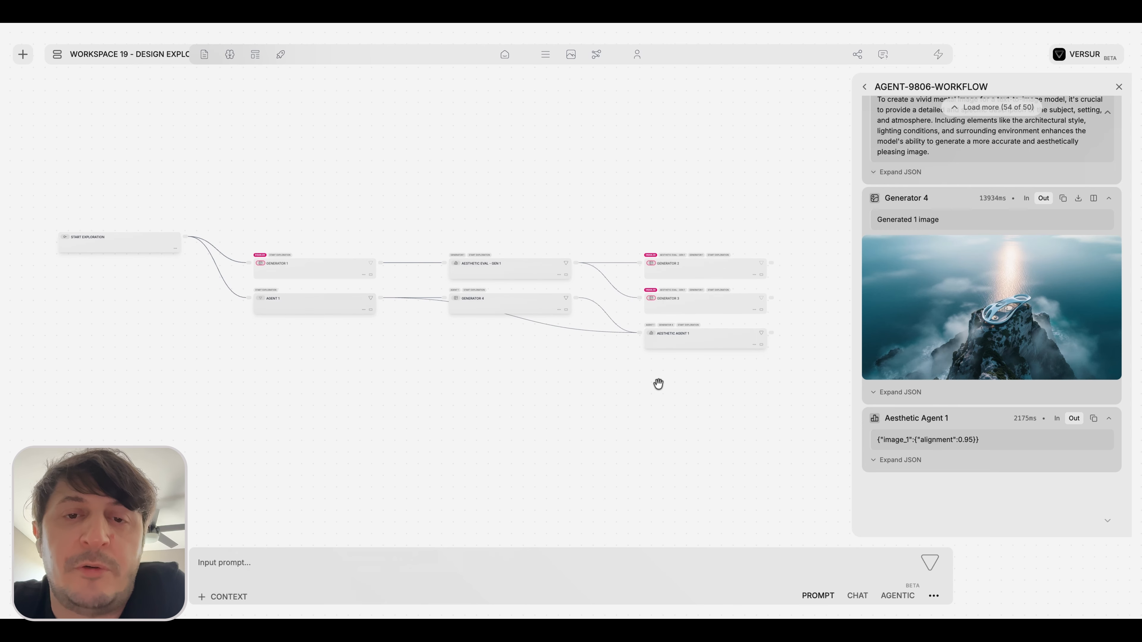
scroll(710, 360, "right", 2)
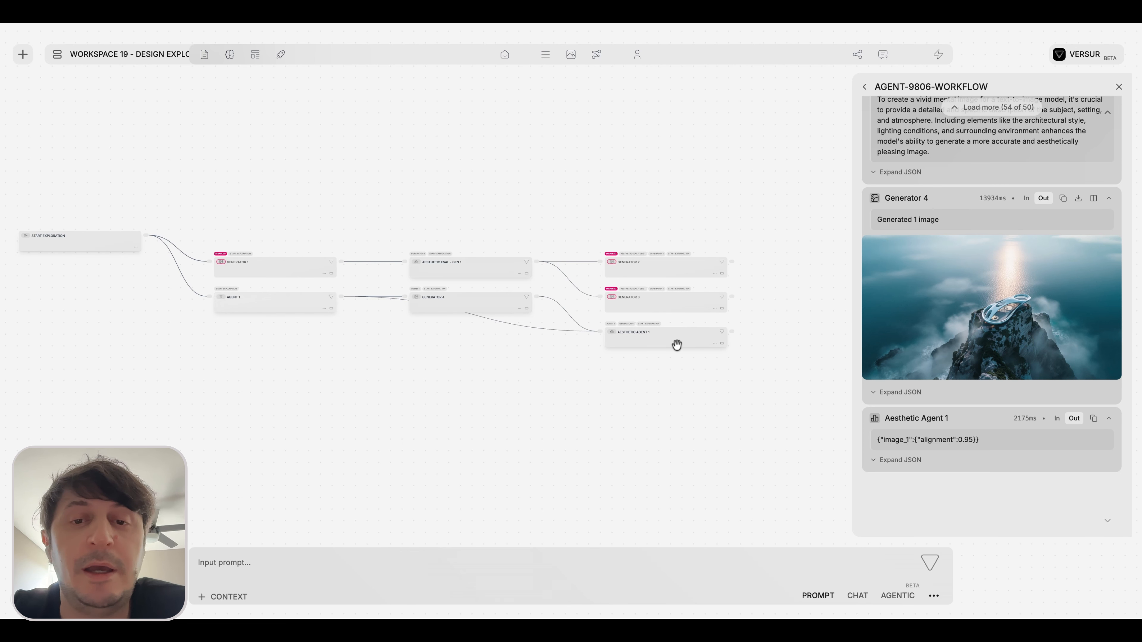
Rearrange Agent 1, Generator 4 and Aesthetic Agent 1 into a separate lower branch and place Start Exploration between the two branches.
left_click_drag(676, 347, 667, 356)
left_click_drag(461, 311, 466, 316)
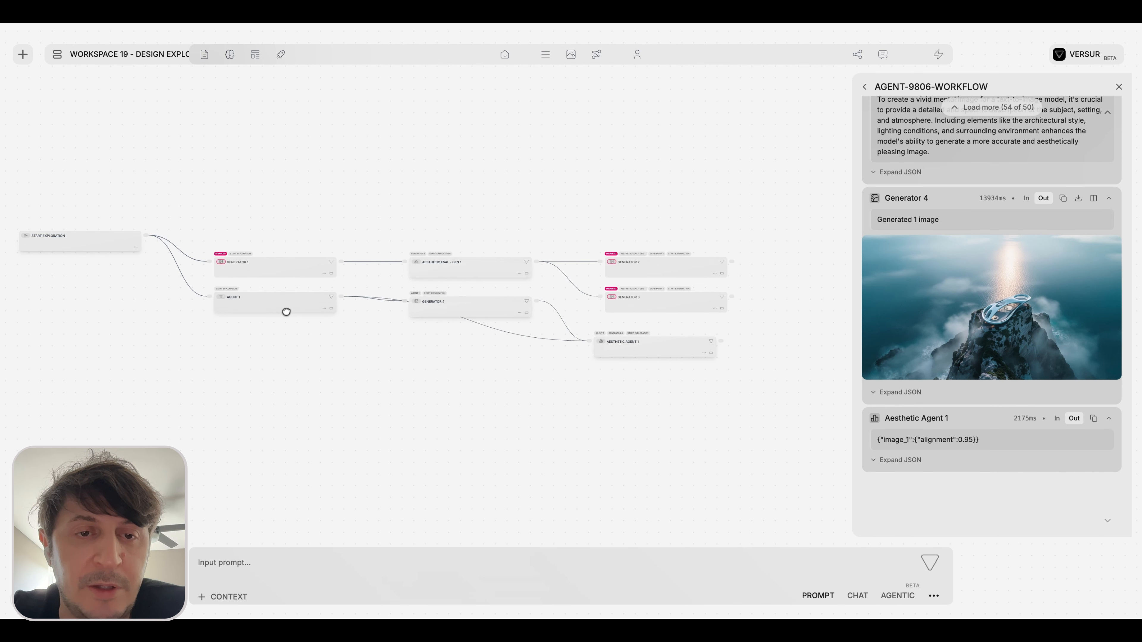
left_click_drag(285, 311, 289, 364)
left_click_drag(461, 312, 462, 324)
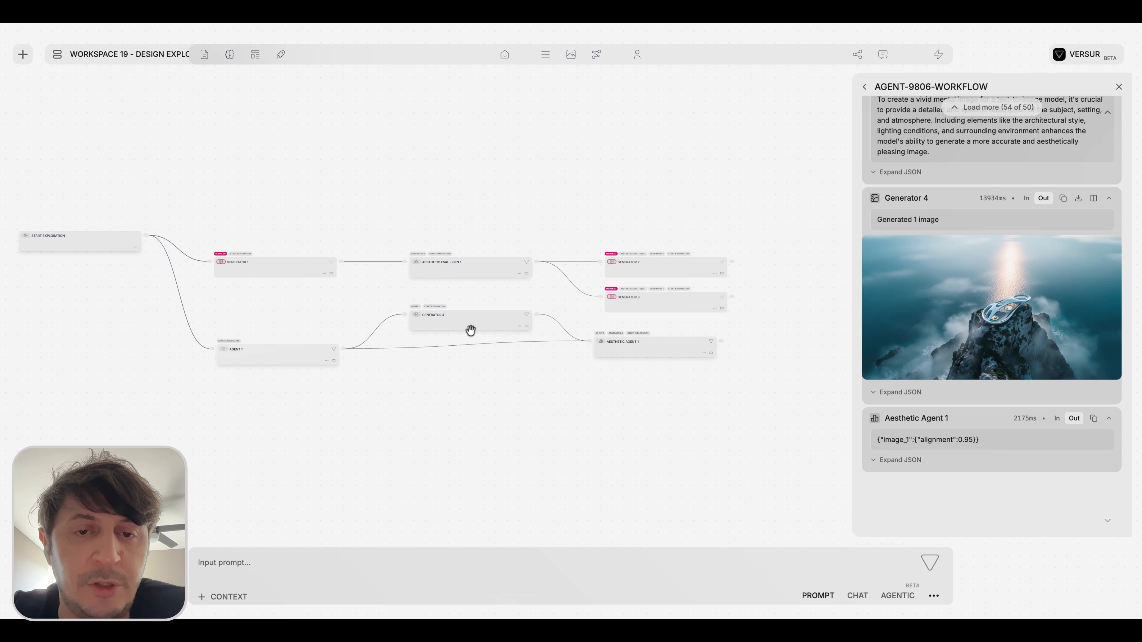
left_click_drag(651, 345, 653, 354)
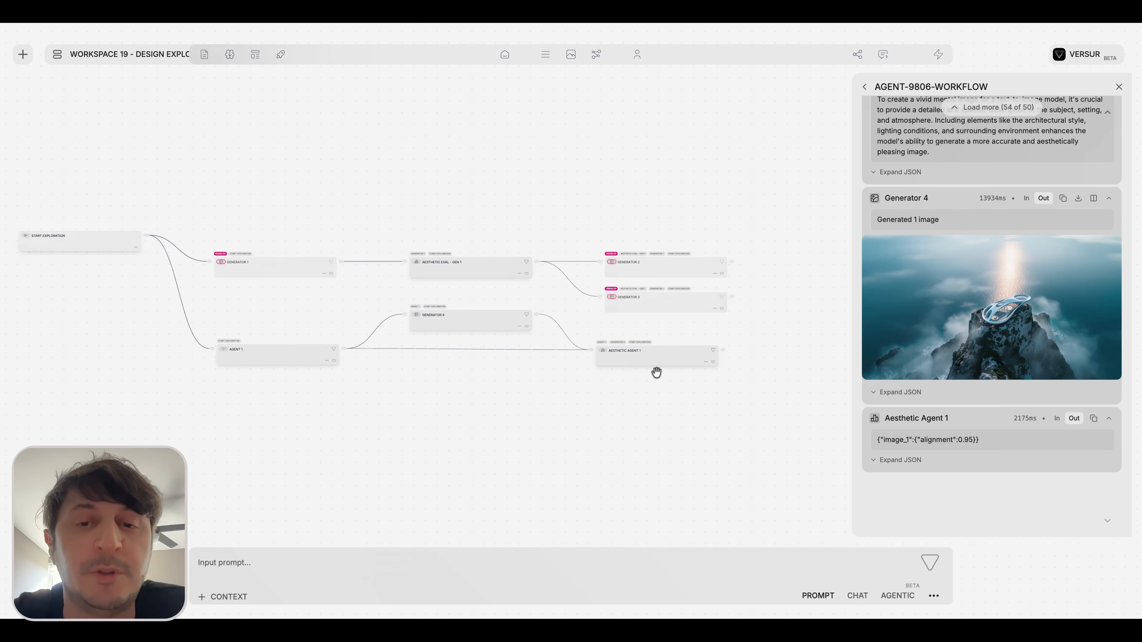
scroll(643, 399, "left", 1)
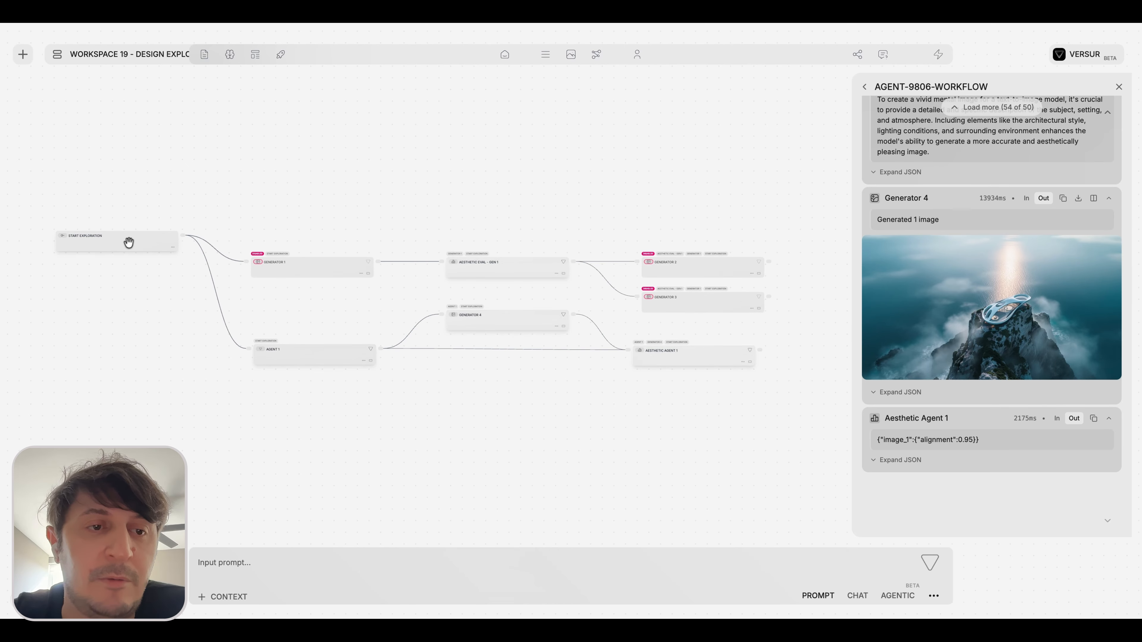
left_click_drag(128, 243, 128, 284)
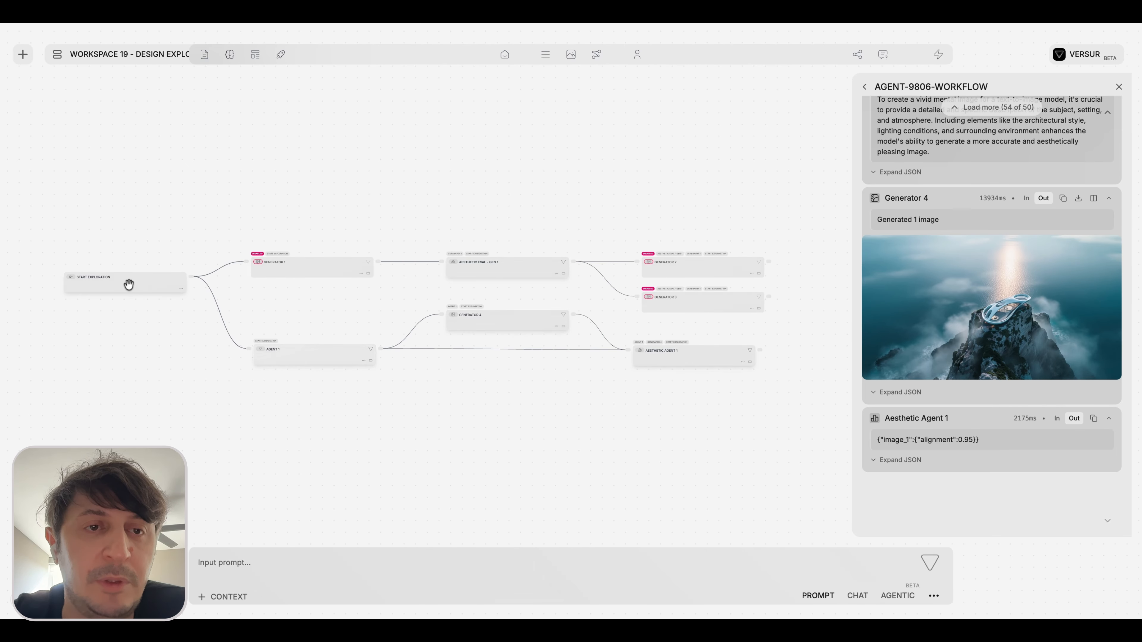
left_click(128, 284)
scroll(50, 286, "up", 5)
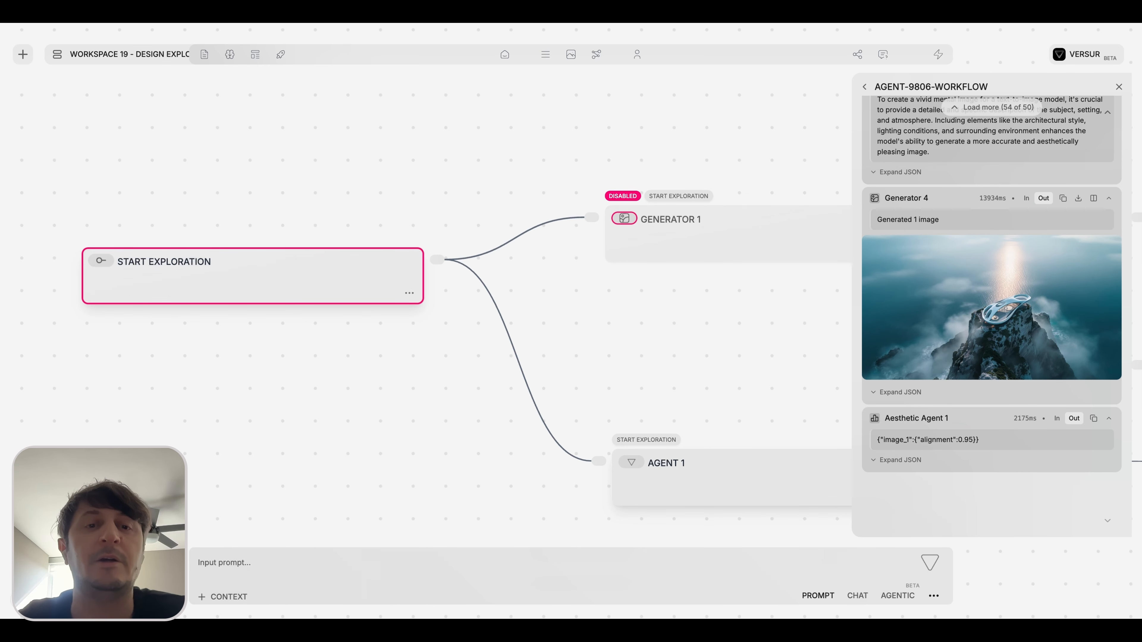
scroll(178, 282, "down", 3)
left_click(275, 194)
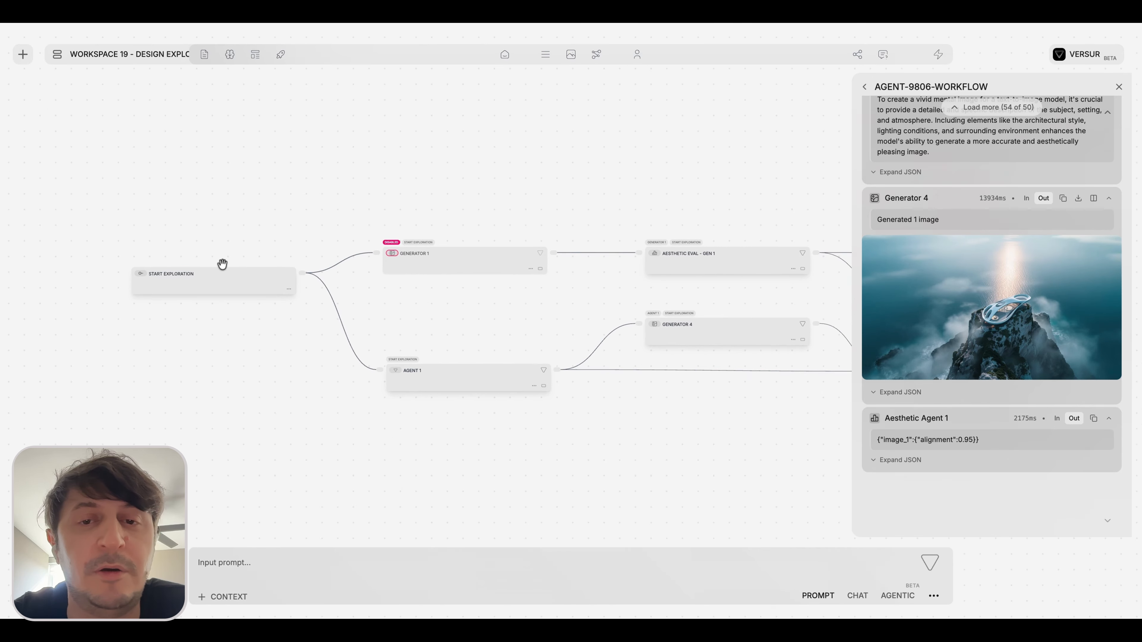
Add an Output block beside Aesthetic Agent 1 and connect Aesthetic Agent 1's output to it.
scroll(222, 264, "down", 3)
left_click_drag(835, 334, 670, 326)
scroll(670, 327, "up", 6)
double_click(602, 317)
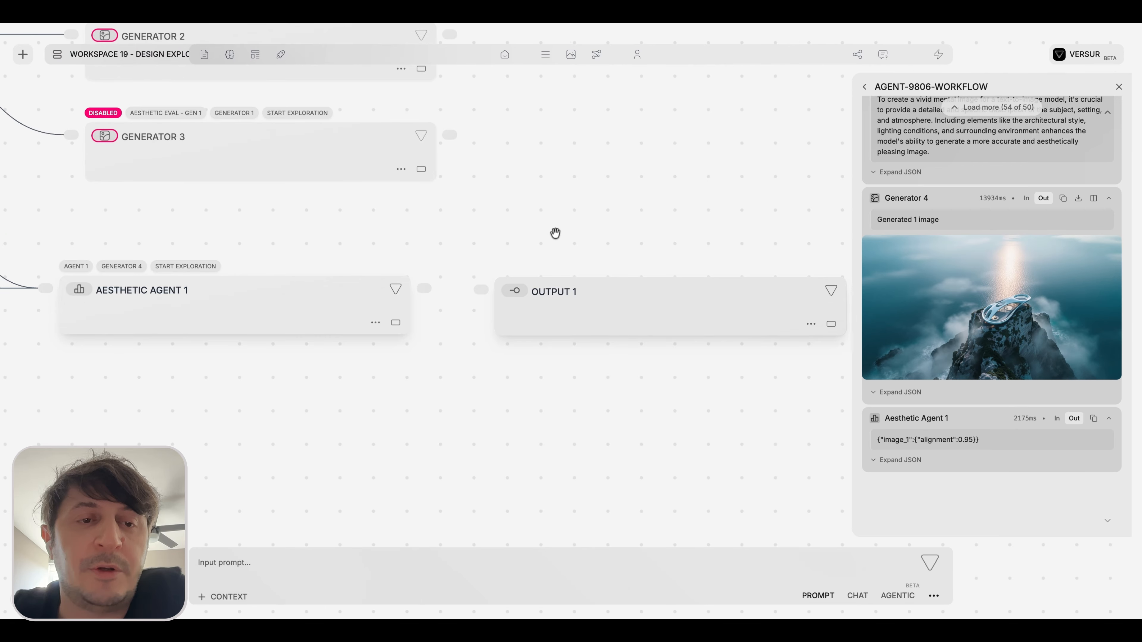
scroll(556, 234, "down", 3)
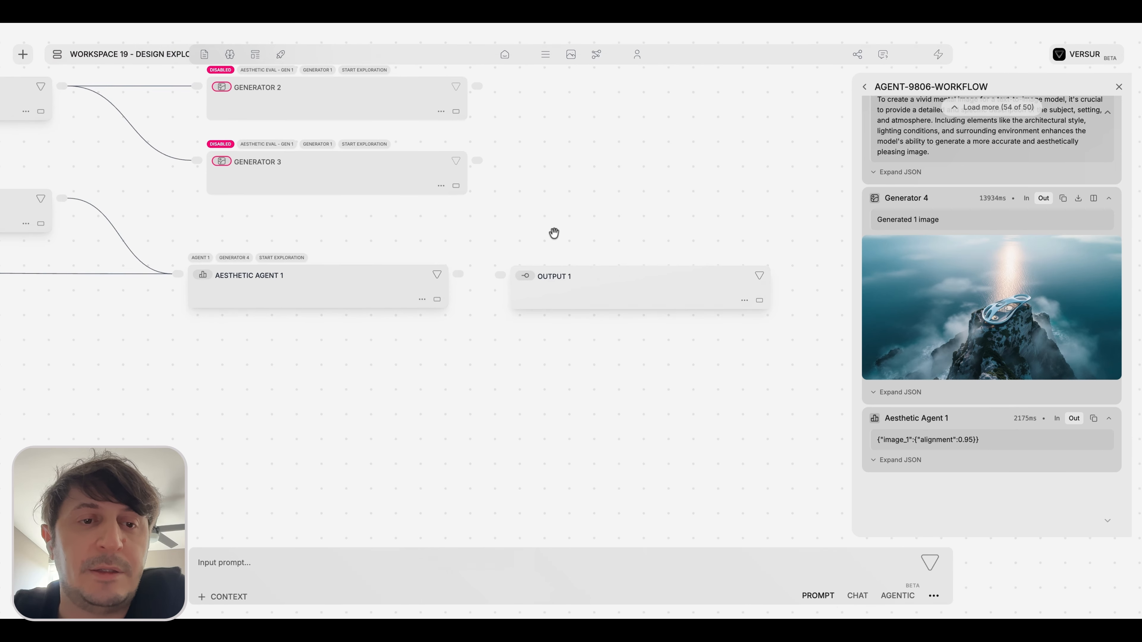
left_click_drag(555, 235, 604, 236)
left_click_drag(534, 273, 577, 274)
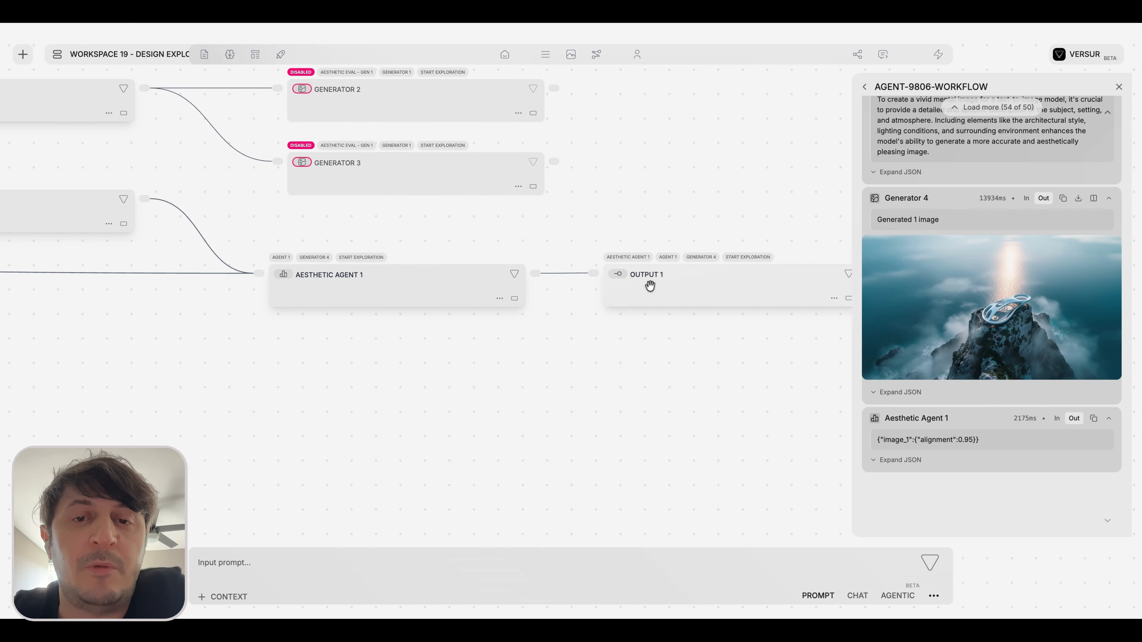
Expand the Output 1 block to show its response settings.
scroll(678, 287, "down", 3)
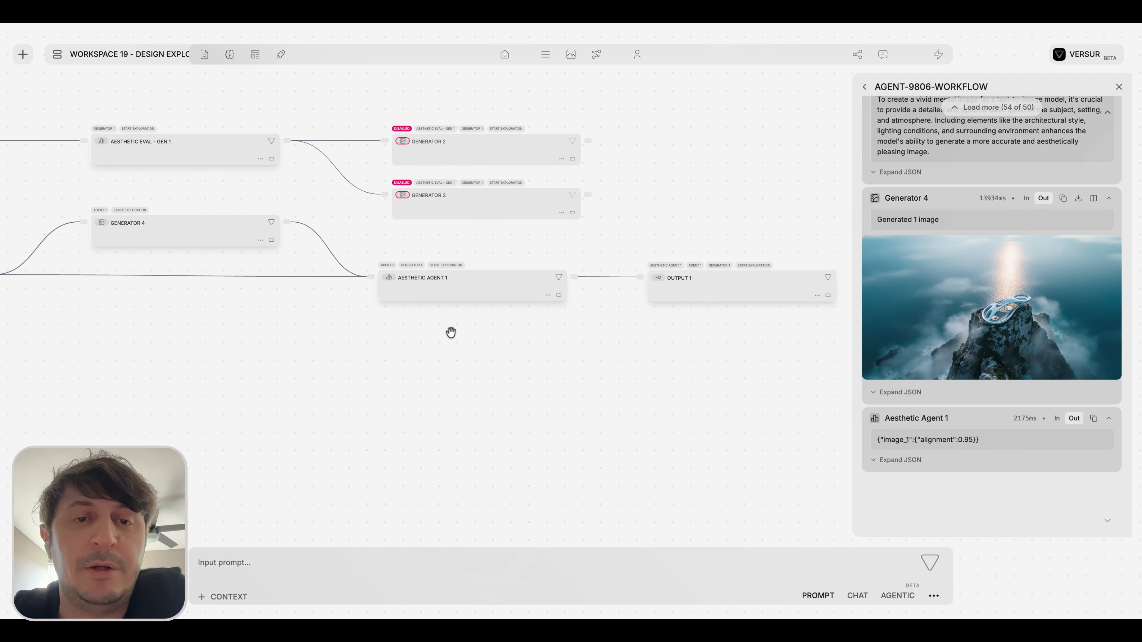
left_click_drag(399, 335, 543, 341)
scroll(314, 331, "down", 3)
left_click_drag(294, 332, 314, 331)
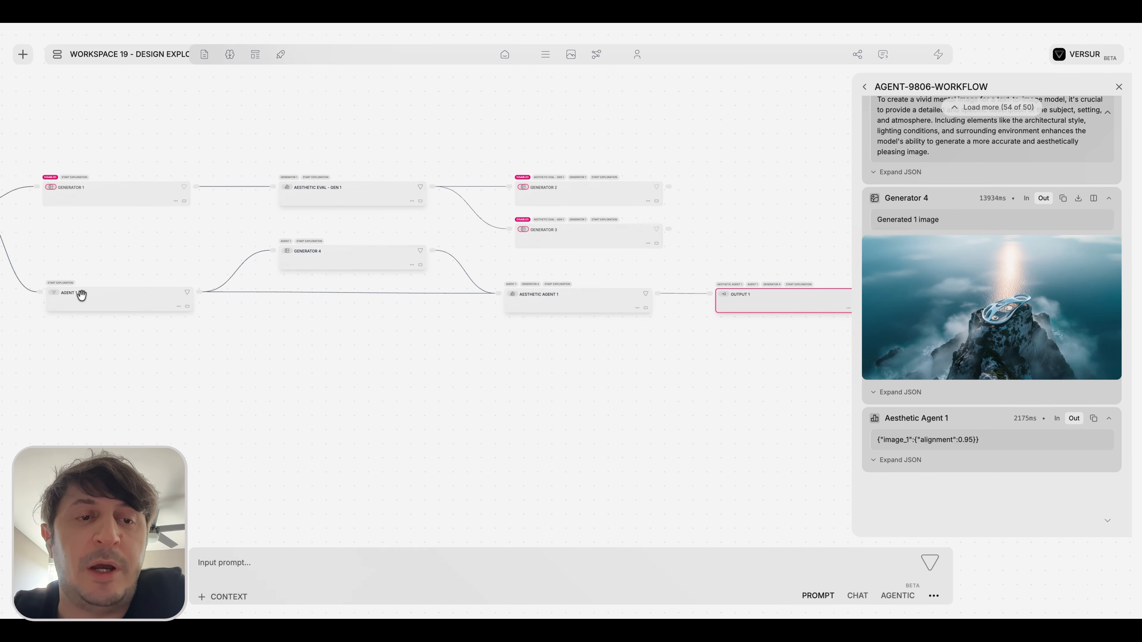
left_click_drag(612, 324, 459, 329)
scroll(637, 302, "up", 1)
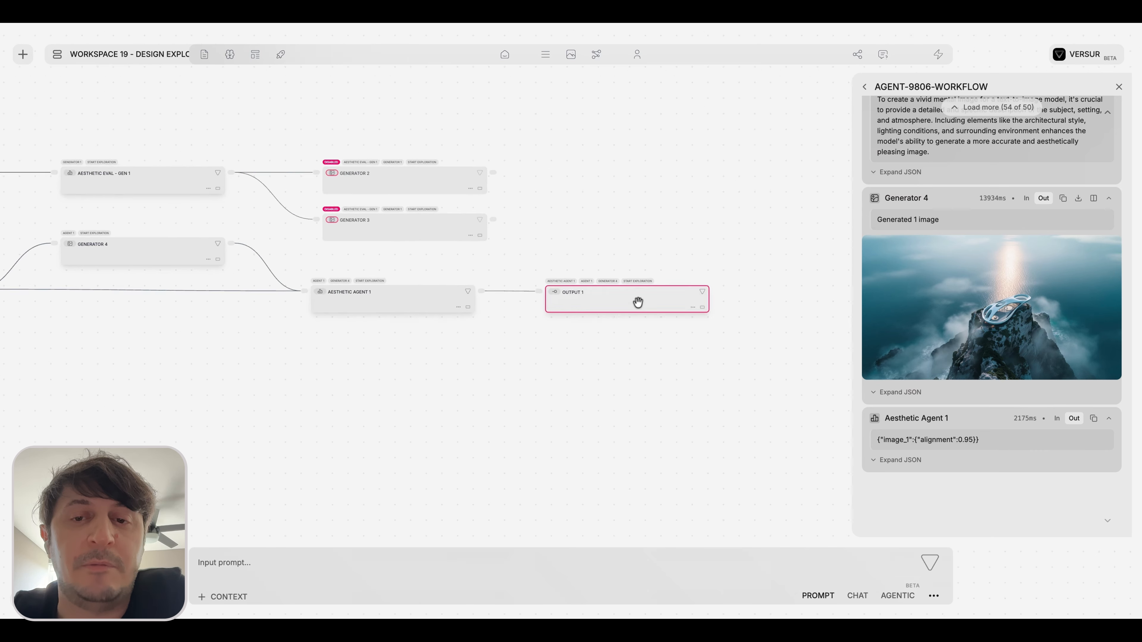
scroll(639, 303, "up", 3)
left_click(709, 308)
scroll(620, 302, "down", 2)
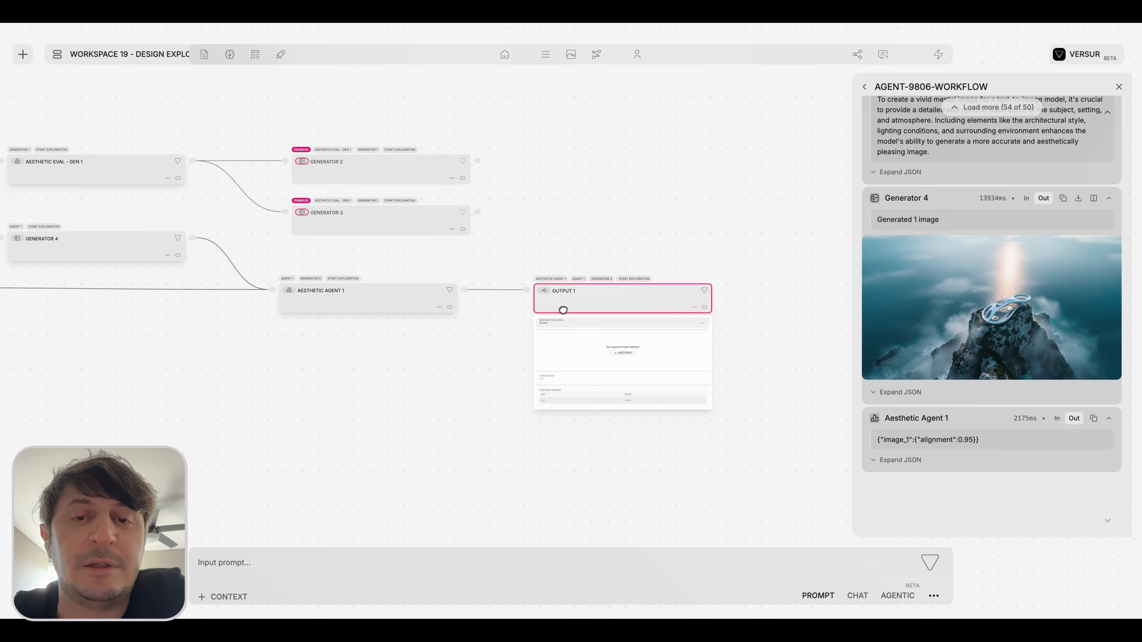
Set the Output 1 block's response data mode to Editor.
left_click_drag(563, 309, 499, 334)
scroll(688, 265, "up", 5)
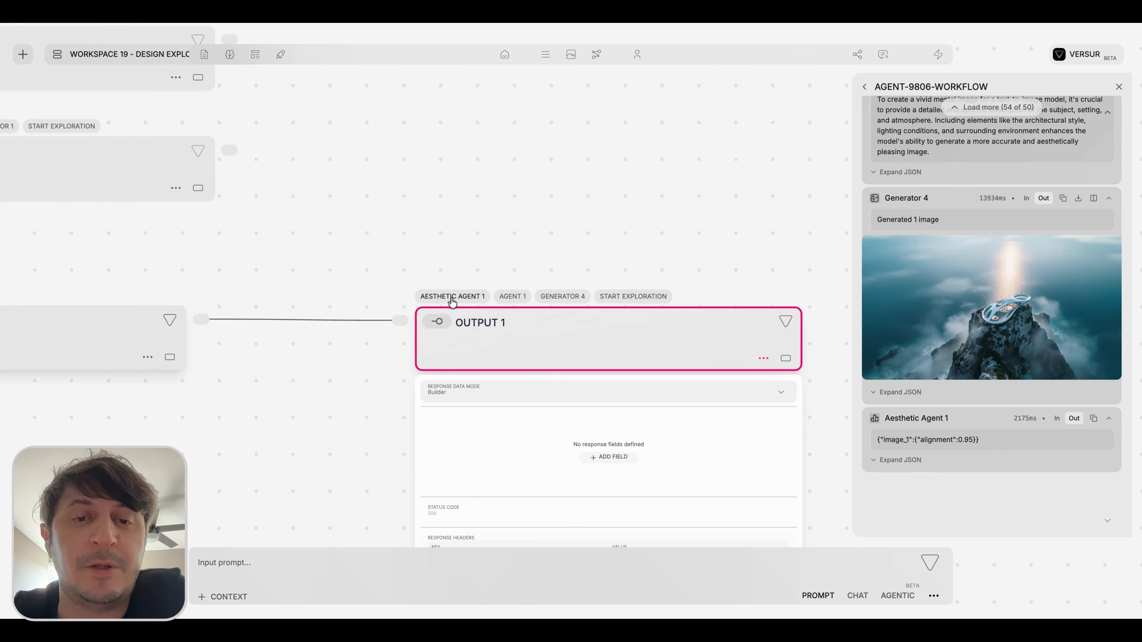
scroll(491, 228, "up", 1)
left_click_drag(490, 230, 390, 99)
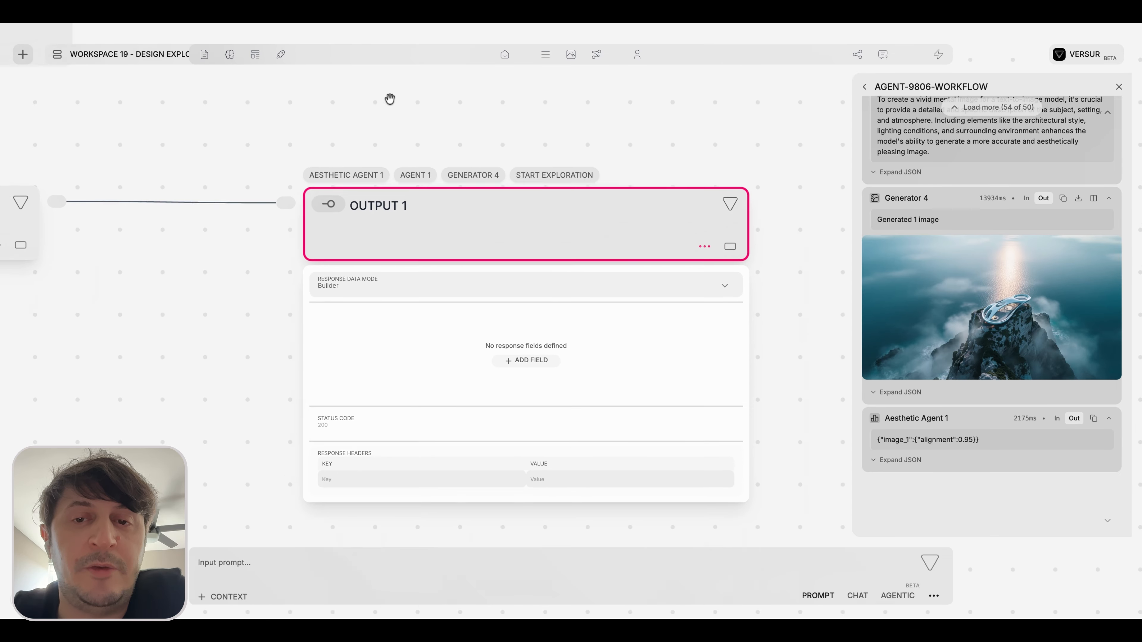
scroll(403, 278, "down", 1)
scroll(253, 308, "up", 2)
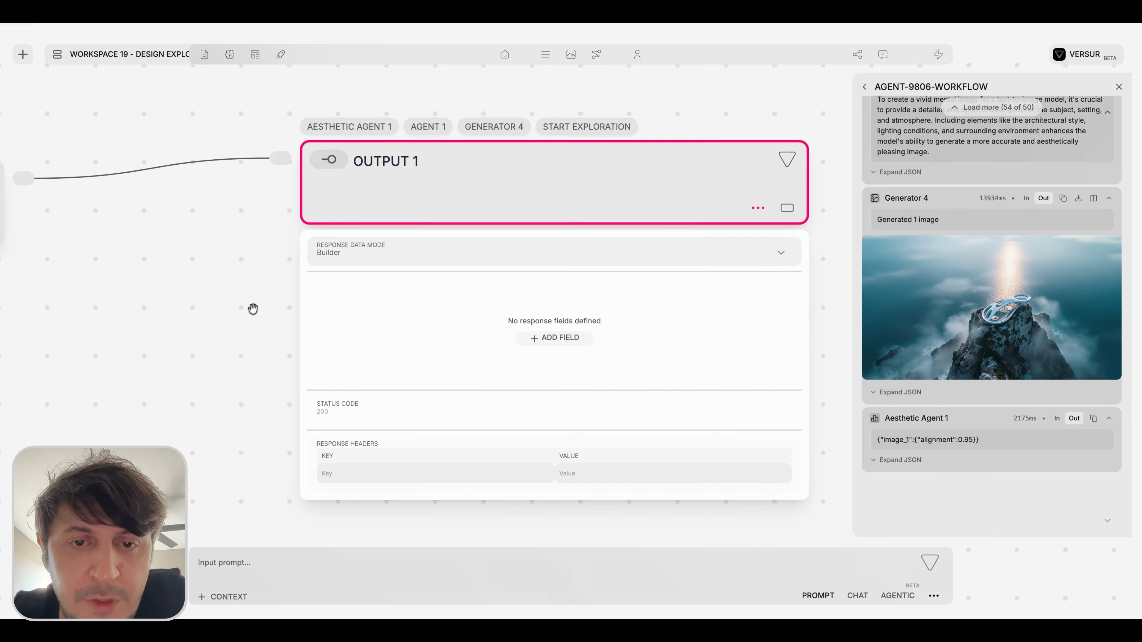
left_click_drag(253, 309, 191, 298)
left_click(331, 243)
left_click(304, 291)
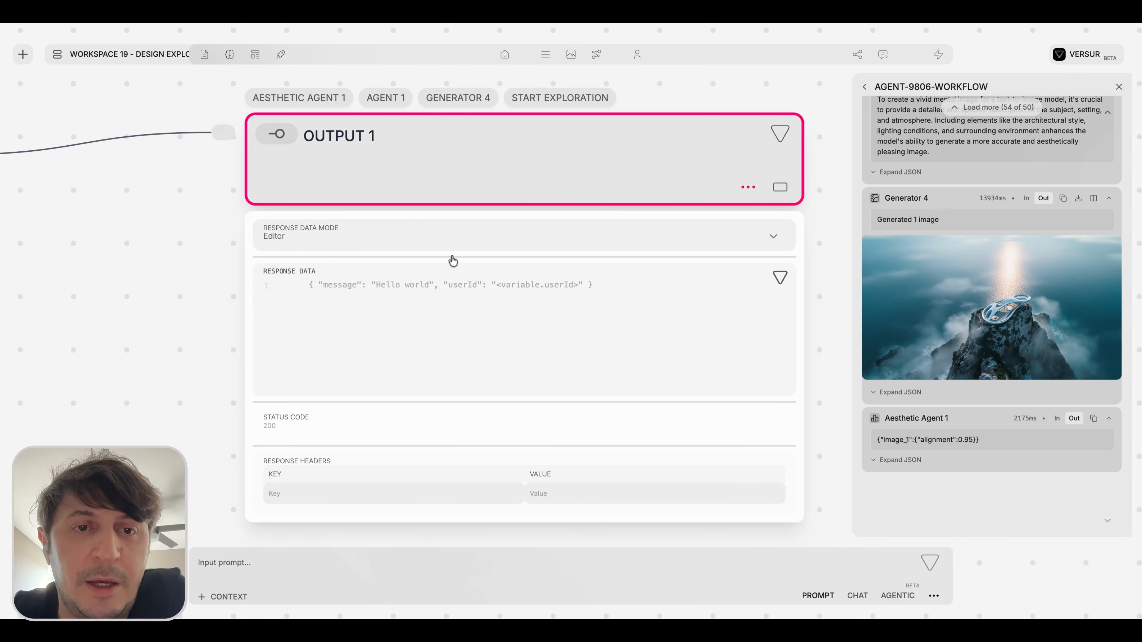
Add an "image" entry to Output 1's response data that references Generator 4's image output.
scroll(455, 261, "down", 1)
scroll(475, 264, "up", 2)
scroll(370, 272, "left", 1)
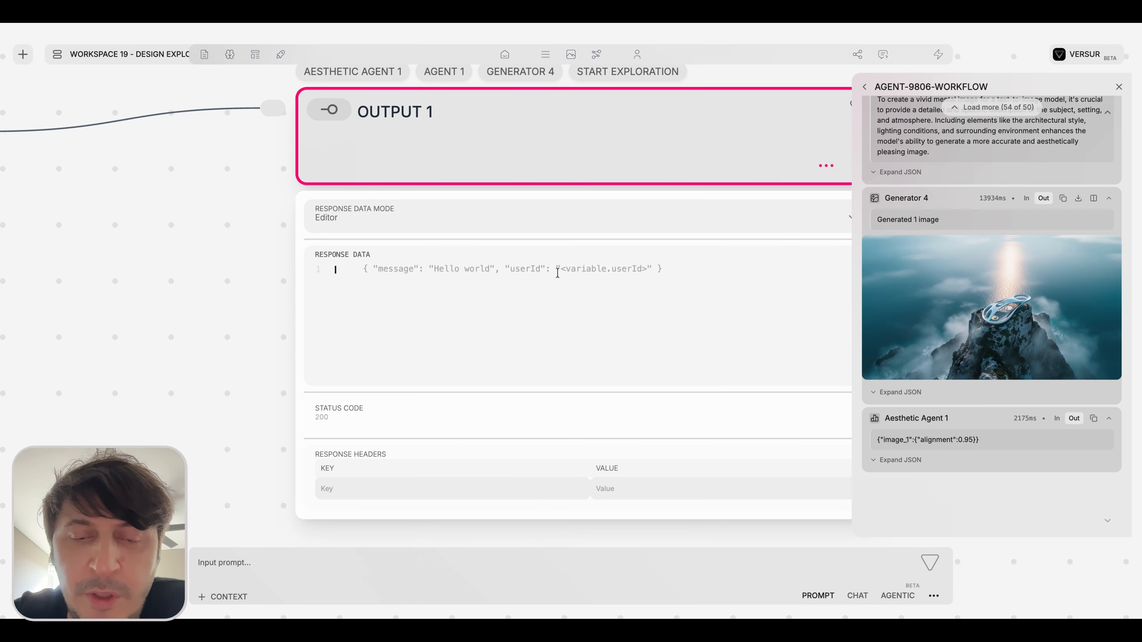
type("{")
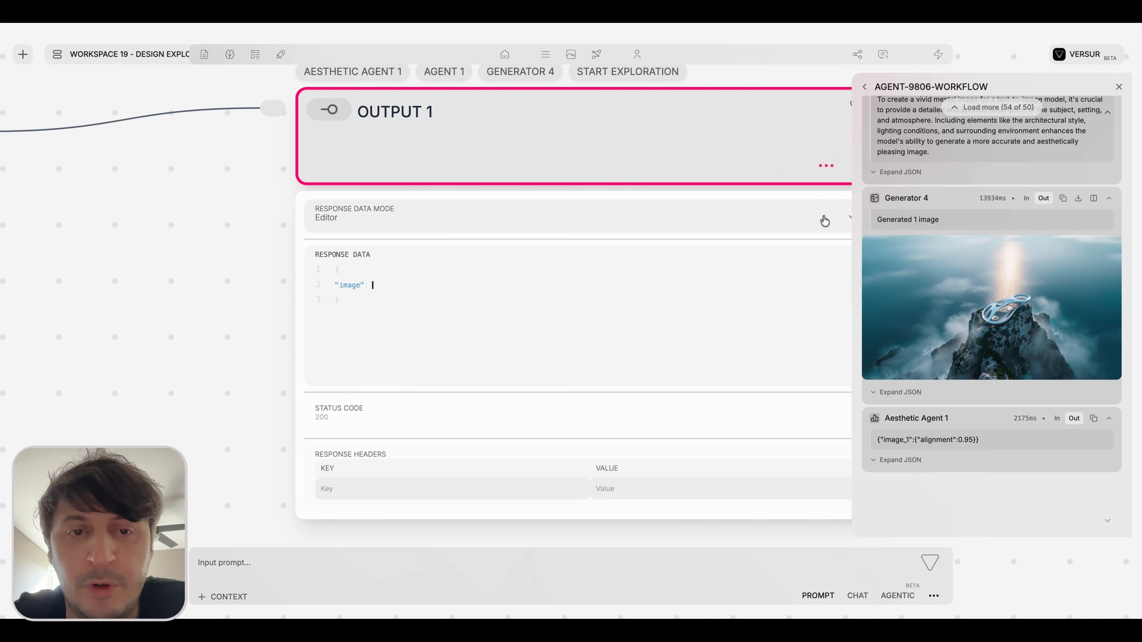
type("@")
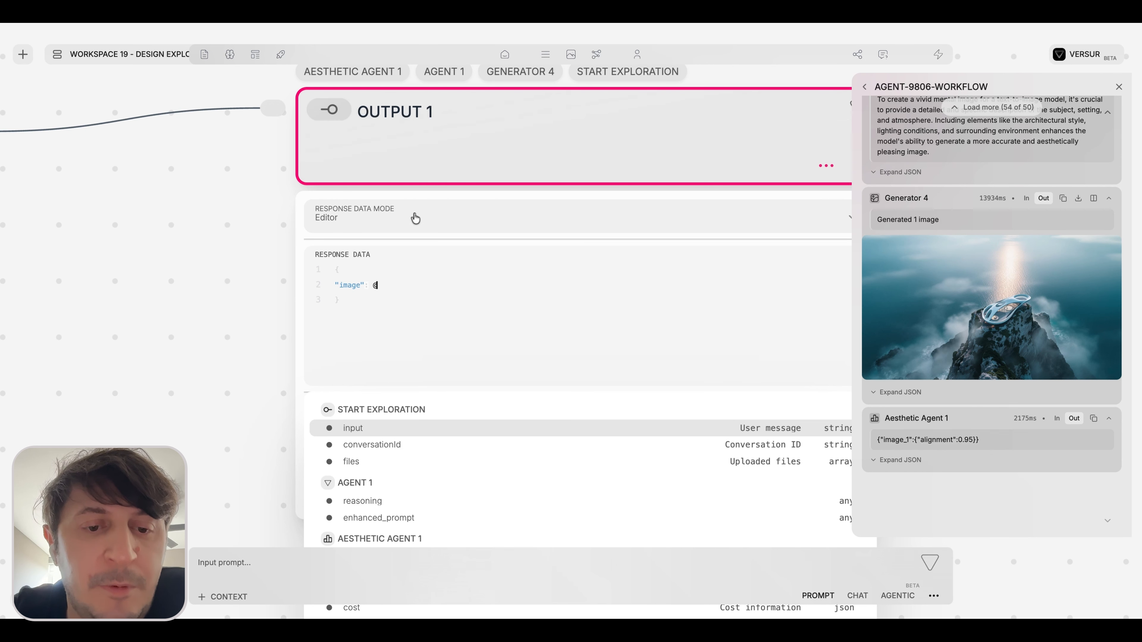
scroll(413, 221, "down", 5)
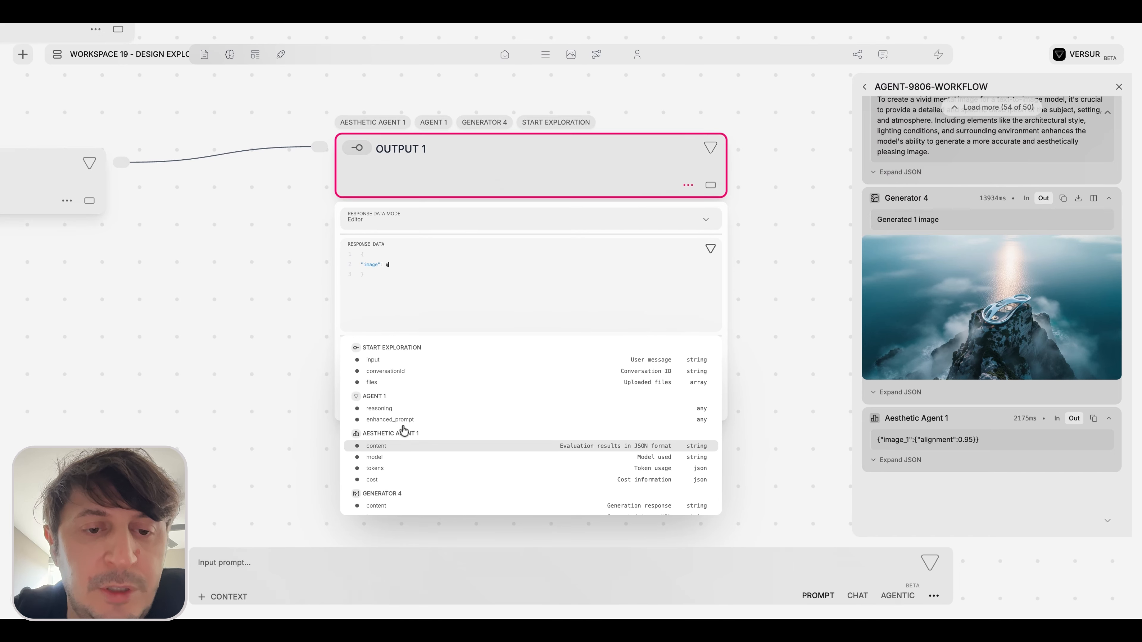
scroll(400, 429, "down", 3)
scroll(374, 459, "up", 1)
left_click(379, 471)
scroll(396, 353, "up", 3)
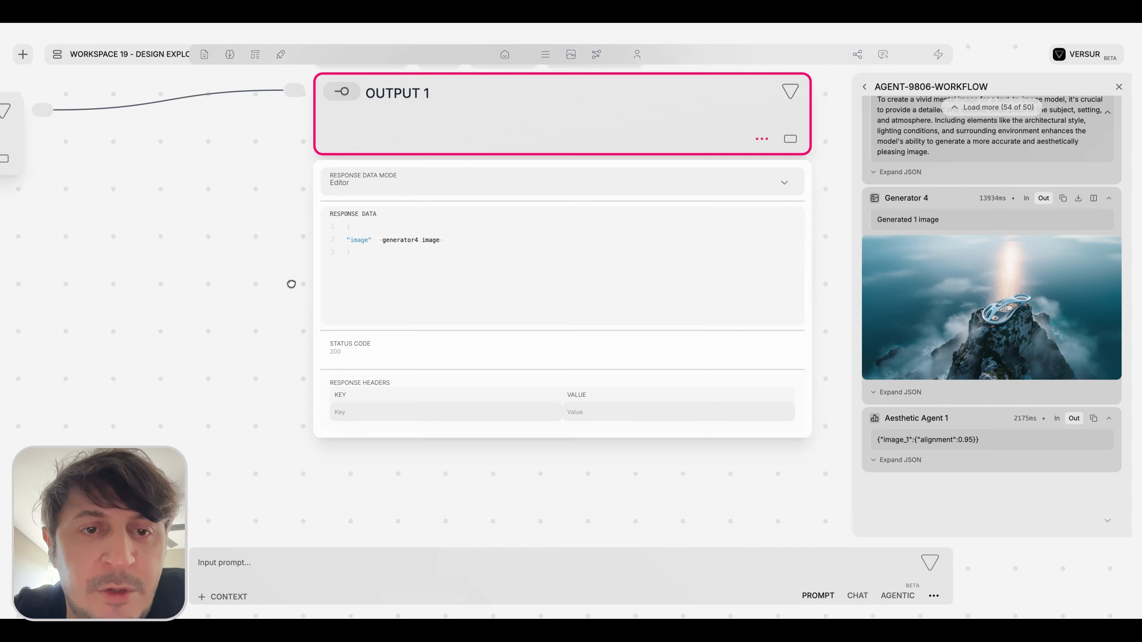
scroll(290, 284, "down", 5)
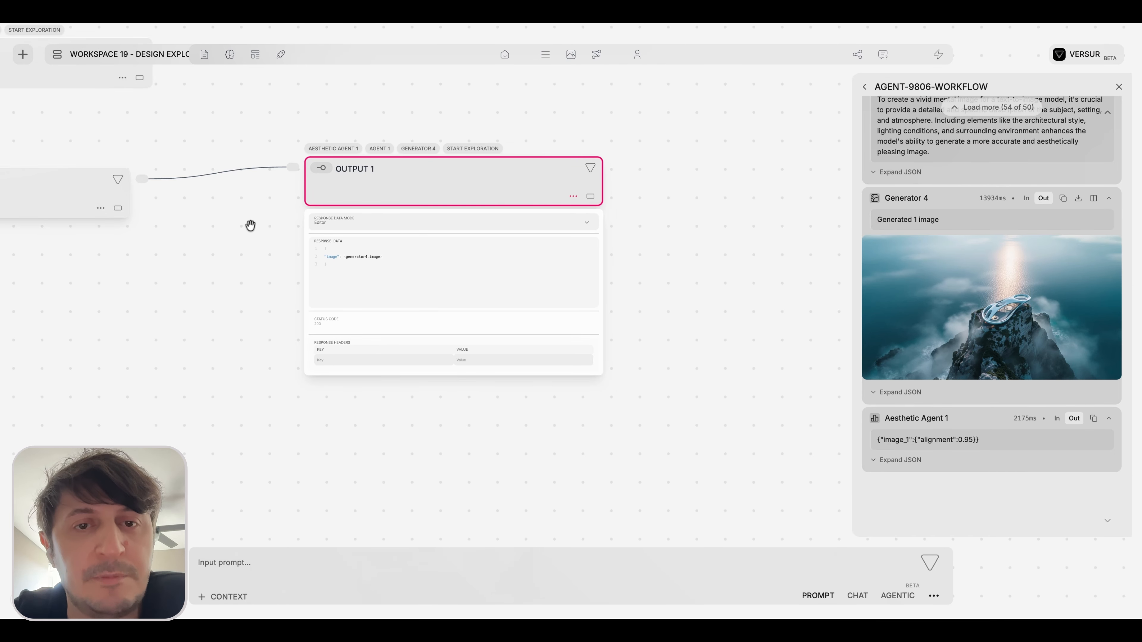
Examine the lower branch from Agent 1 through Generator 4 and Aesthetic Agent 1 for data worth returning.
scroll(250, 226, "down", 5)
left_click_drag(250, 225, 500, 228)
left_click_drag(353, 237, 474, 264)
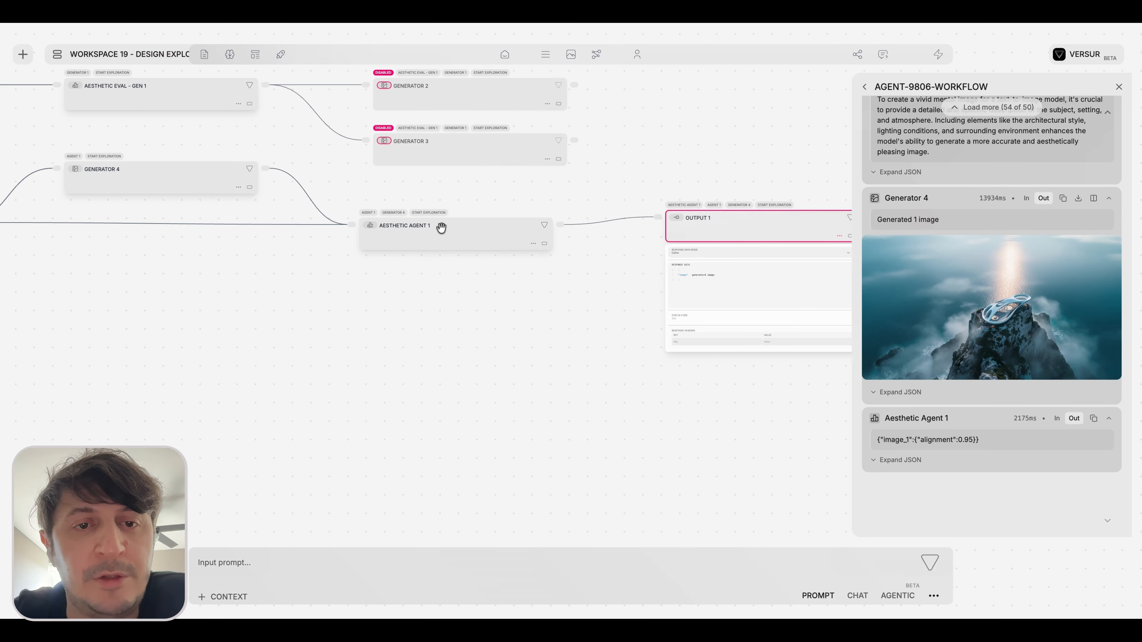
left_click_drag(406, 244, 505, 244)
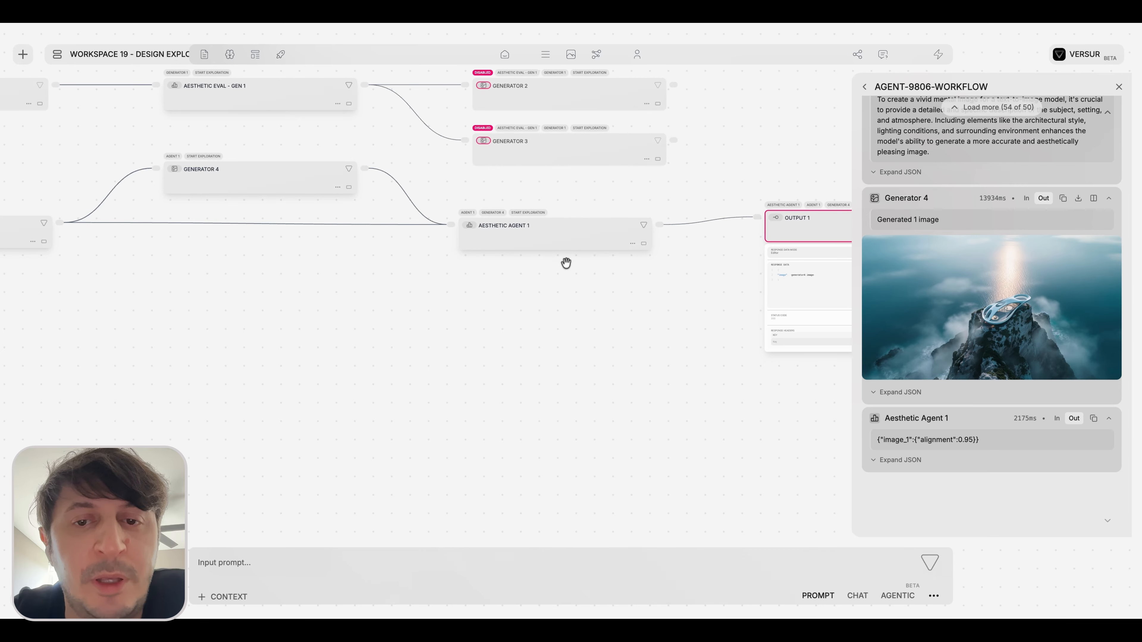
left_click_drag(566, 262, 609, 295)
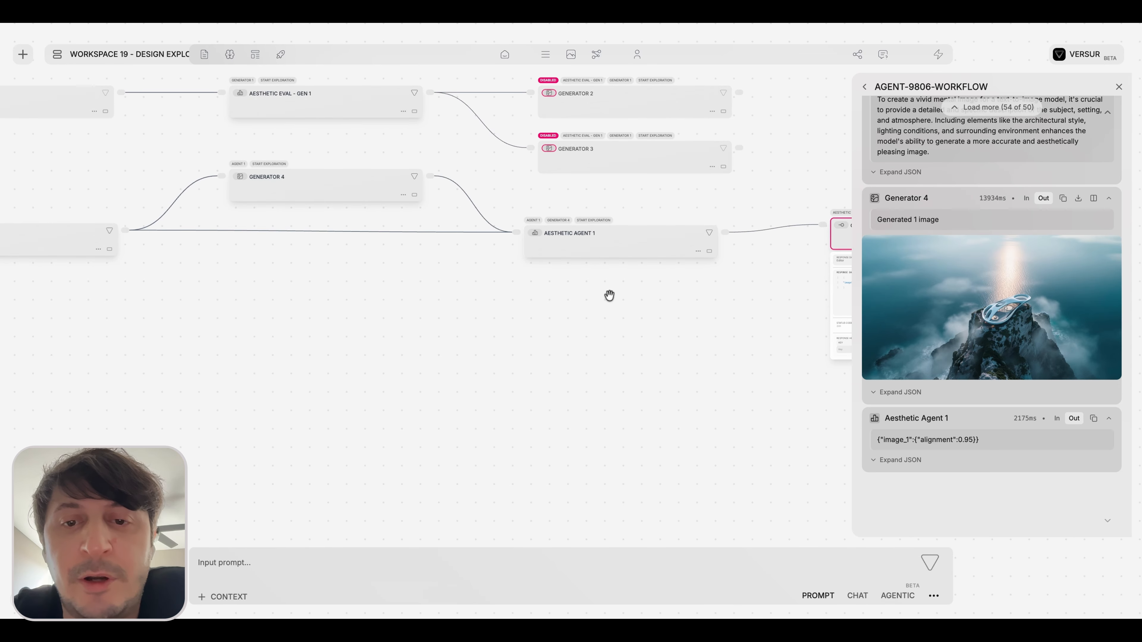
left_click_drag(294, 319, 369, 326)
left_click_drag(149, 294, 292, 314)
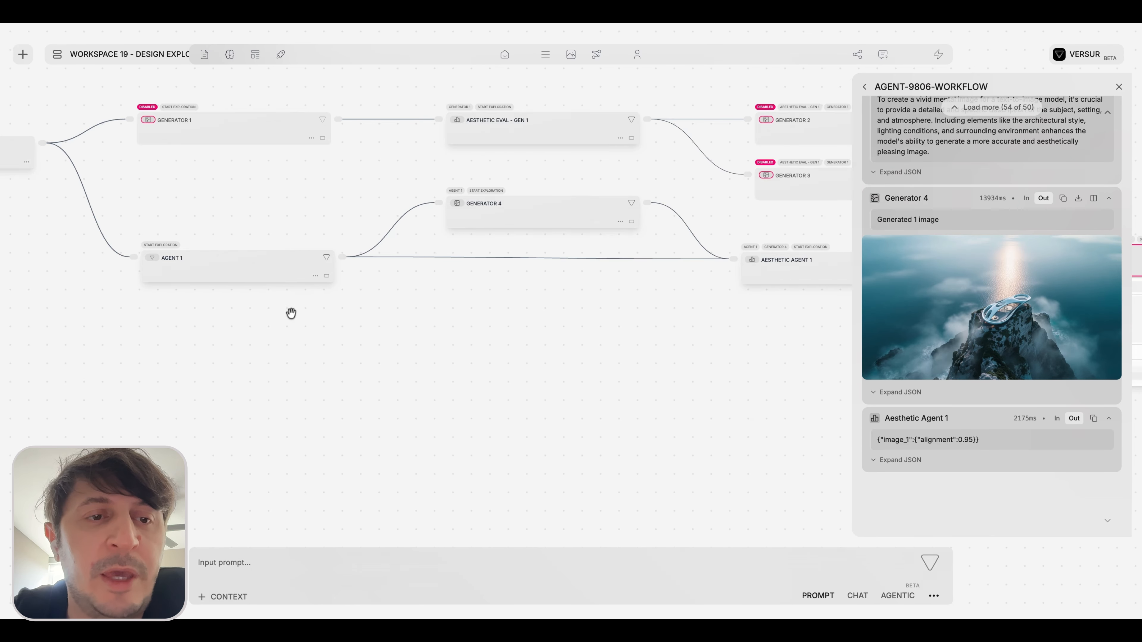
left_click_drag(602, 362, 352, 363)
left_click_drag(559, 363, 607, 304)
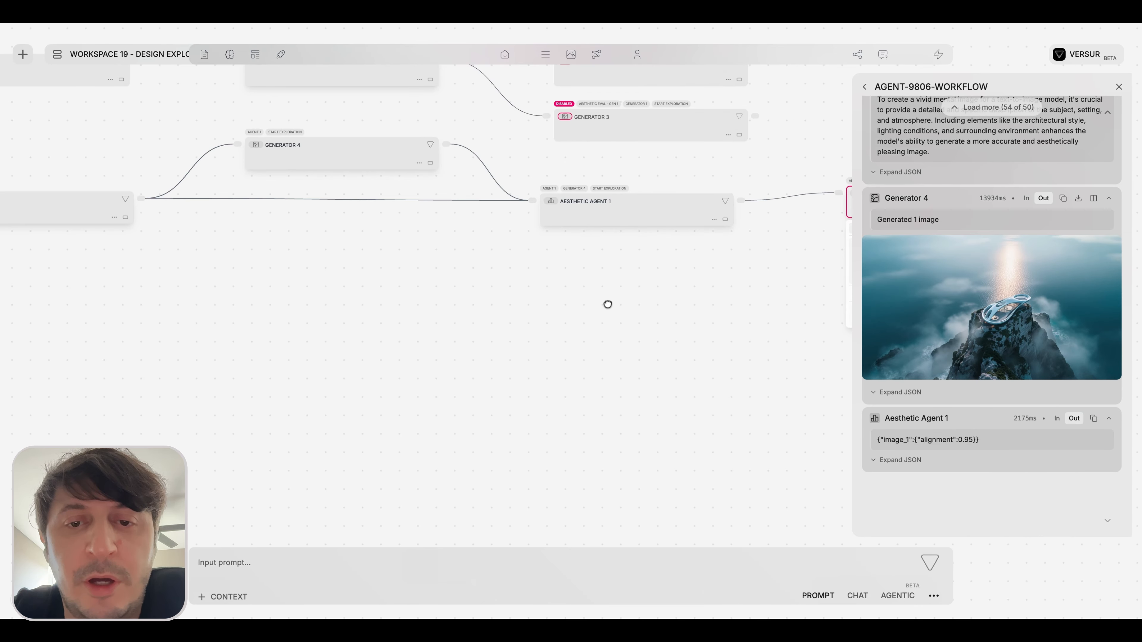
Add a "reasoning" entry to Output 1's response data that references Agent 1's reasoning output.
left_click_drag(820, 262, 357, 272)
scroll(356, 273, "up", 10)
left_click_drag(432, 253, 204, 271)
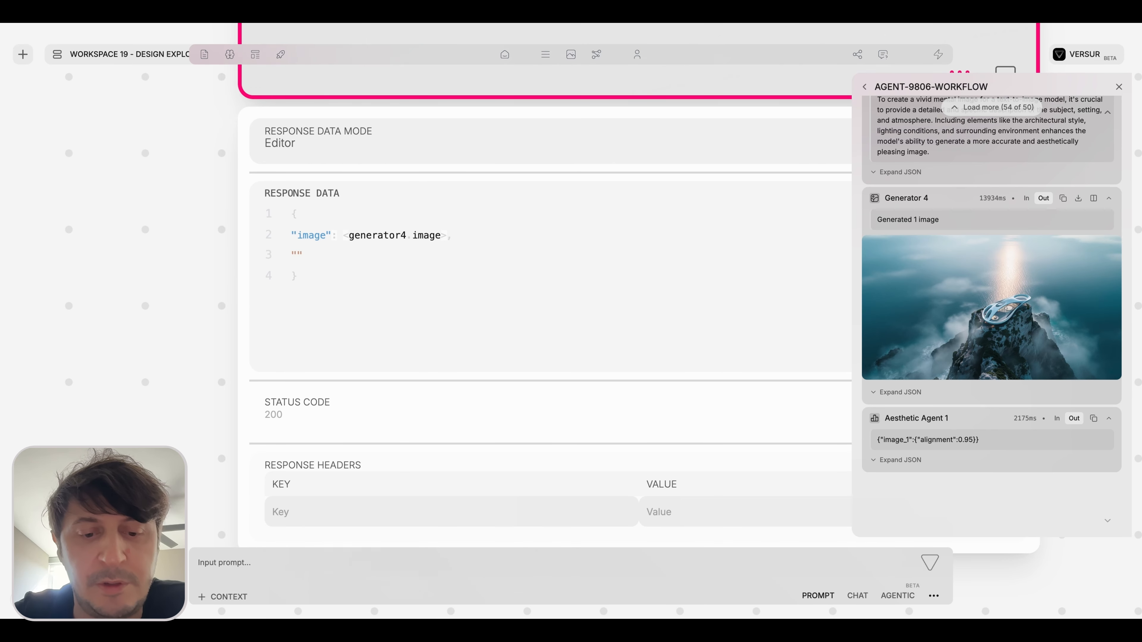
type("asoning\": ")
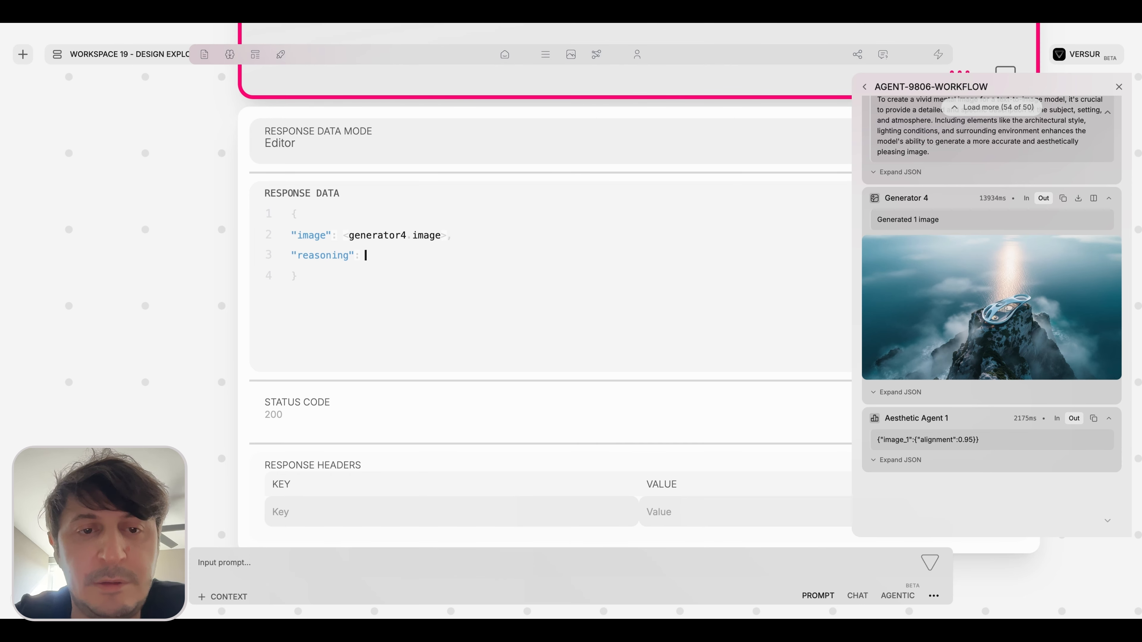
type("<")
scroll(380, 293, "down", 2)
left_click(362, 473)
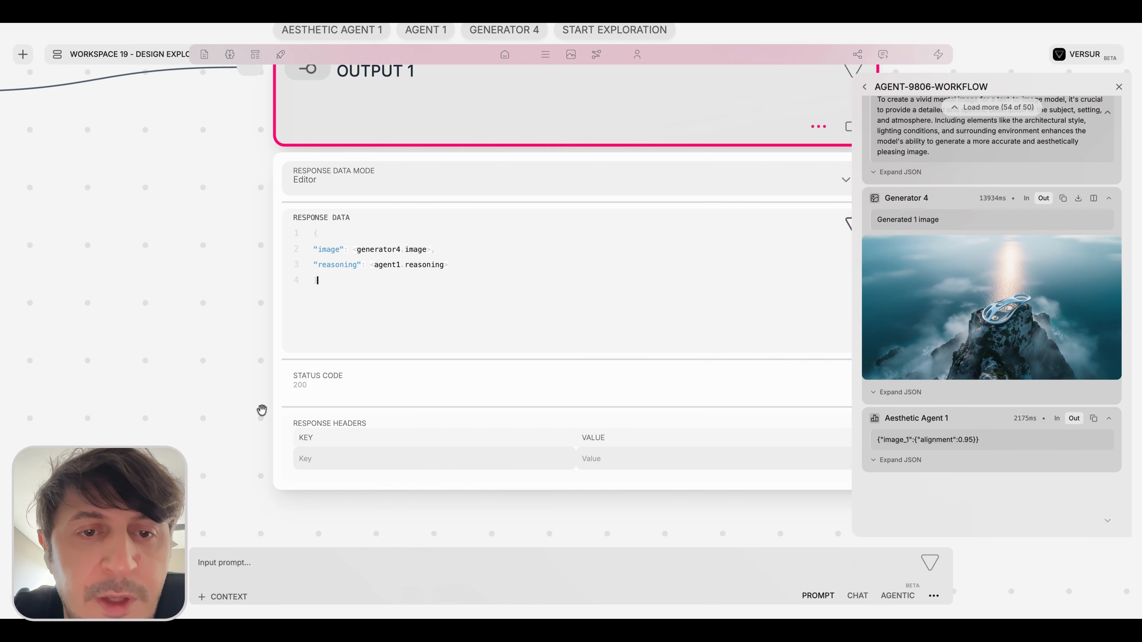
Run the workflow with the saved prompt for a top-down aerial view of the pavilion over the cliff.
scroll(262, 410, "down", 5)
scroll(360, 354, "left", 3)
left_click(330, 565)
type("@")
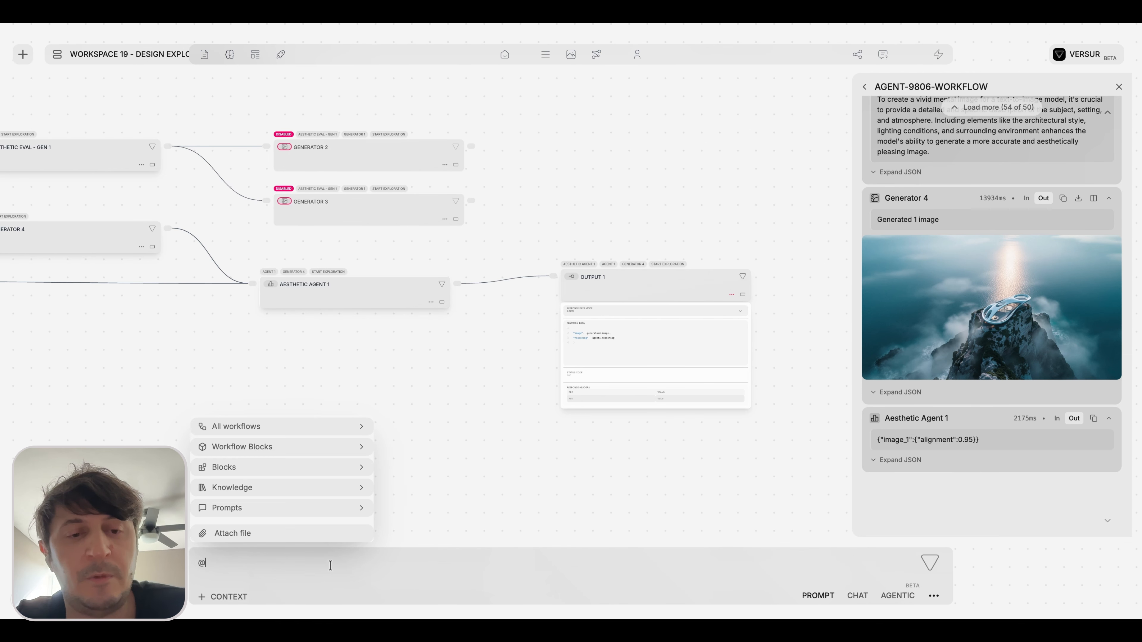
left_click(313, 508)
left_click(336, 512)
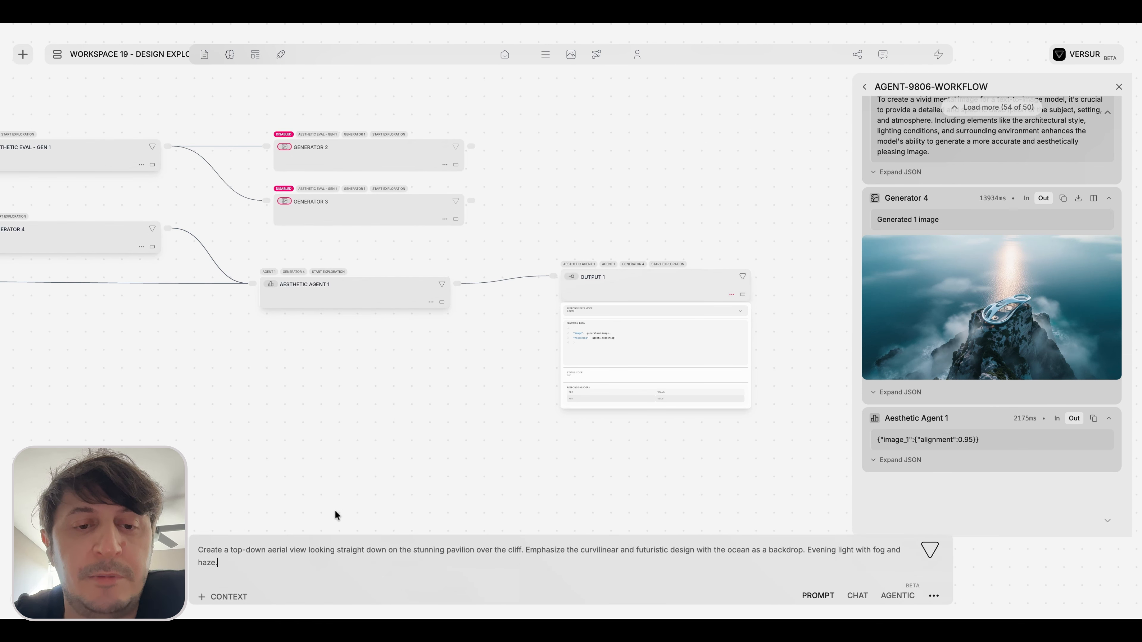
key("Return")
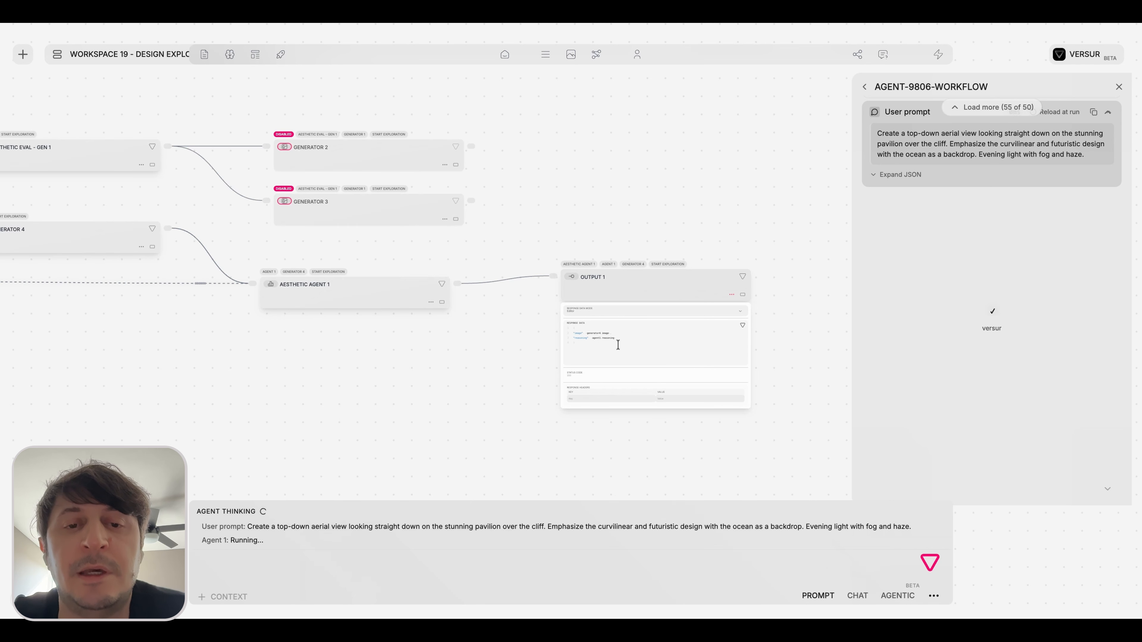
Expand Output 1's JSON result in the run log and show its full image URL and reasoning text.
scroll(562, 324, "up", 5)
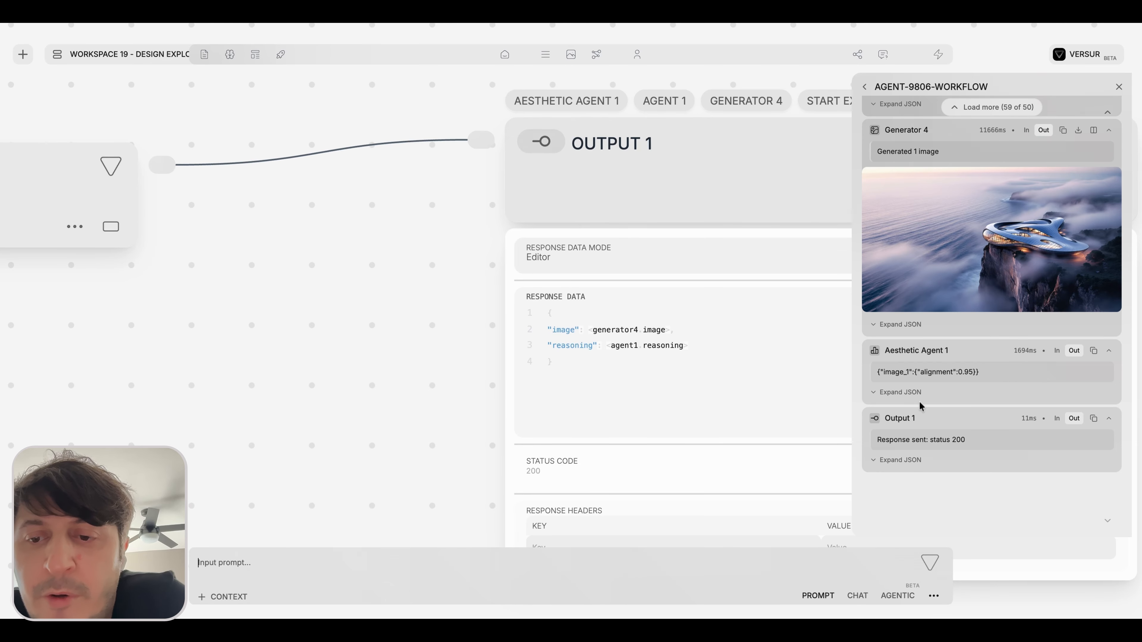
left_click(899, 461)
scroll(903, 441, "down", 5)
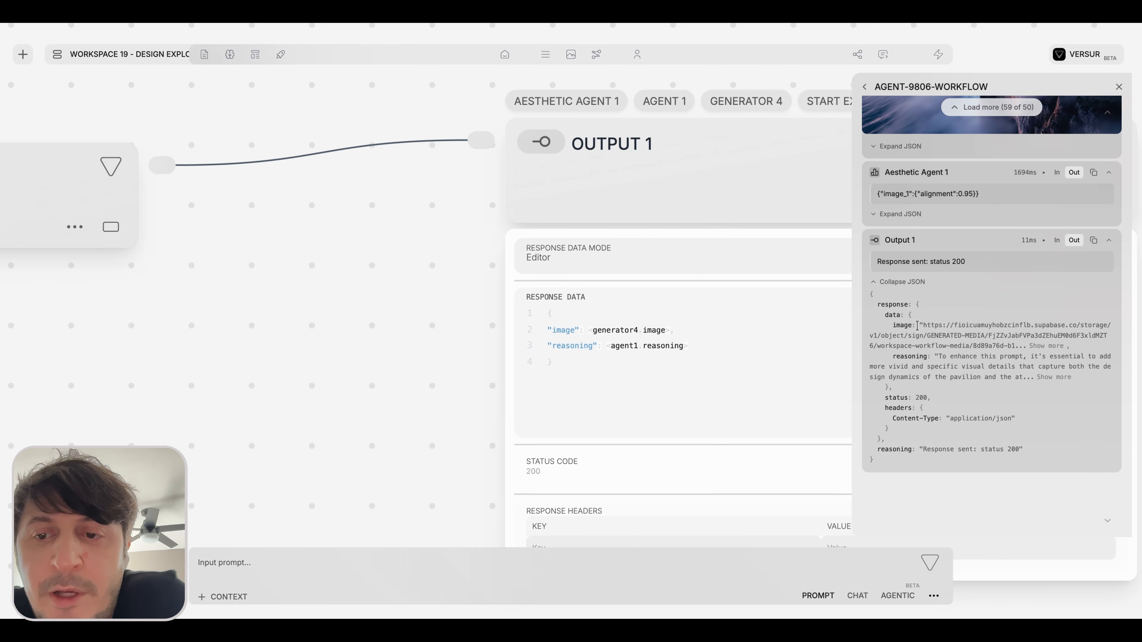
left_click_drag(892, 325, 1028, 346)
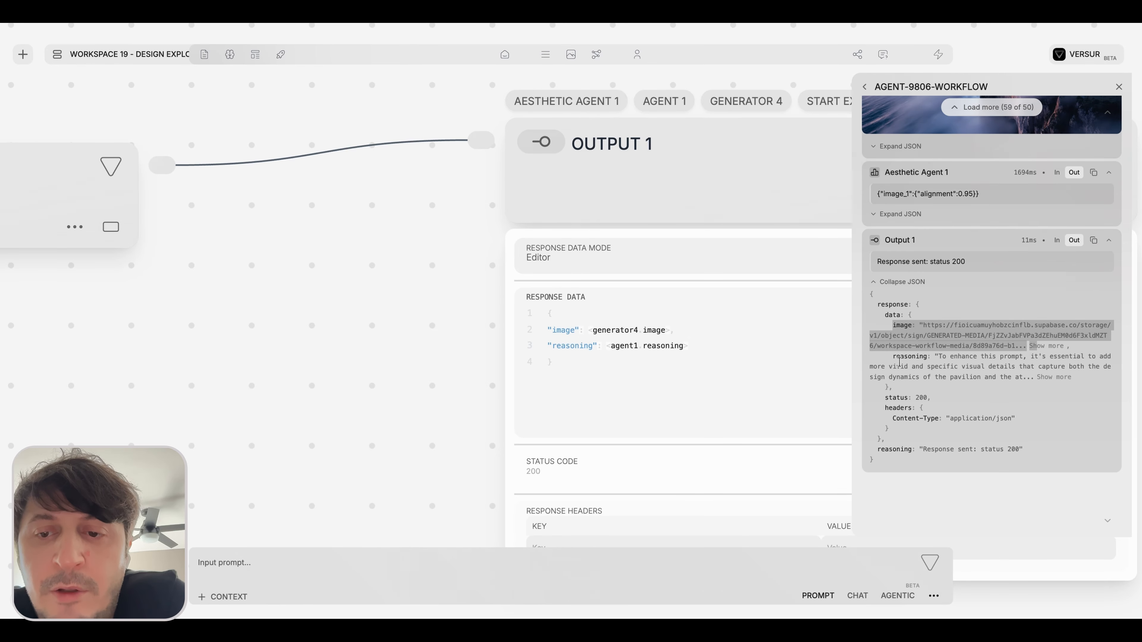
left_click_drag(896, 363, 885, 317)
left_click(1048, 346)
scroll(1053, 356, "down", 3)
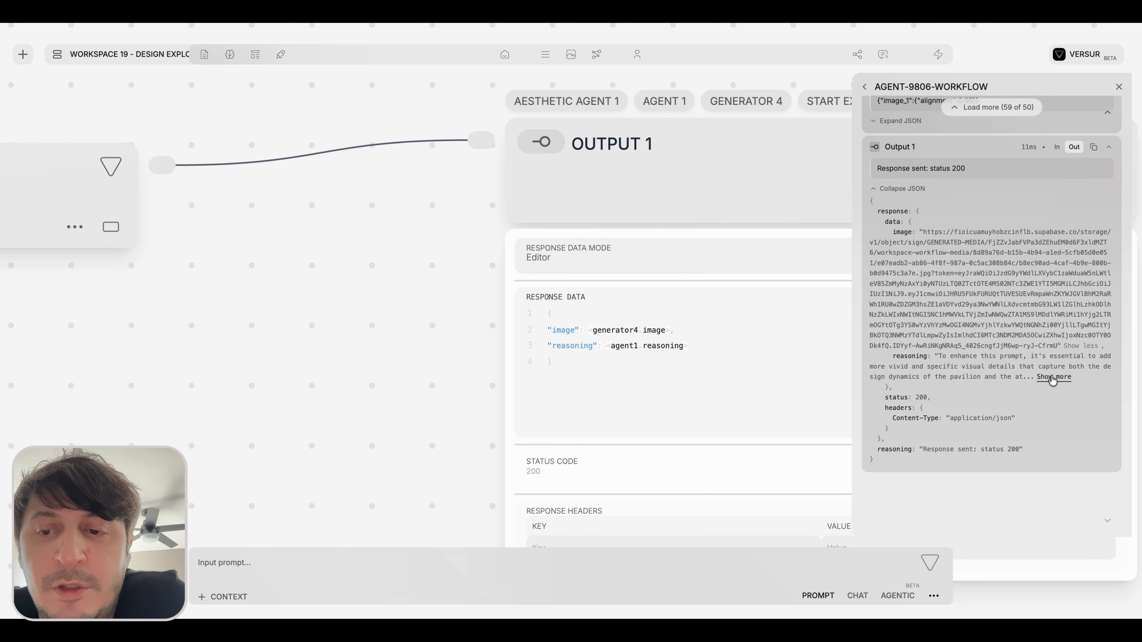
left_click(1052, 379)
scroll(1052, 381, "down", 1)
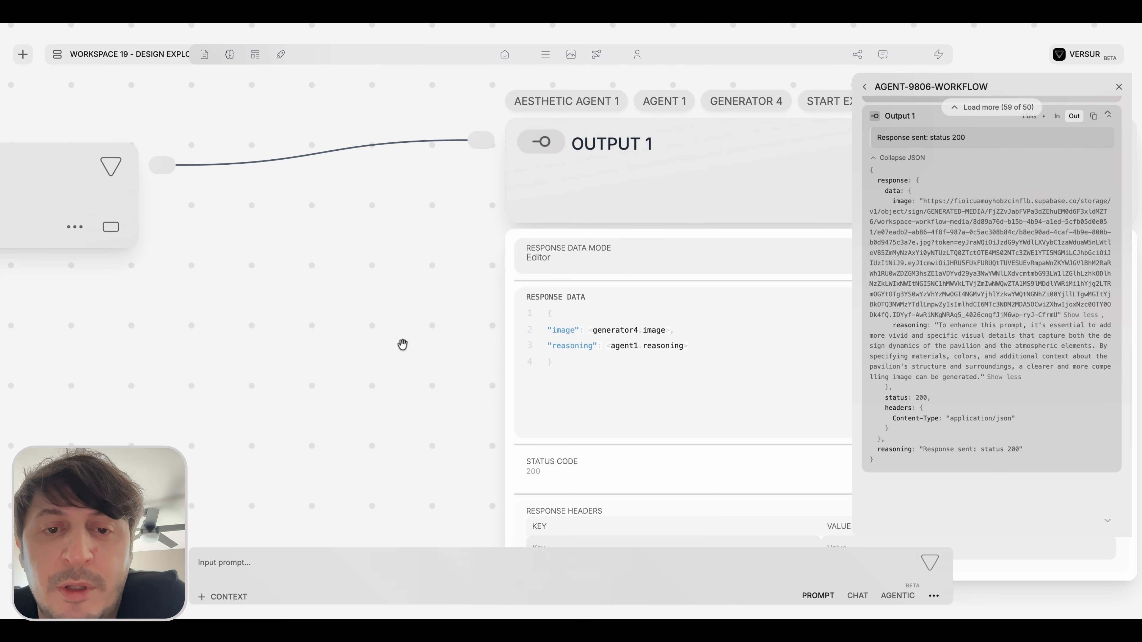
Compare the image and reasoning entries in Output 1's response data with the matching keys in the returned JSON.
scroll(403, 346, "down", 2)
left_click_drag(403, 346, 309, 308)
scroll(434, 309, "up", 3)
scroll(434, 309, "right", 3)
left_click_drag(251, 255, 324, 317)
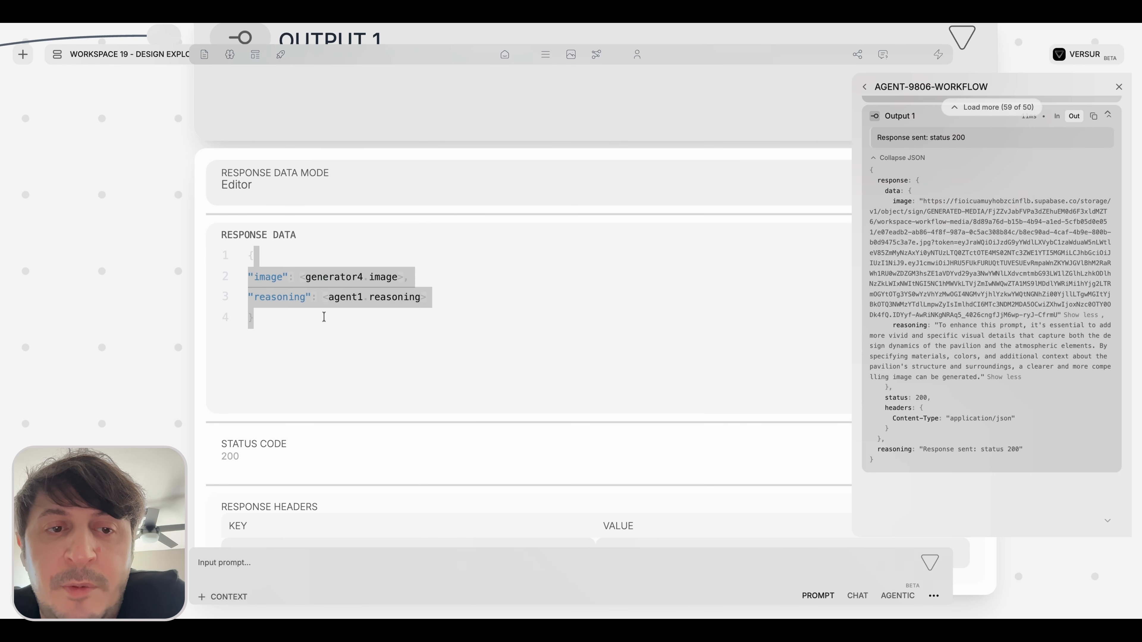
left_click(324, 317)
double_click(271, 278)
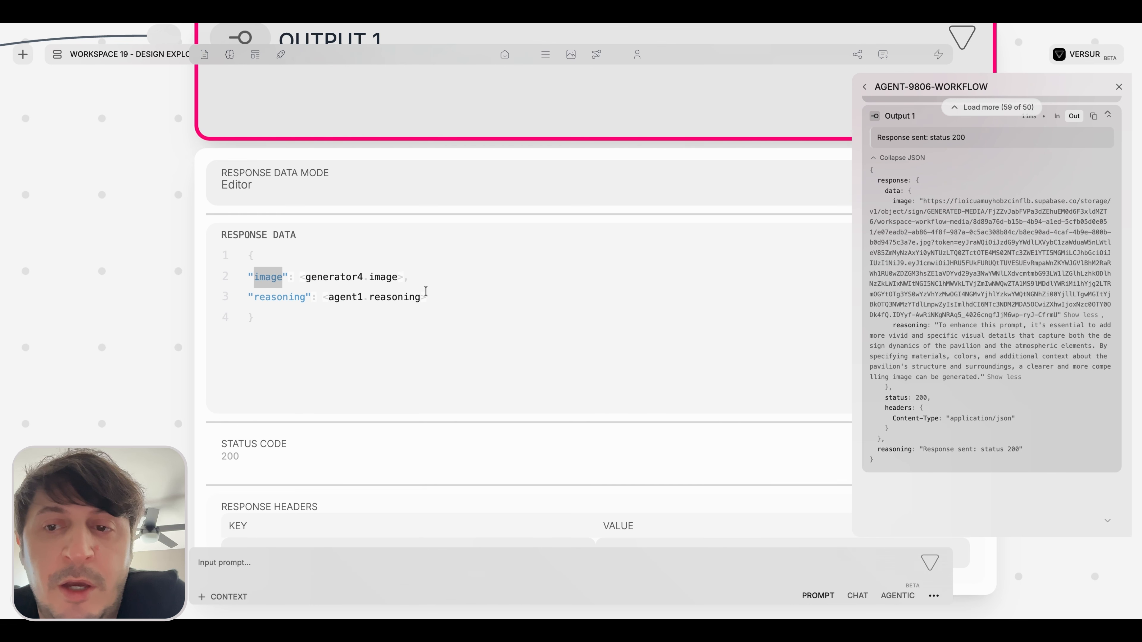
double_click(901, 201)
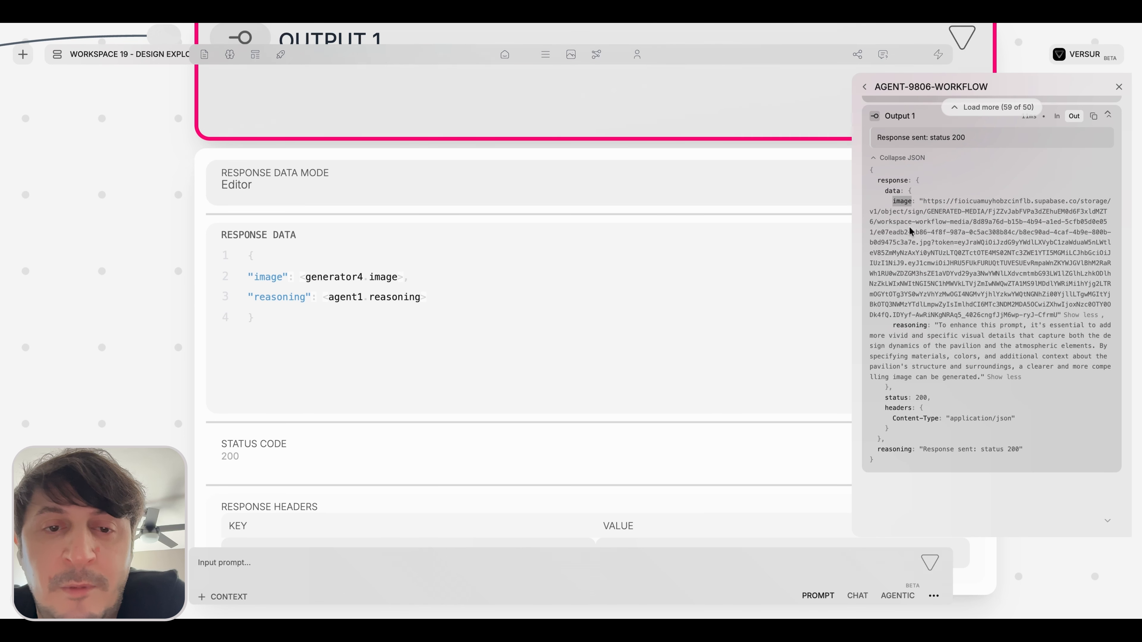
left_click_drag(301, 277, 403, 277)
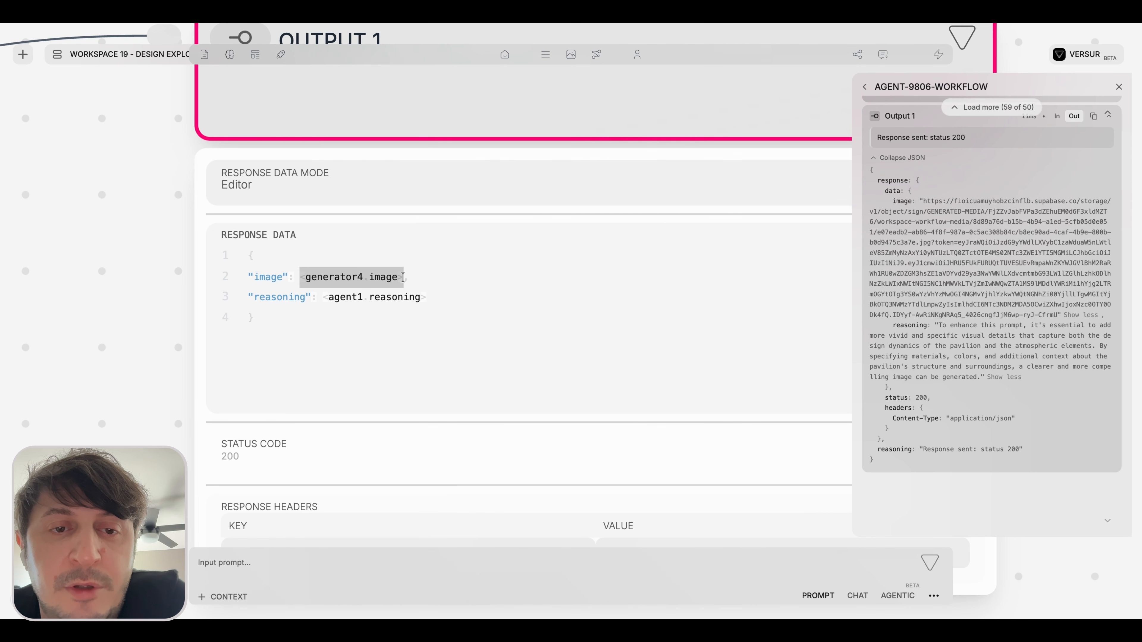
double_click(296, 297)
left_click_drag(323, 297, 422, 302)
Collapse the Output 1 block's settings and align the block level with Aesthetic Agent 1.
scroll(466, 362, "down", 10)
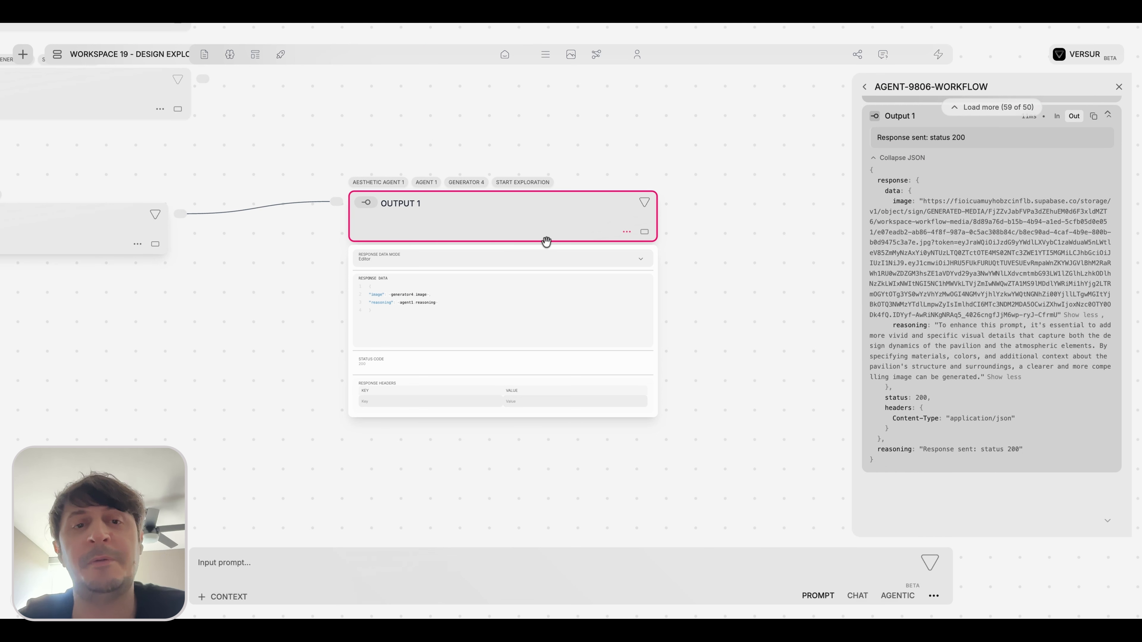
scroll(601, 175, "down", 5)
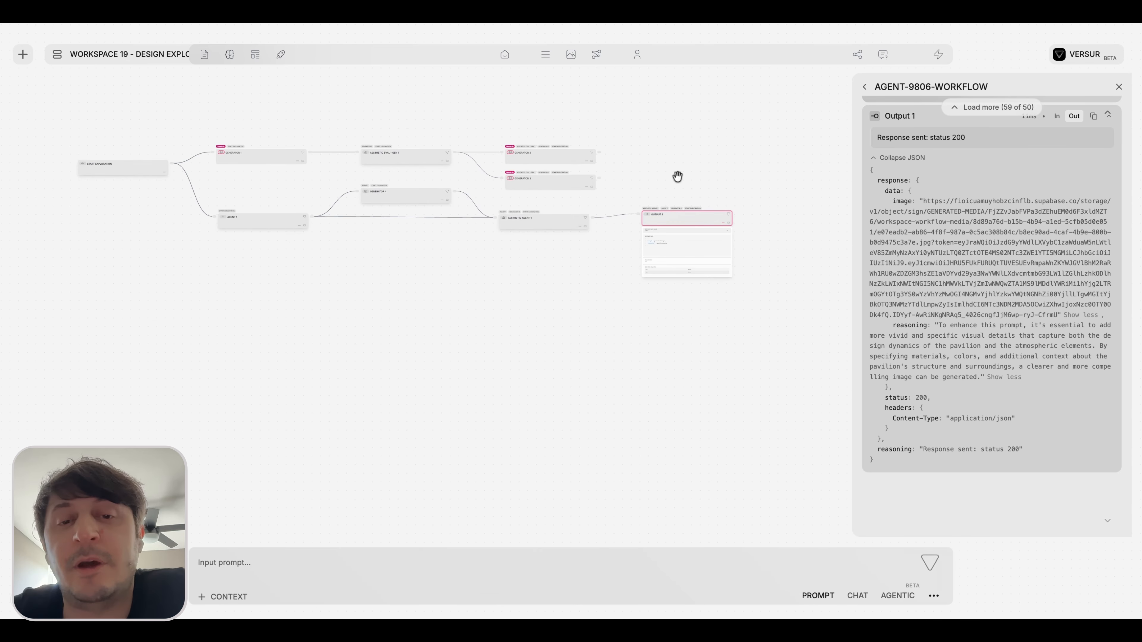
scroll(670, 170, "up", 5)
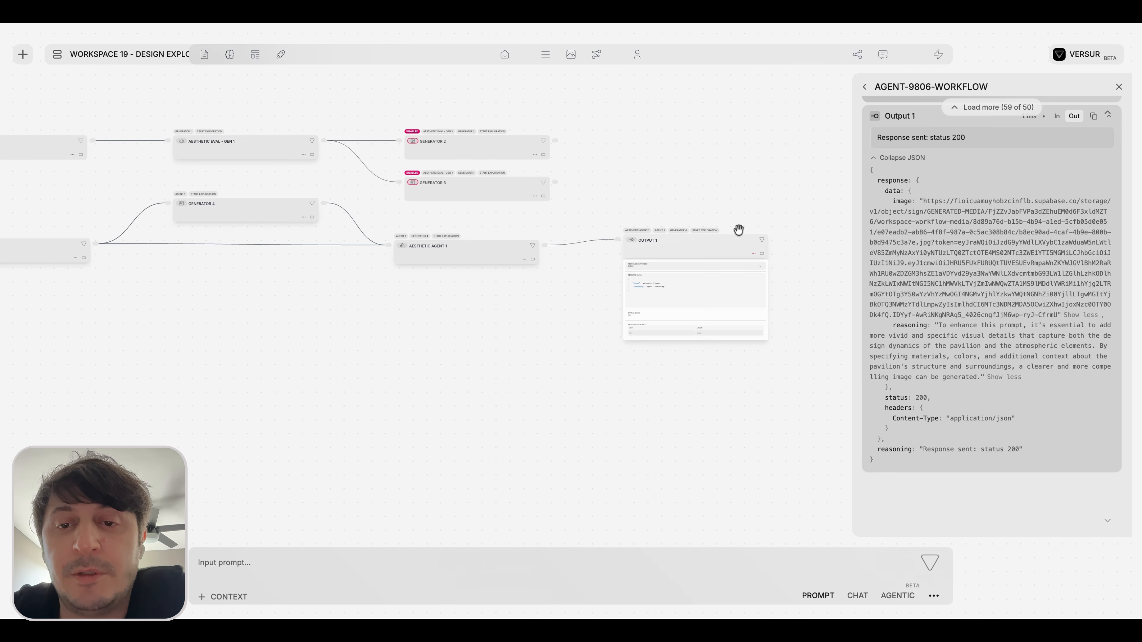
left_click(758, 254)
left_click_drag(721, 235, 713, 247)
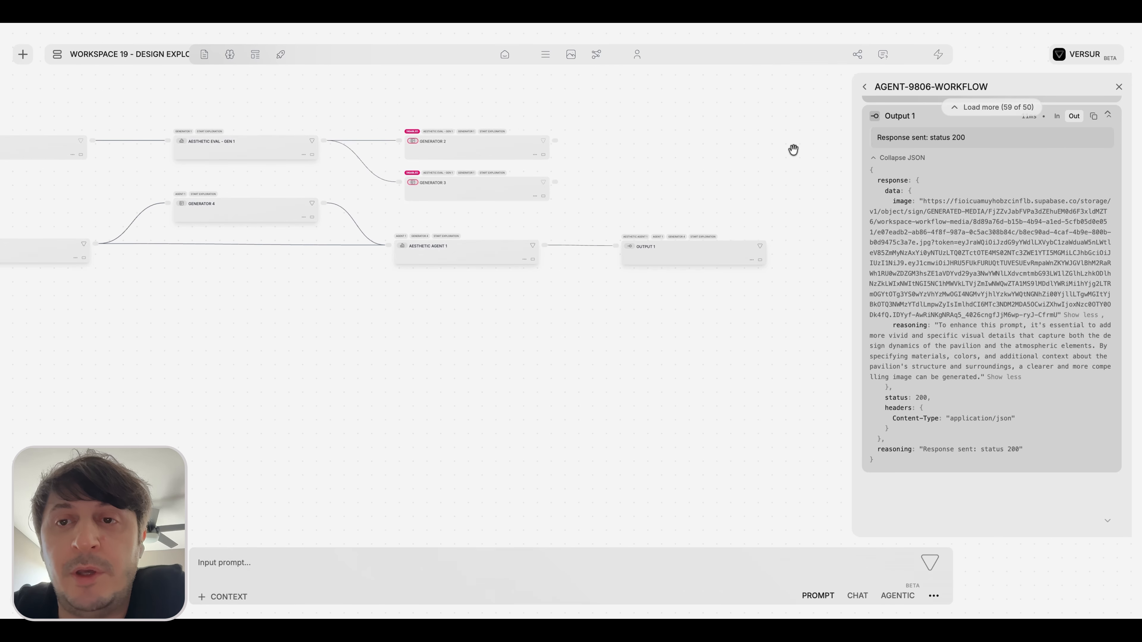
View the workflow's deployment options for canvas and external use, then close them.
left_click(937, 56)
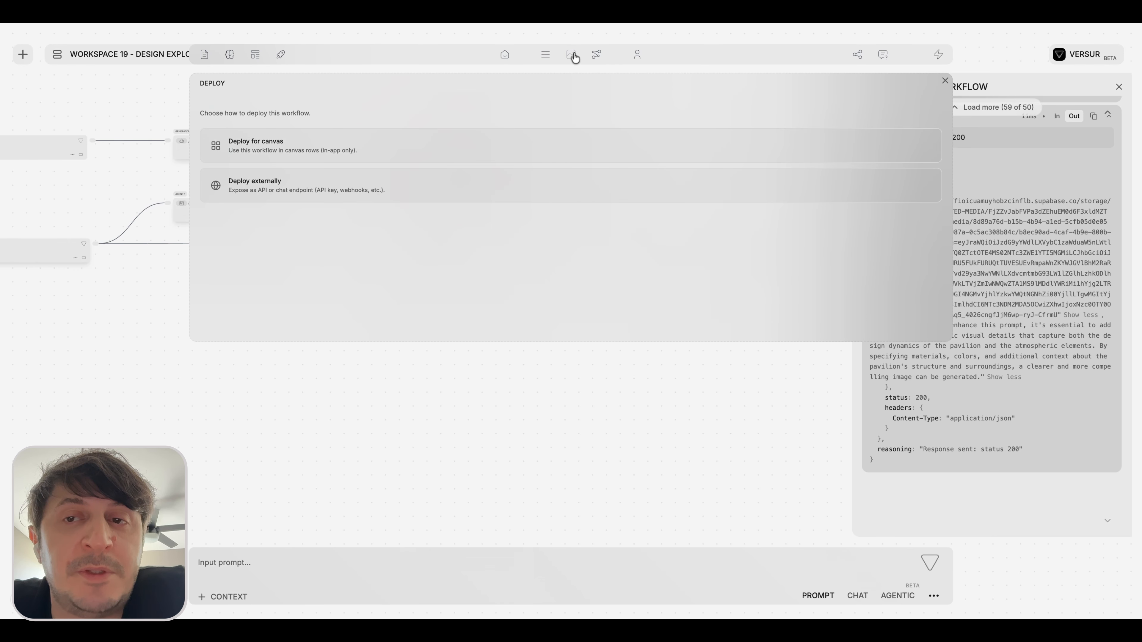
left_click(578, 67)
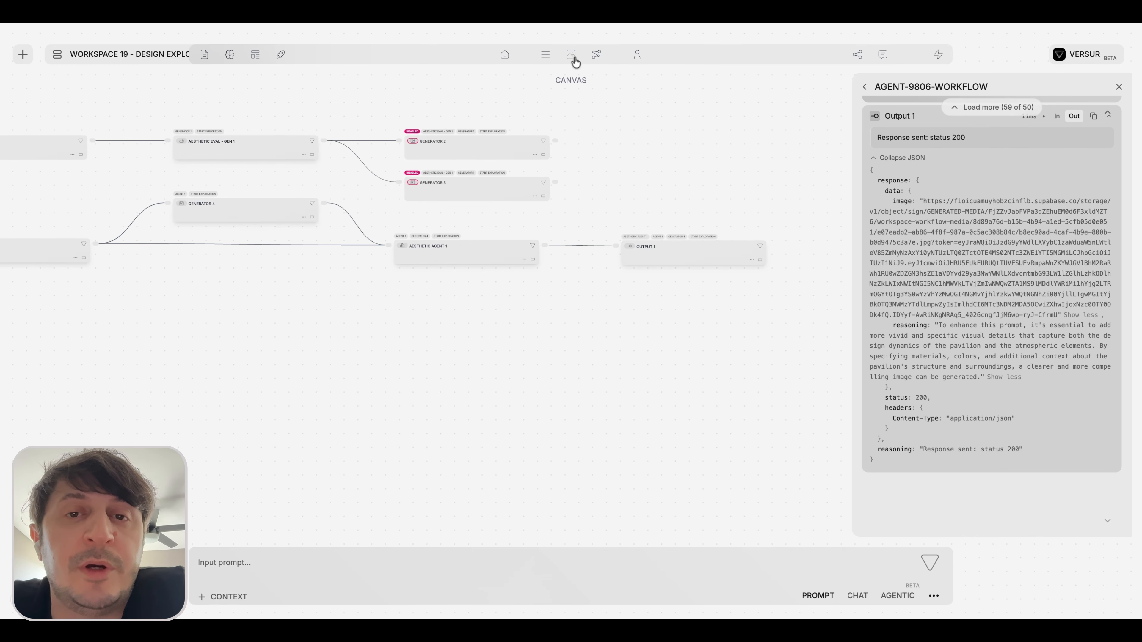
Open the canvas and look through the list of workflows available to run there.
left_click(575, 62)
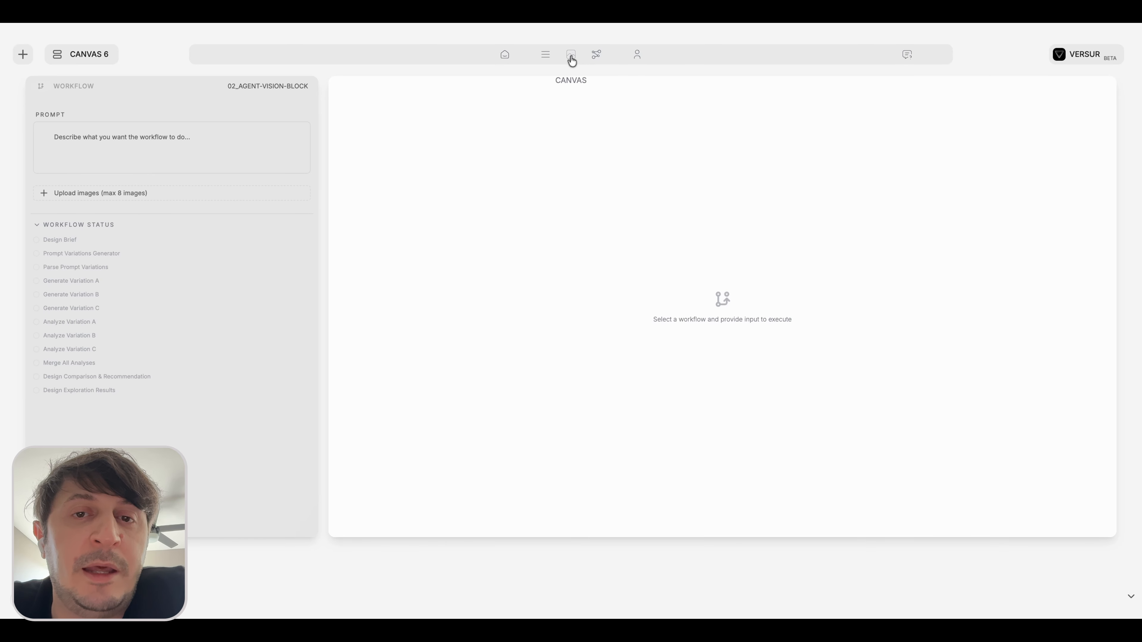
left_click(284, 87)
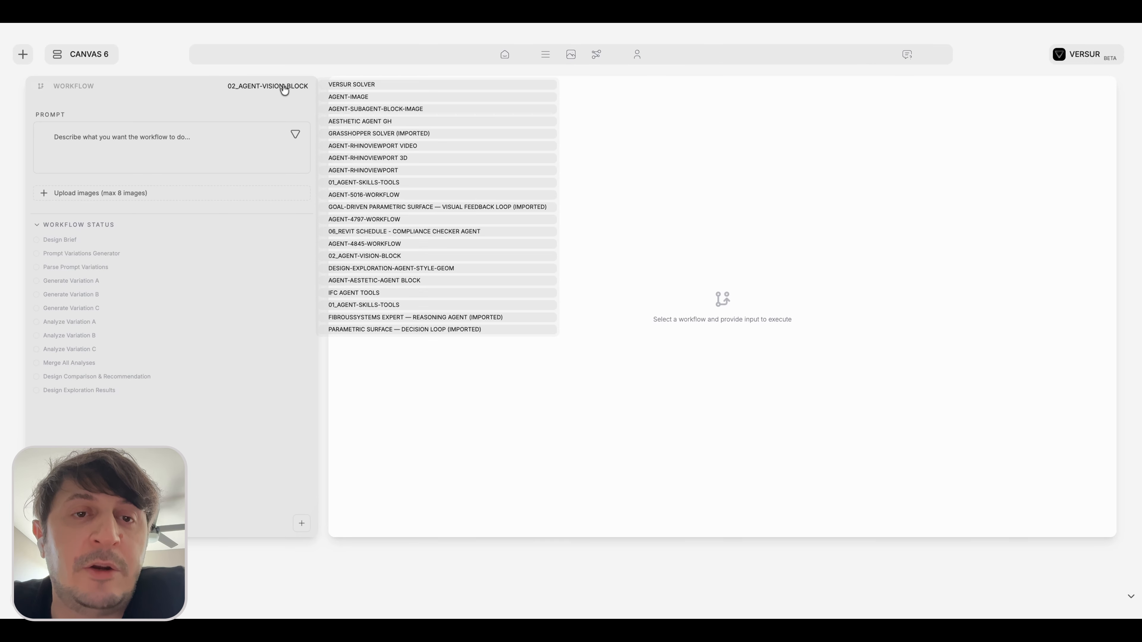
scroll(386, 280, "down", 1)
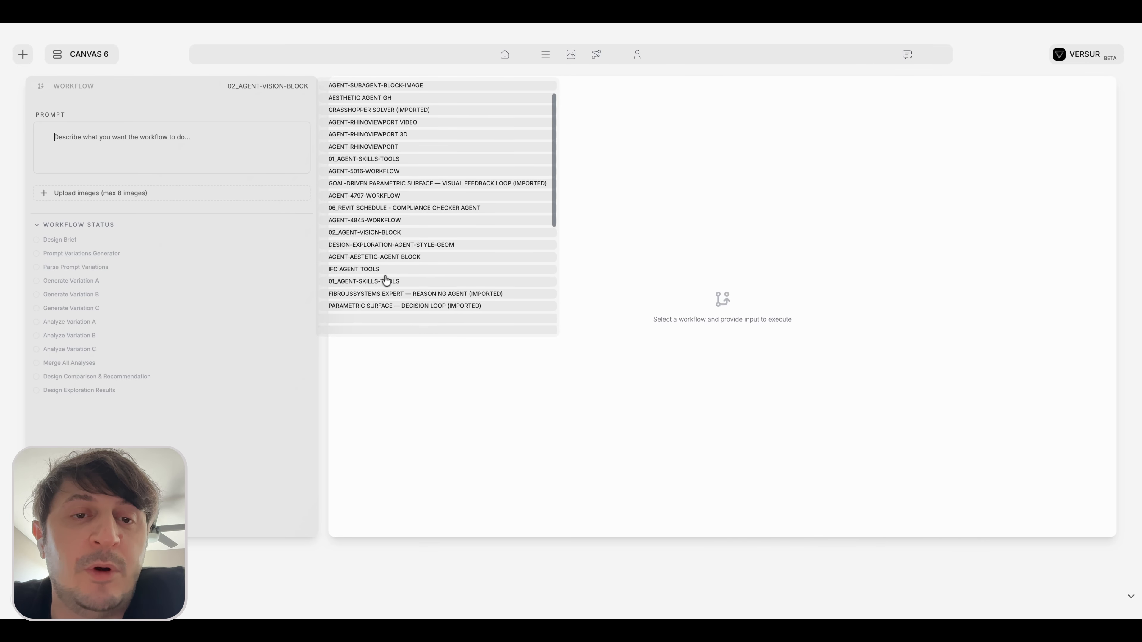
scroll(386, 280, "down", 5)
scroll(384, 281, "up", 5)
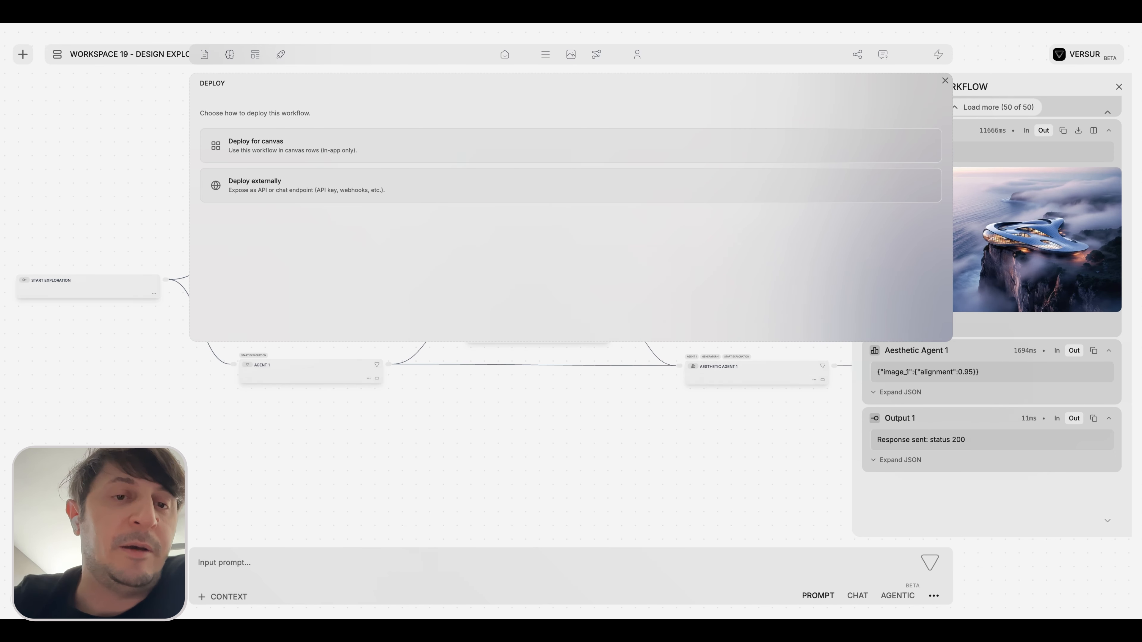
Review the existing API keys for deploying the workflow externally and create a new one named Grasshopper.
left_click(245, 188)
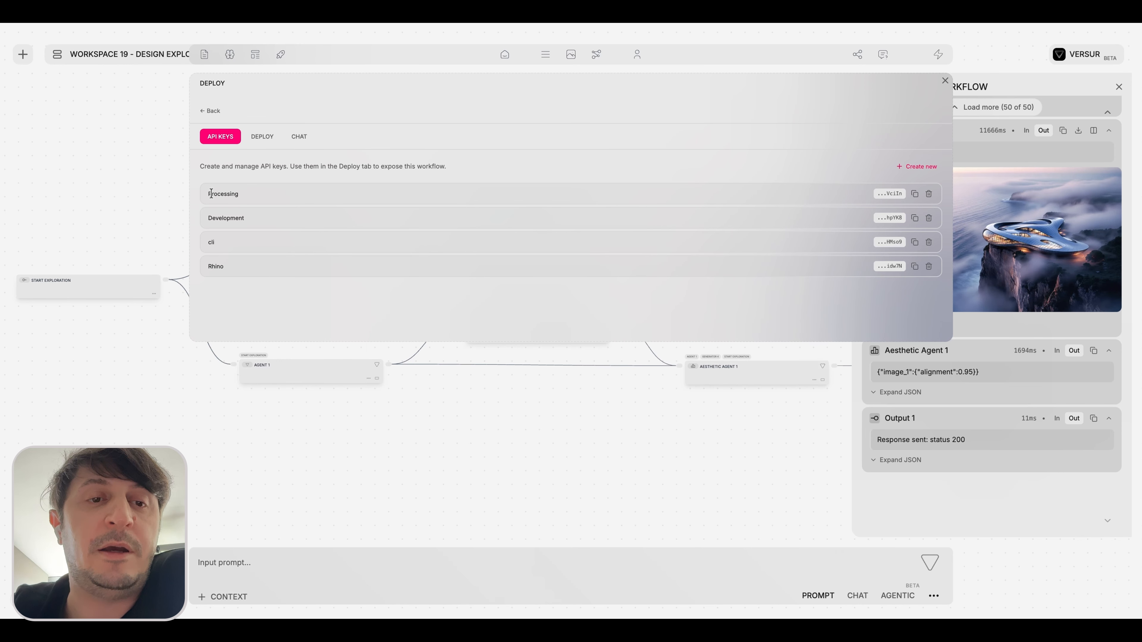
left_click_drag(210, 194, 262, 235)
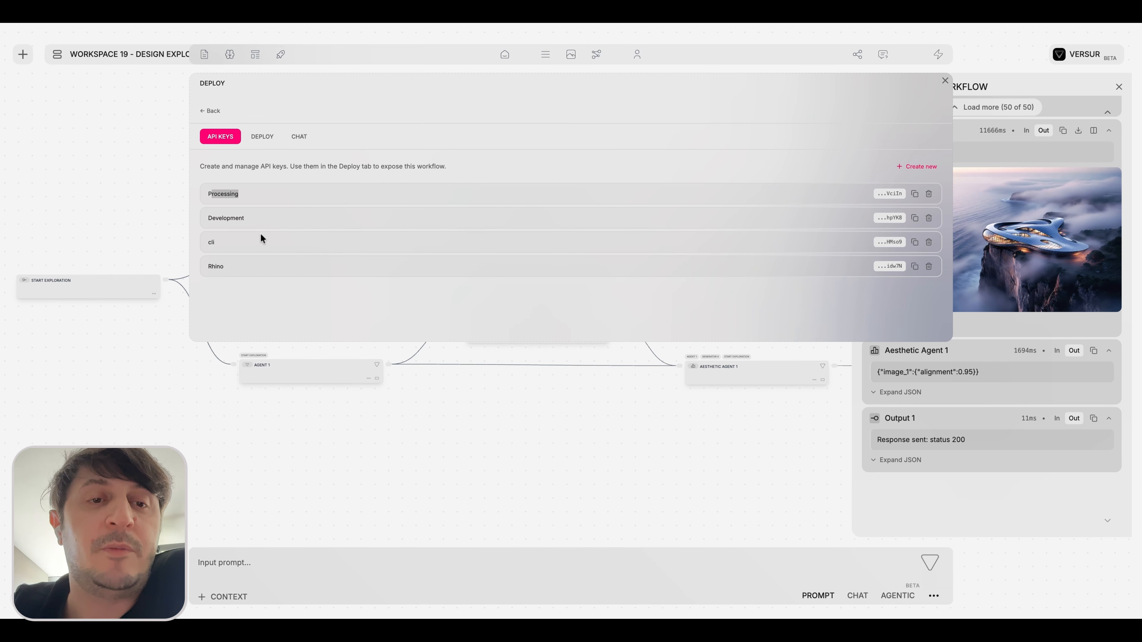
double_click(235, 217)
double_click(212, 242)
left_click(221, 267)
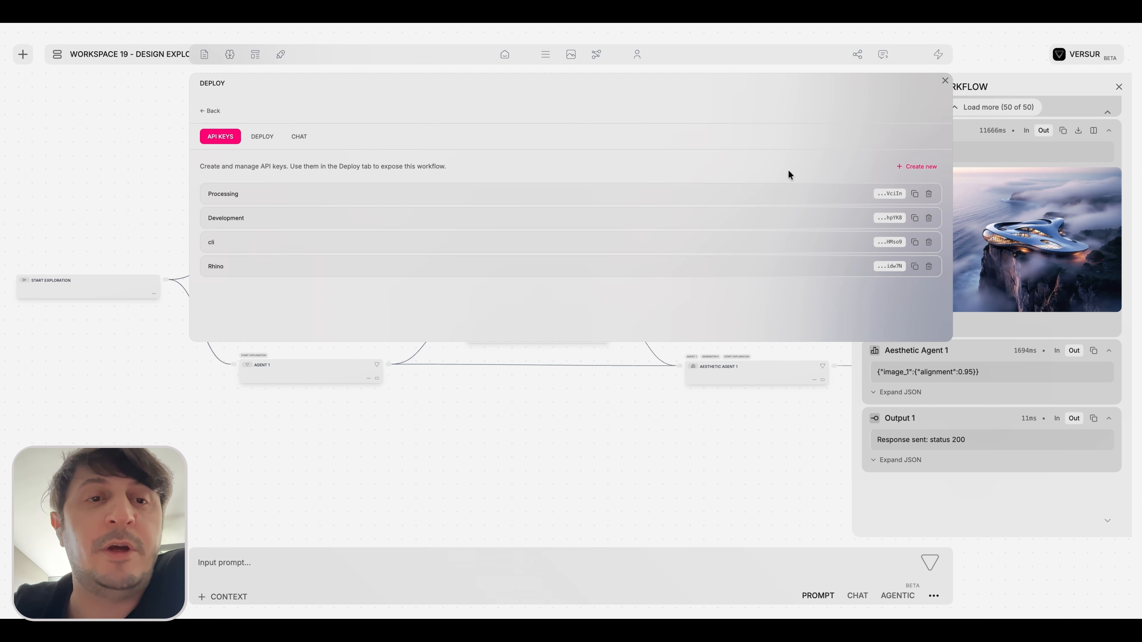
left_click(916, 168)
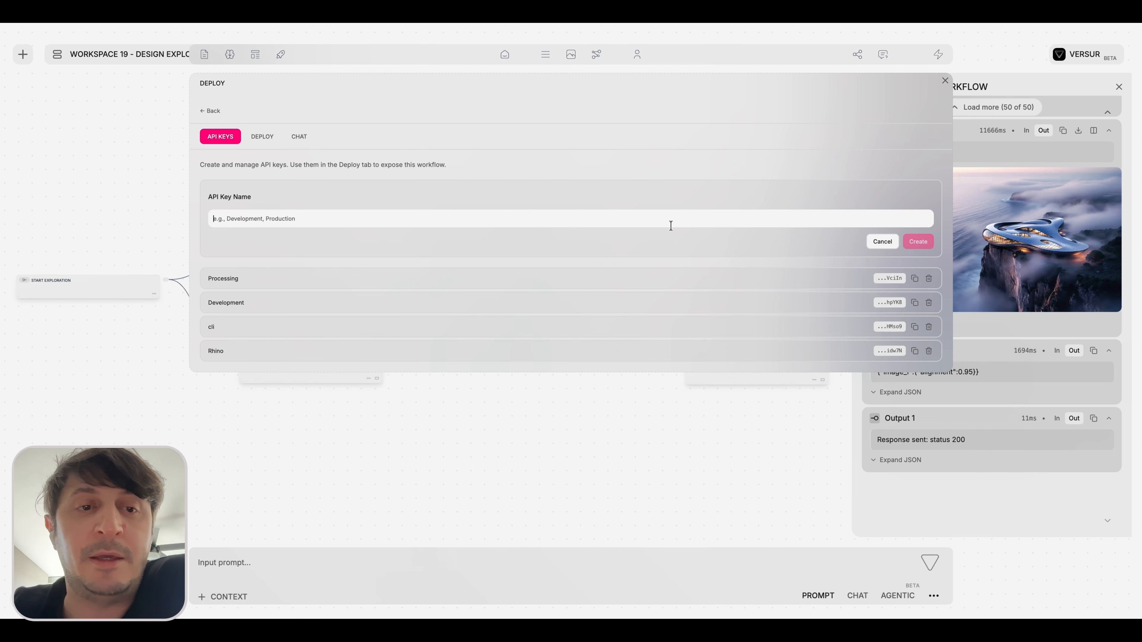
type("Grasshopper")
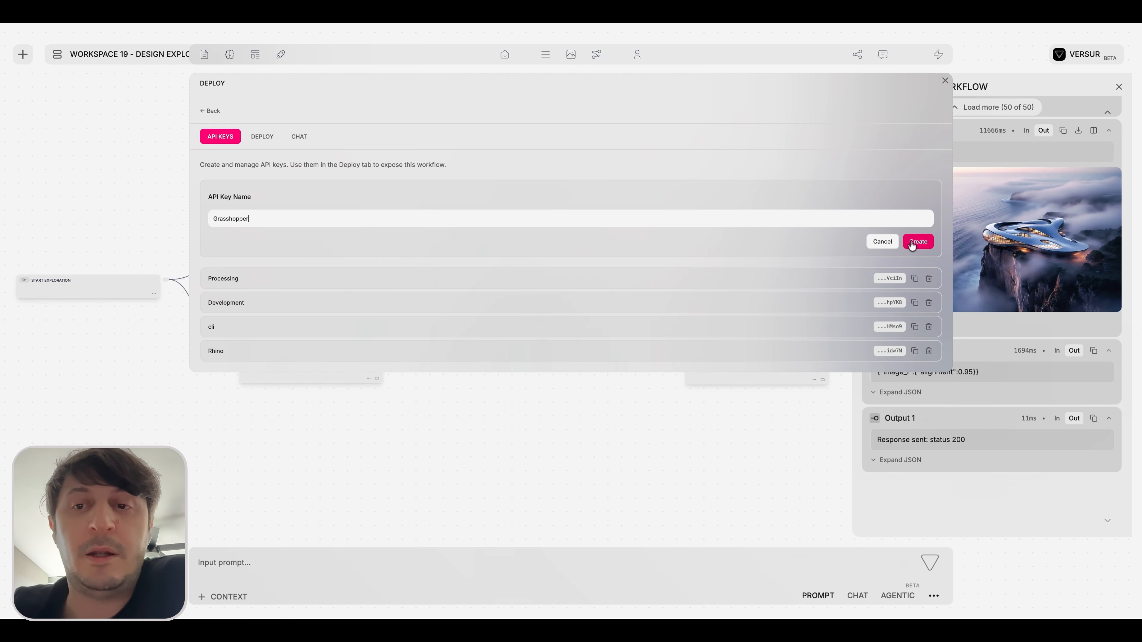
left_click(917, 241)
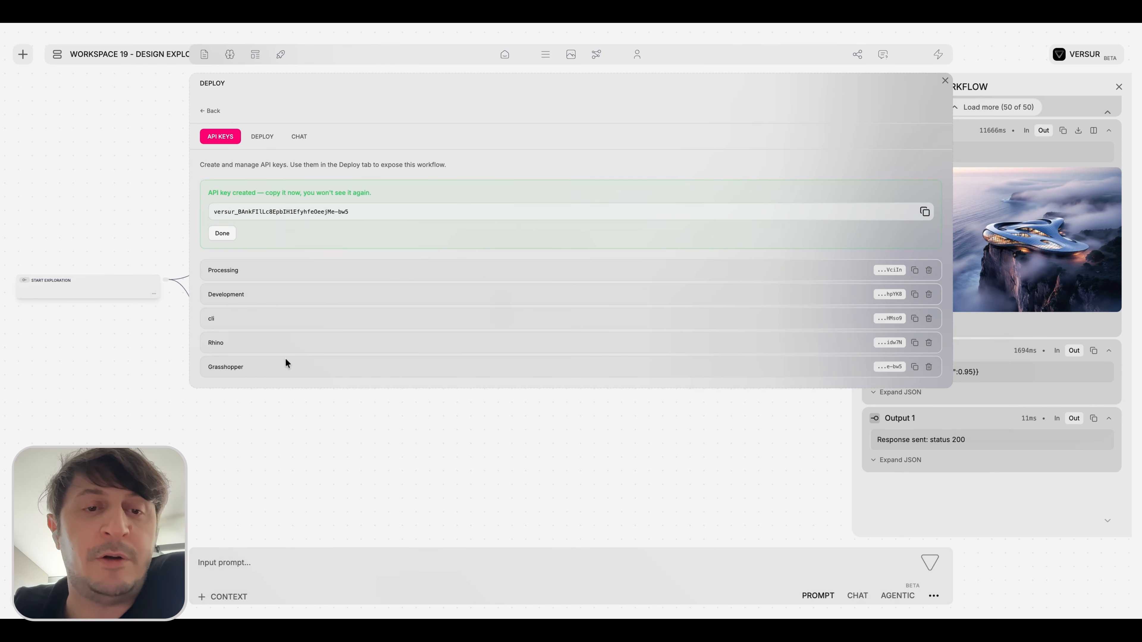
Deploy the workflow as an API using the Grasshopper key.
left_click(262, 137)
left_click(290, 192)
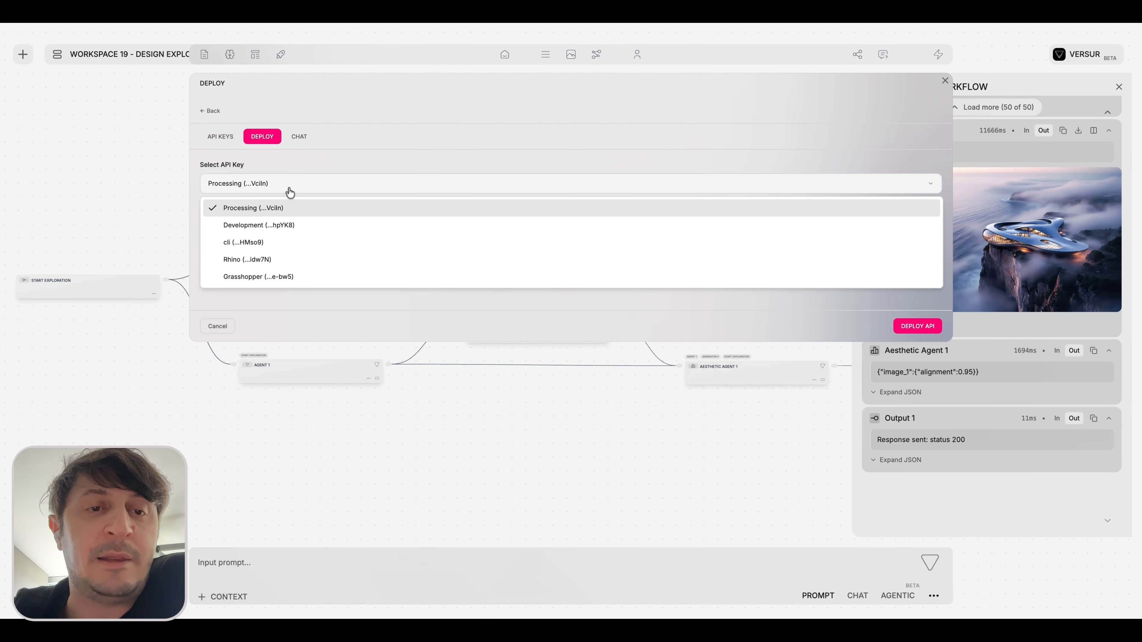
left_click(275, 278)
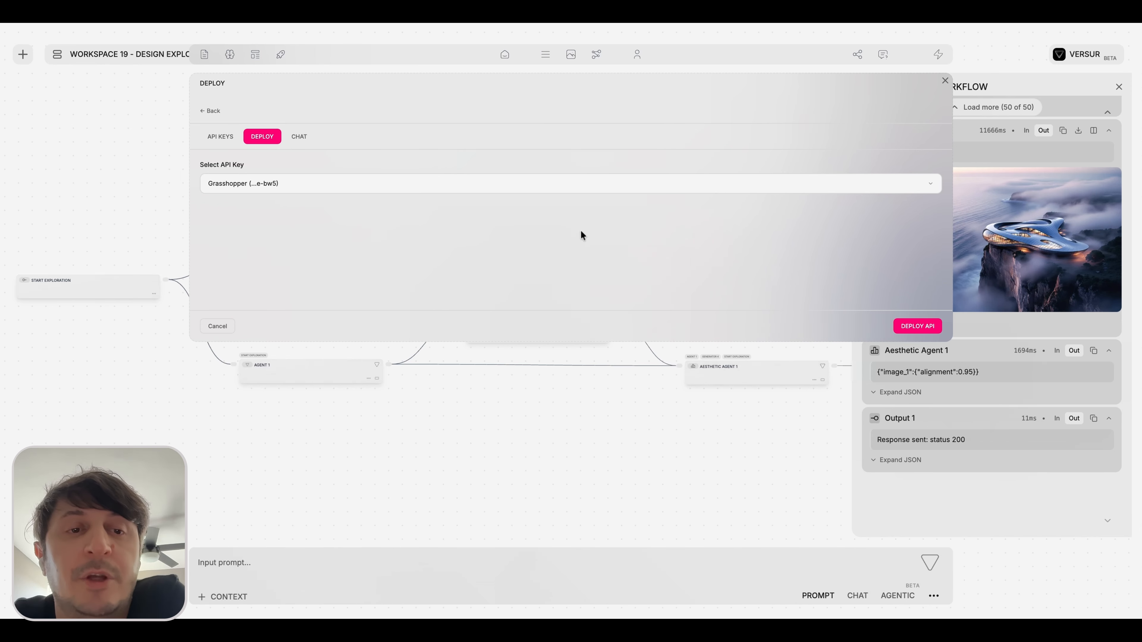
left_click(390, 187)
left_click(314, 277)
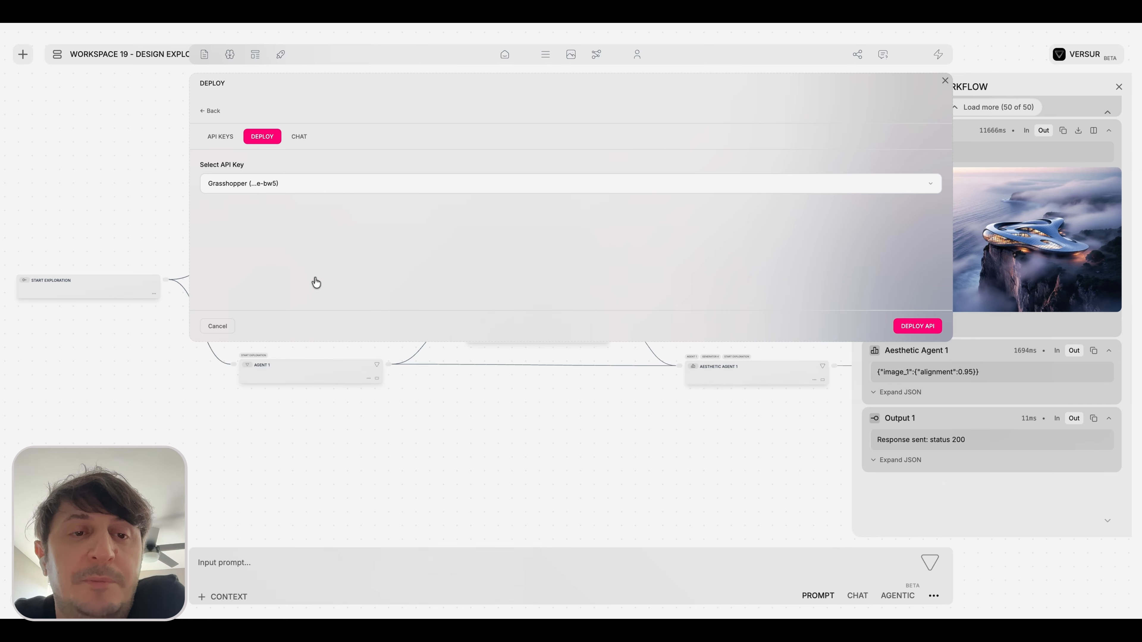
left_click(917, 327)
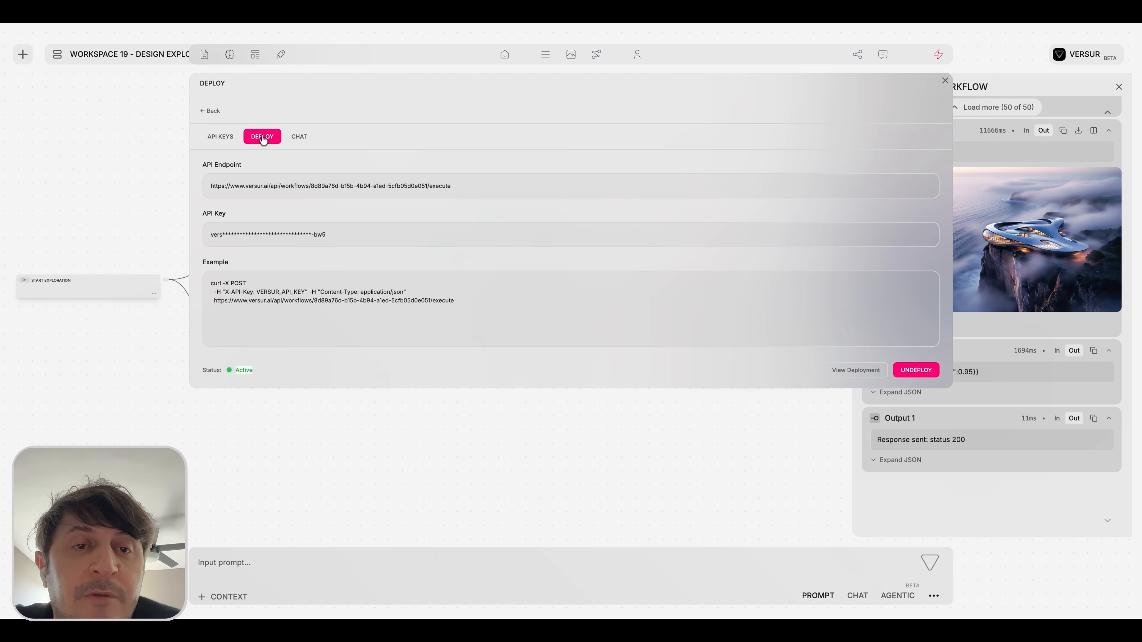
Look over the external deployment's API keys, API endpoint details and chat settings.
left_click(298, 137)
left_click(247, 141)
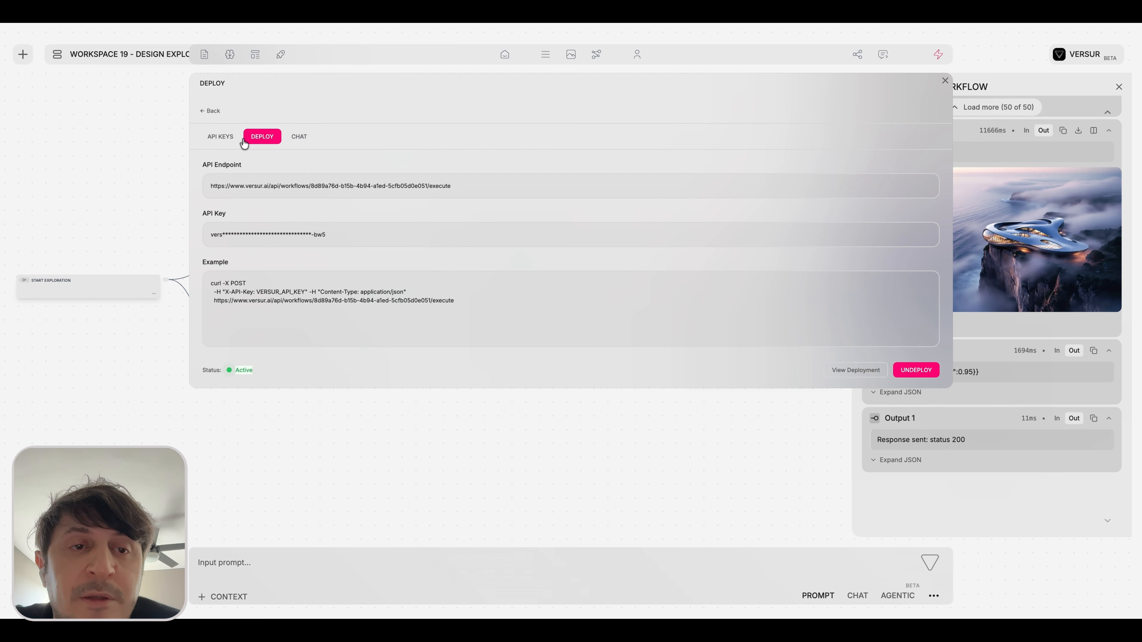
left_click(221, 137)
left_click(262, 137)
left_click(299, 137)
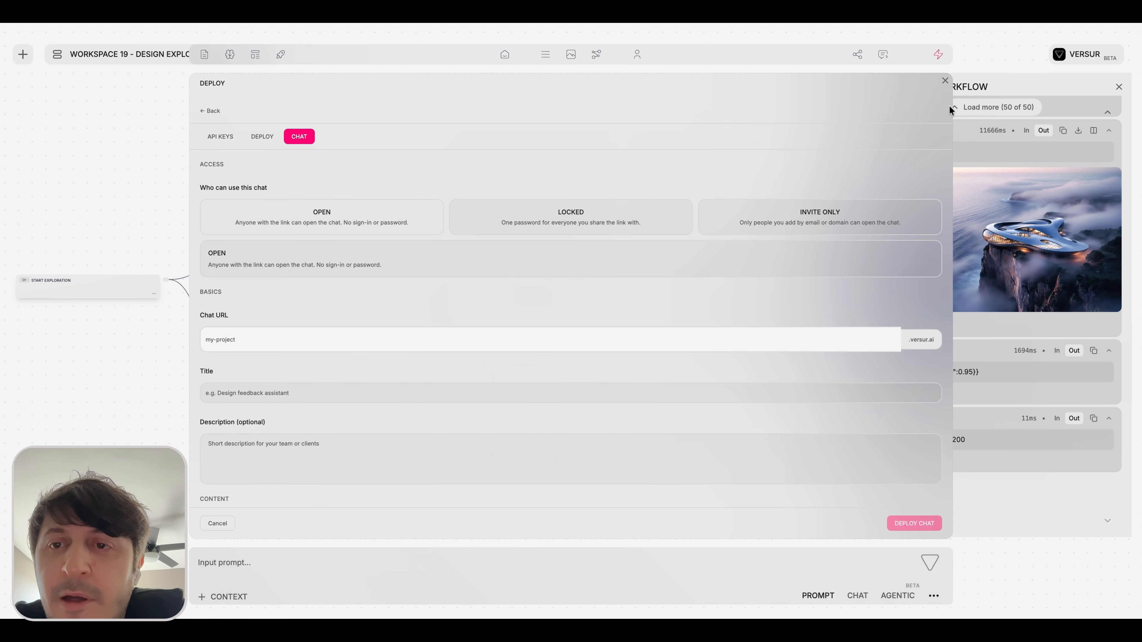
Reopen the external chat deployment settings and compare the Open, Locked and Invite Only access options.
left_click(945, 81)
left_click(938, 56)
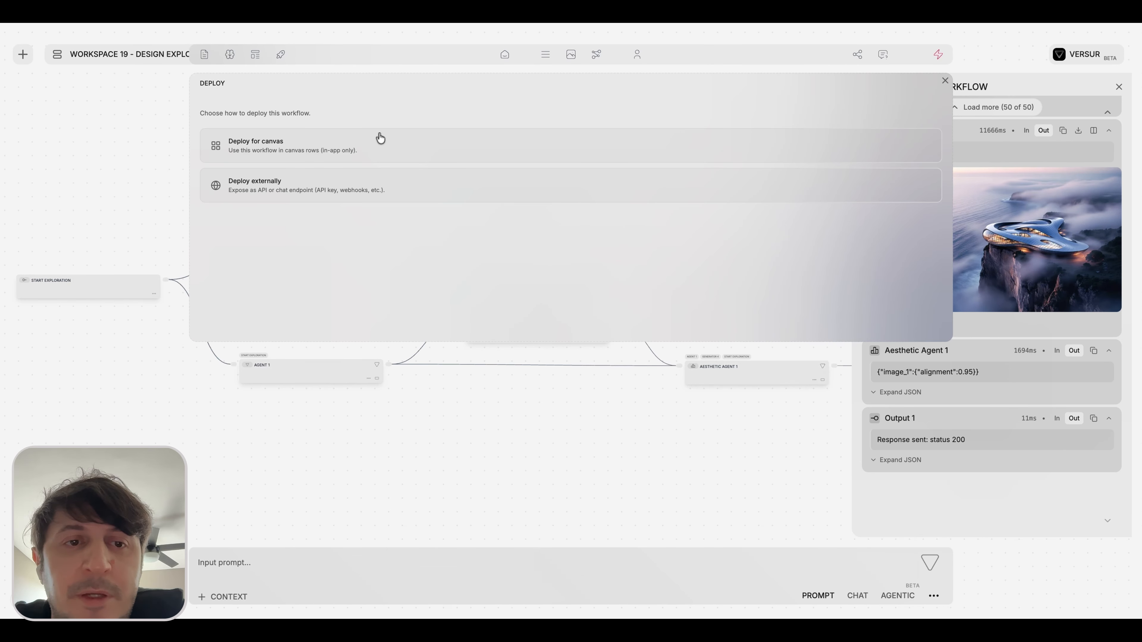
left_click(301, 181)
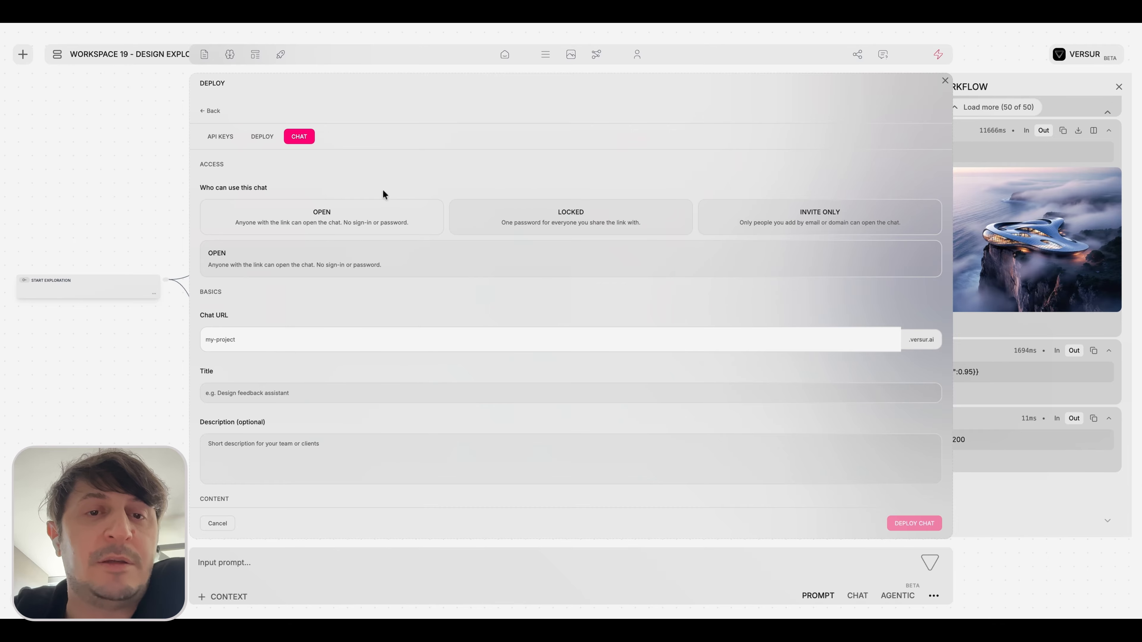
left_click(490, 218)
left_click(815, 214)
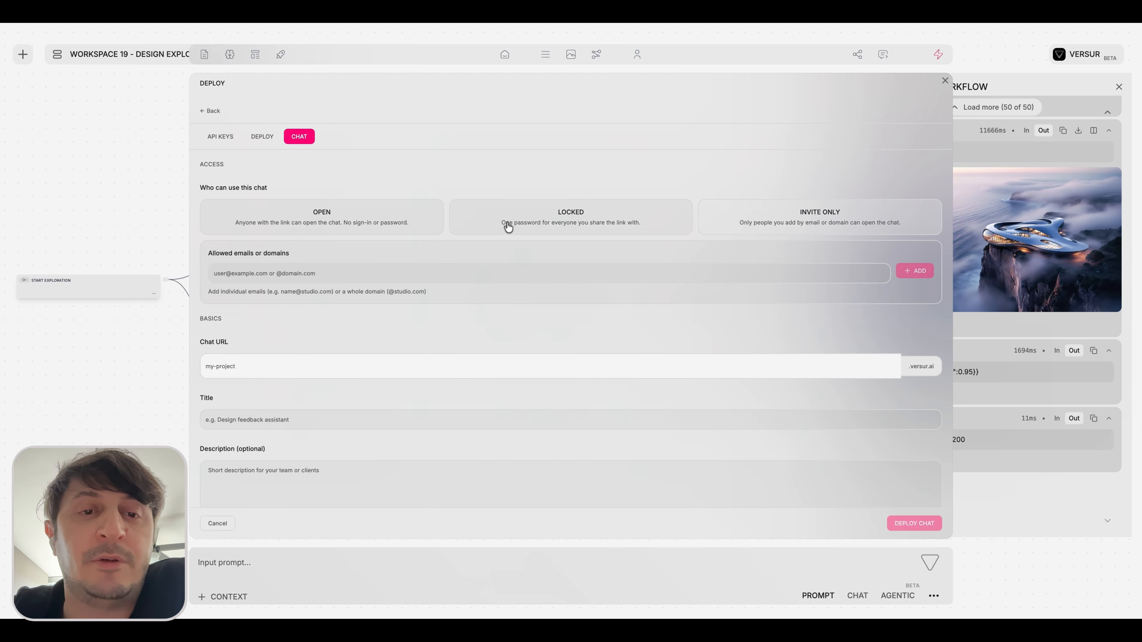
left_click(382, 212)
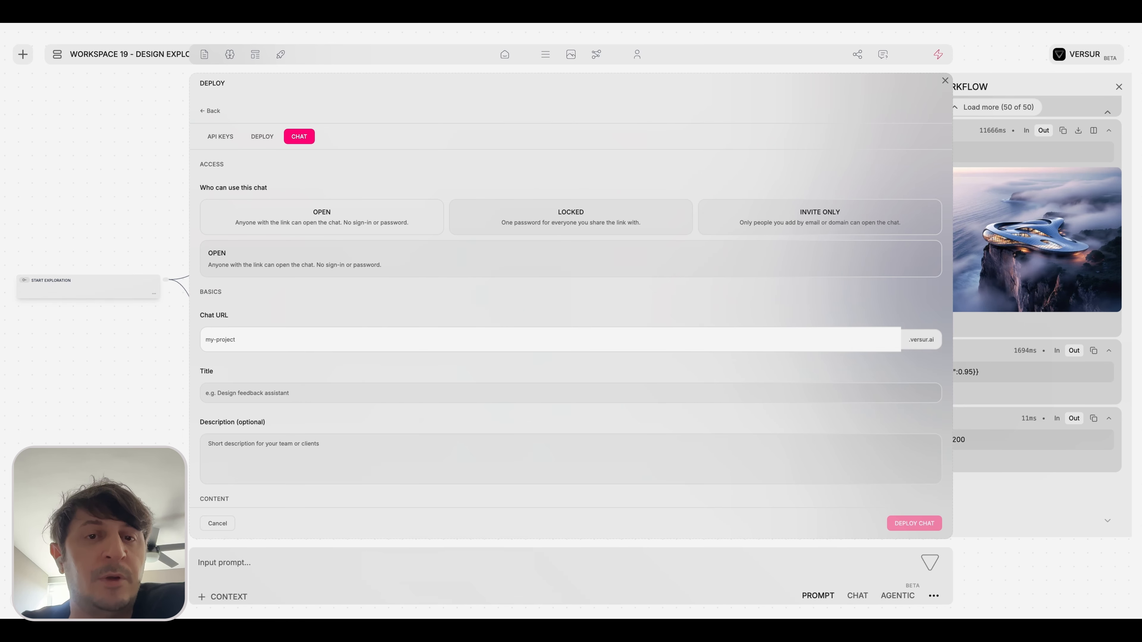
left_click(517, 228)
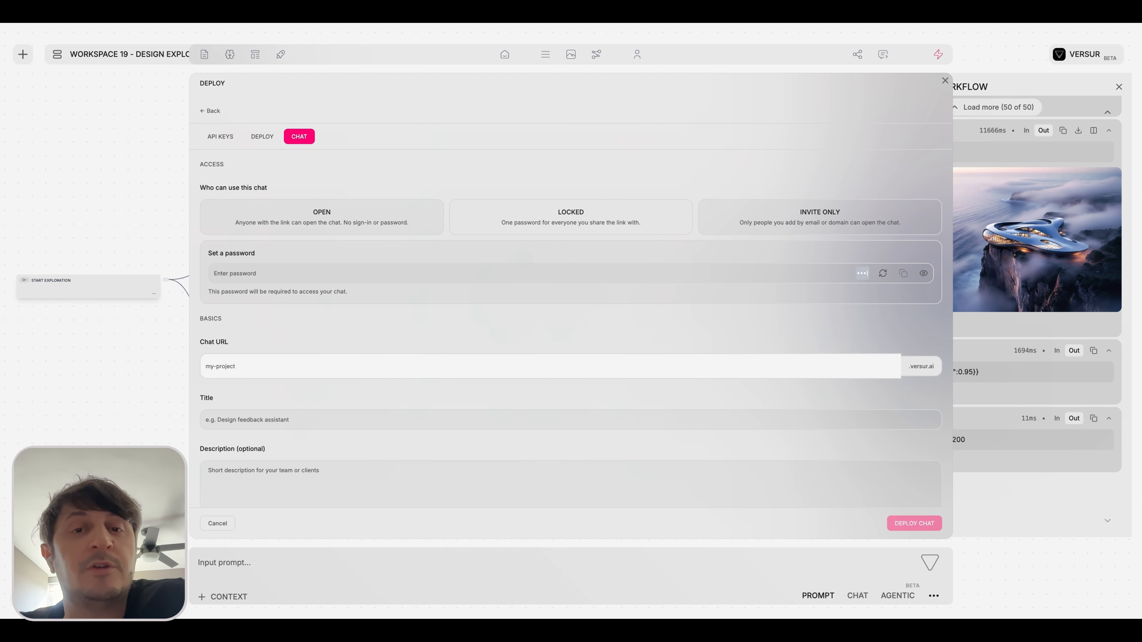
left_click(770, 228)
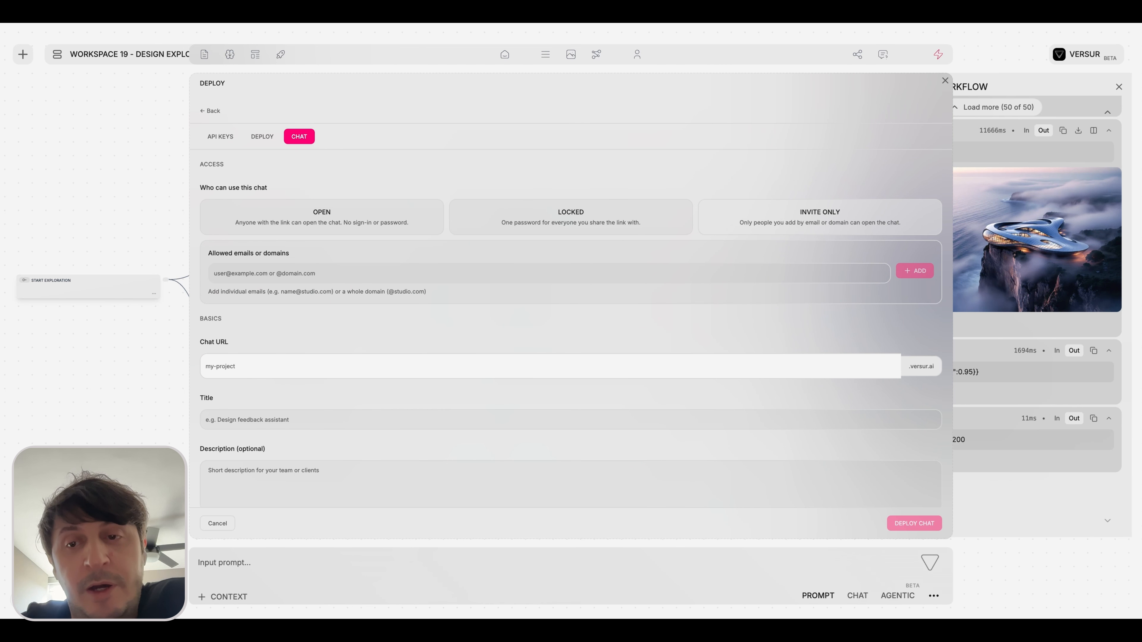
left_click(871, 279)
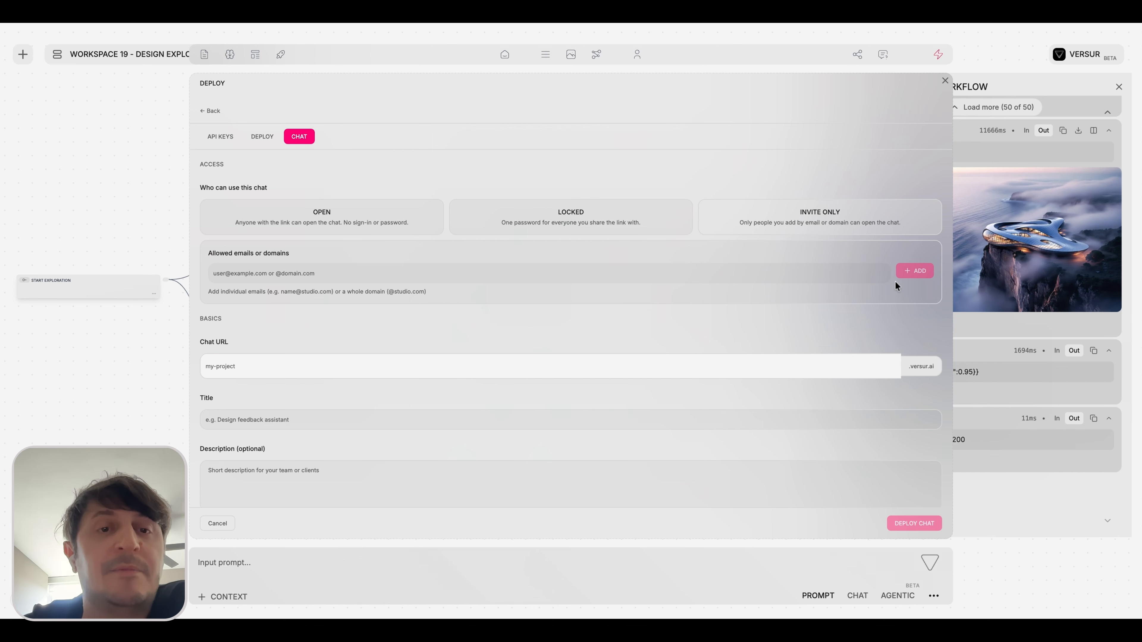
Restrict the chat to Locked access and enter a chat password.
left_click(571, 221)
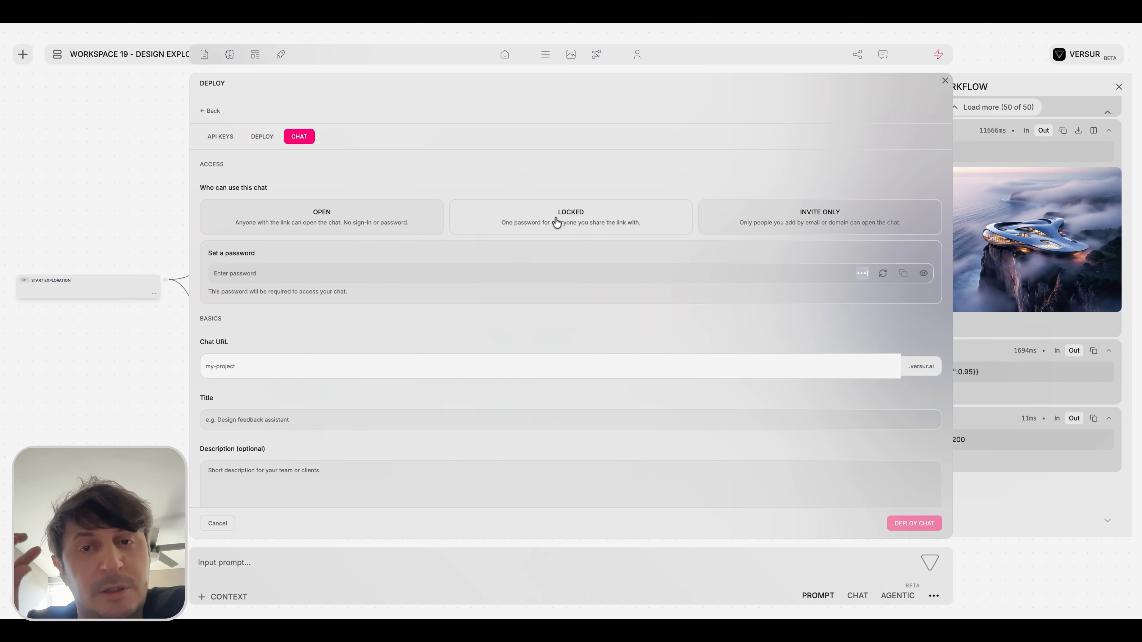
left_click(513, 271)
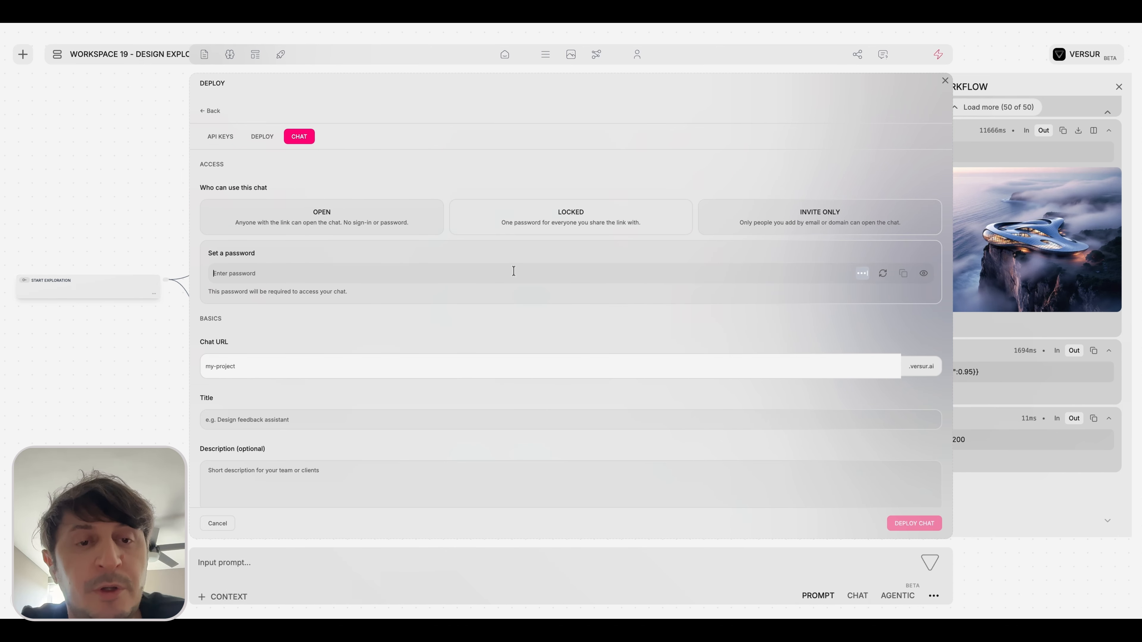
type("•••")
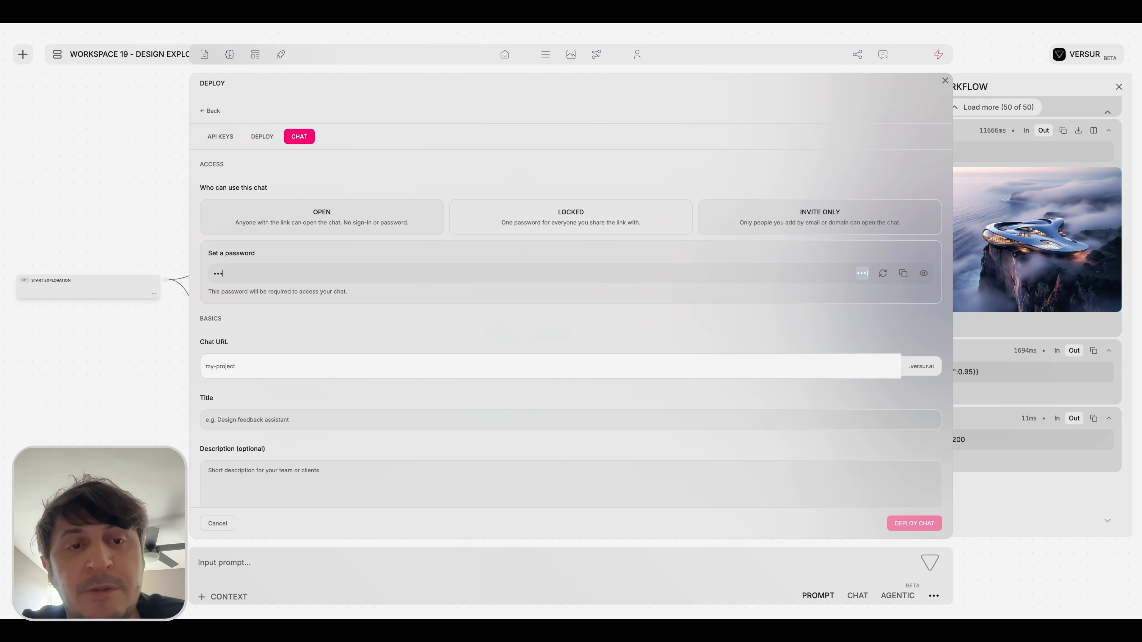
Set the chat URL to versurtutorial and the title to VersurTutorial, leaving the description empty.
left_click(300, 366)
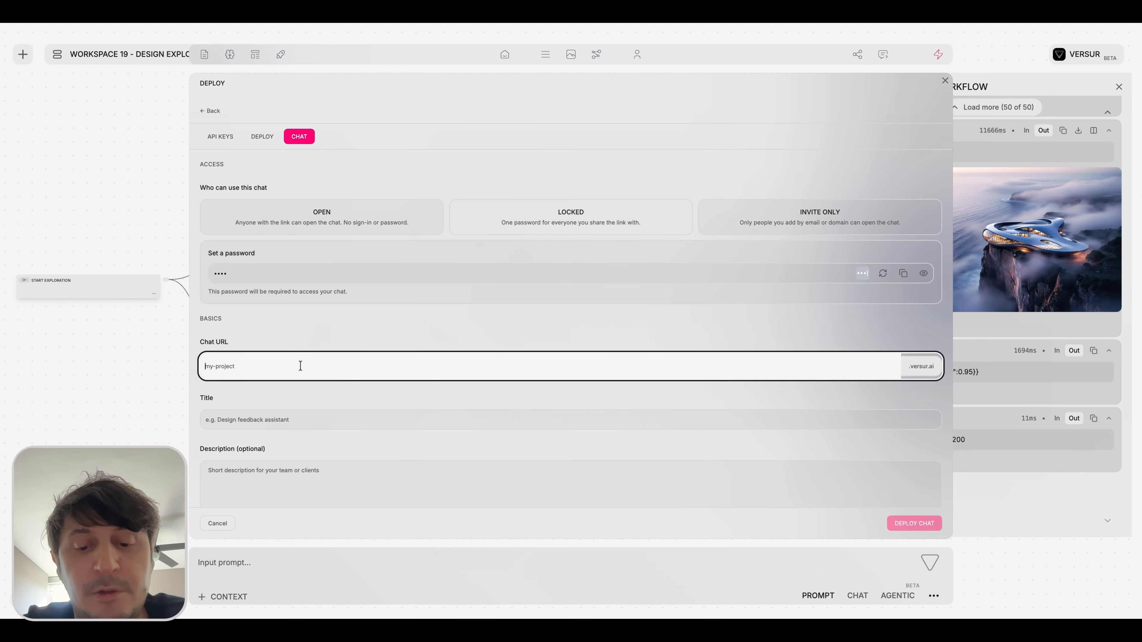
type("test")
key("BackSpace")
key("BackSpace")
key("BackSpace")
key("BackSpace")
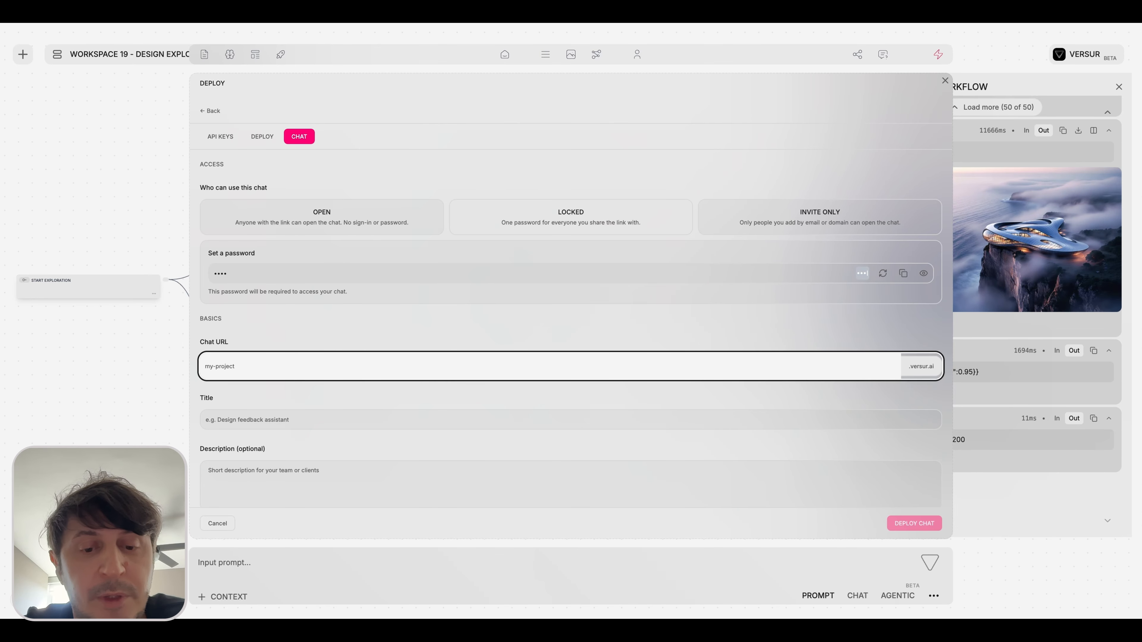
type("versur")
scroll(281, 351, "down", 3)
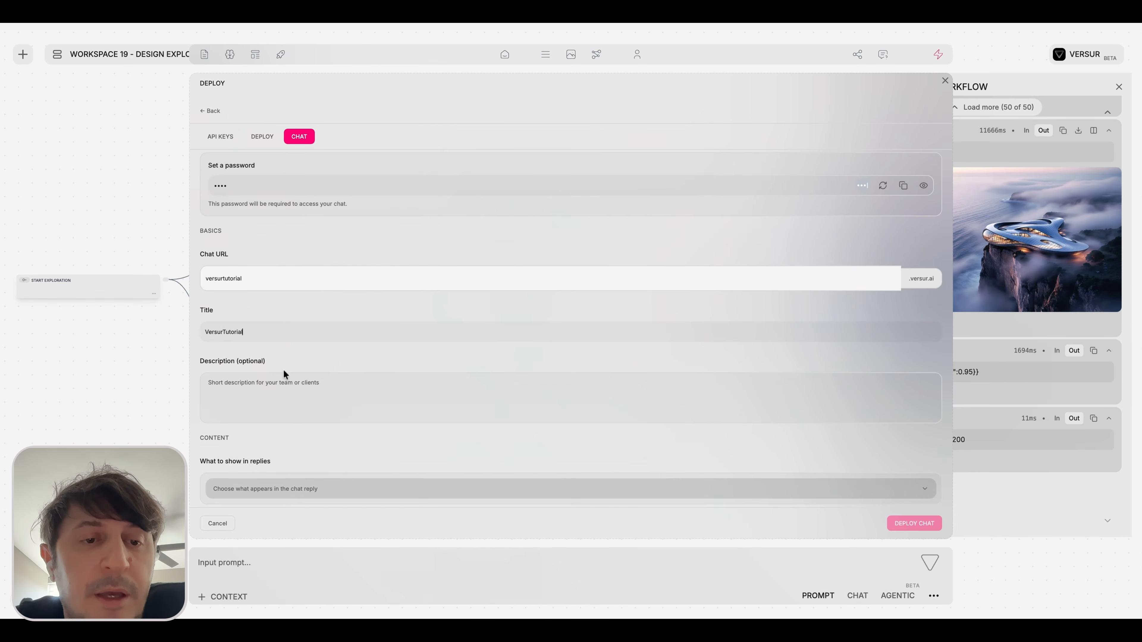
left_click(278, 330)
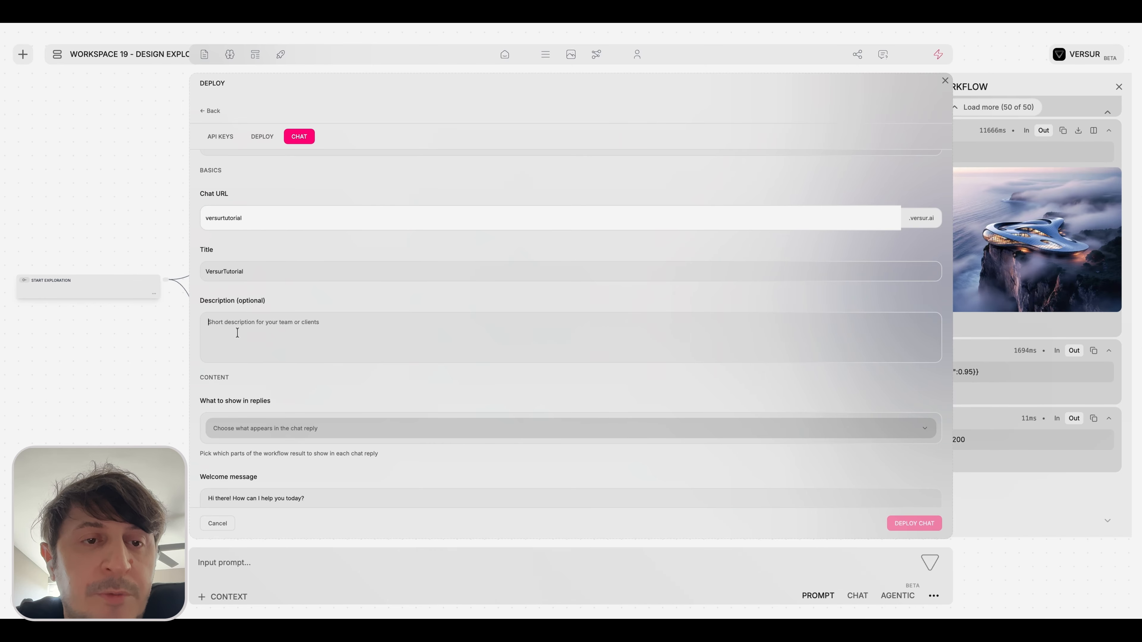
Include all of the workflow's available outputs in the chat replies.
scroll(238, 333, "down", 3)
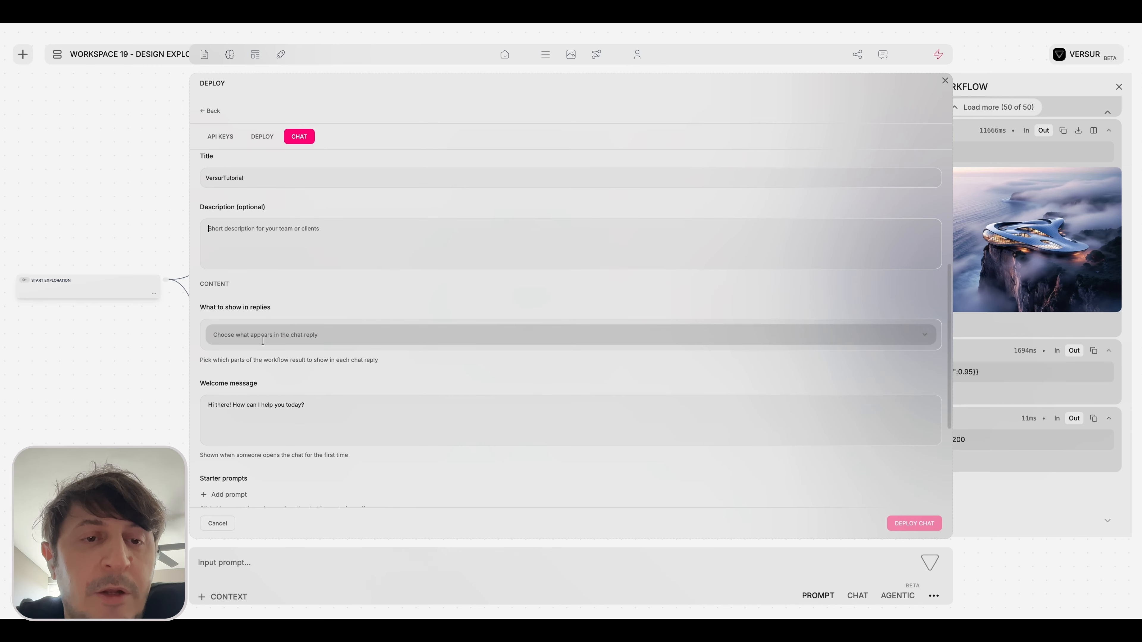
left_click(277, 338)
left_click(276, 337)
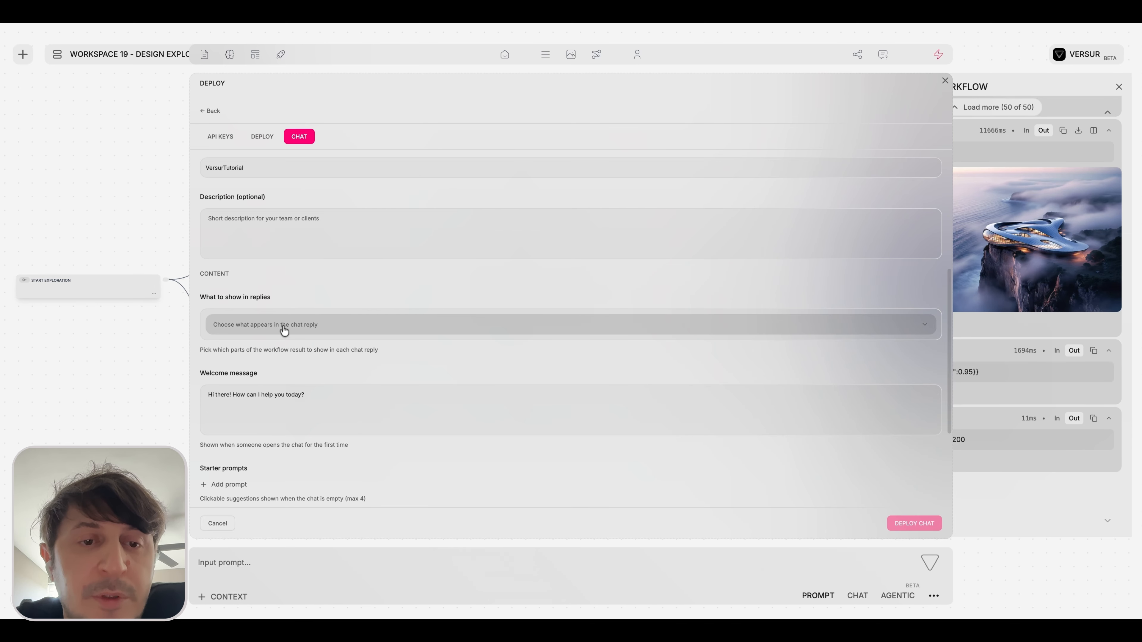
left_click(281, 327)
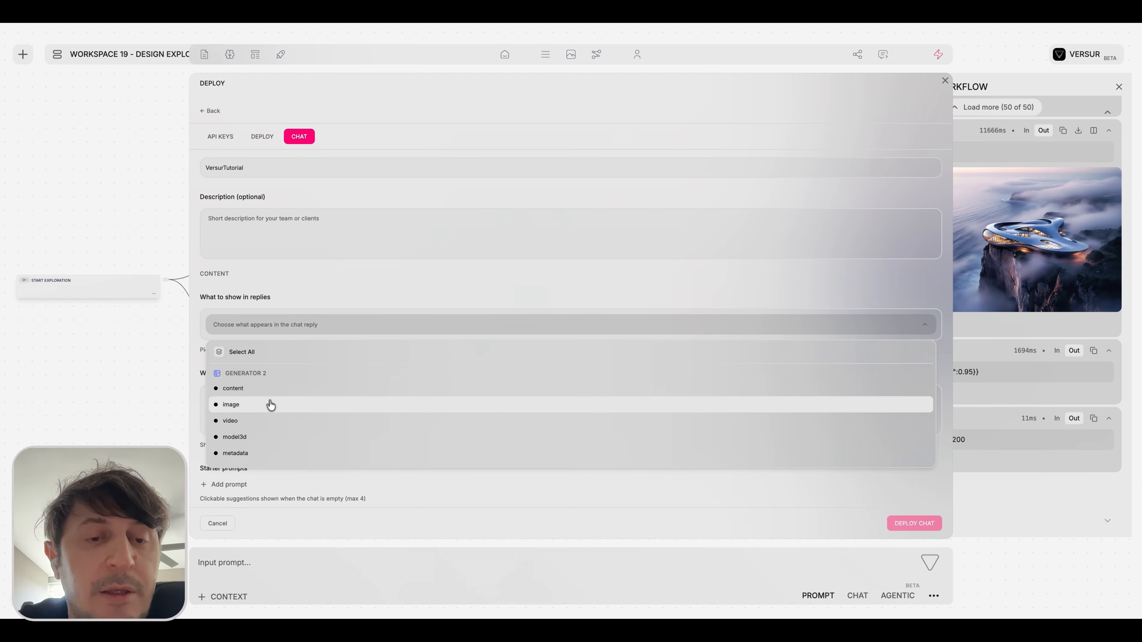
scroll(268, 403, "down", 2)
scroll(263, 390, "up", 2)
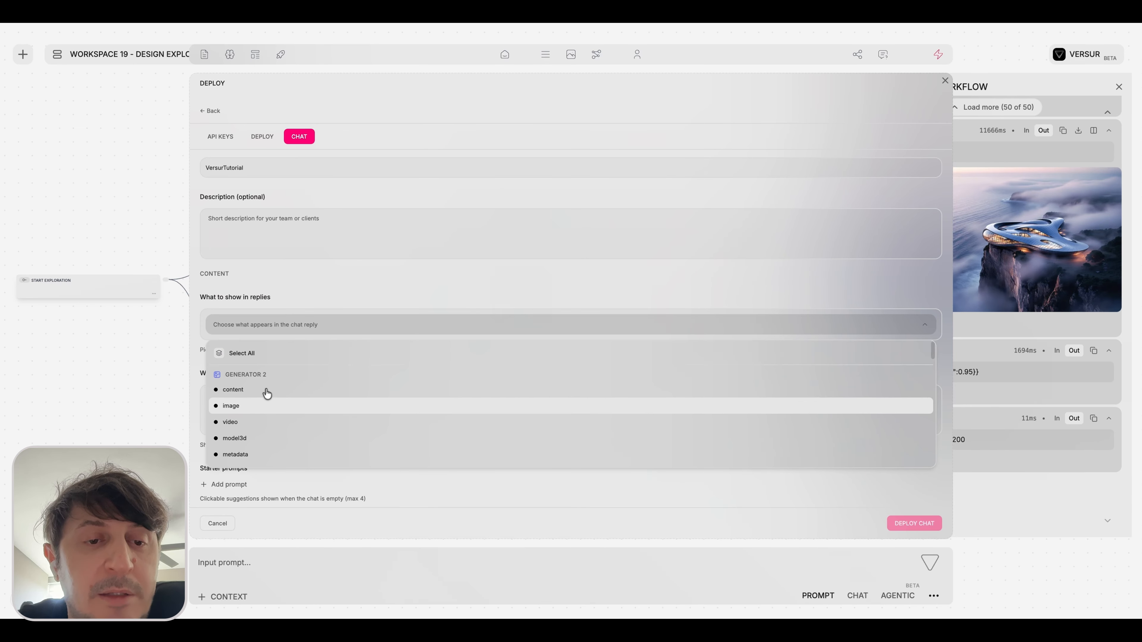
left_click(254, 352)
left_click(363, 293)
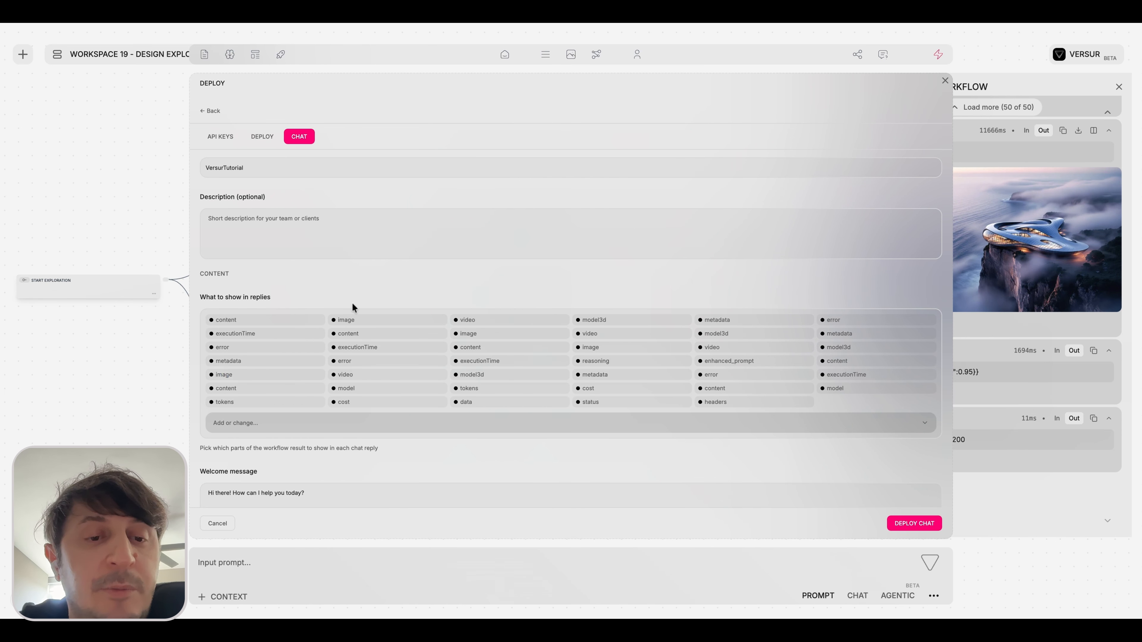
Remove all the selected workflow outputs from the content shown in the chat replies.
left_click(325, 424)
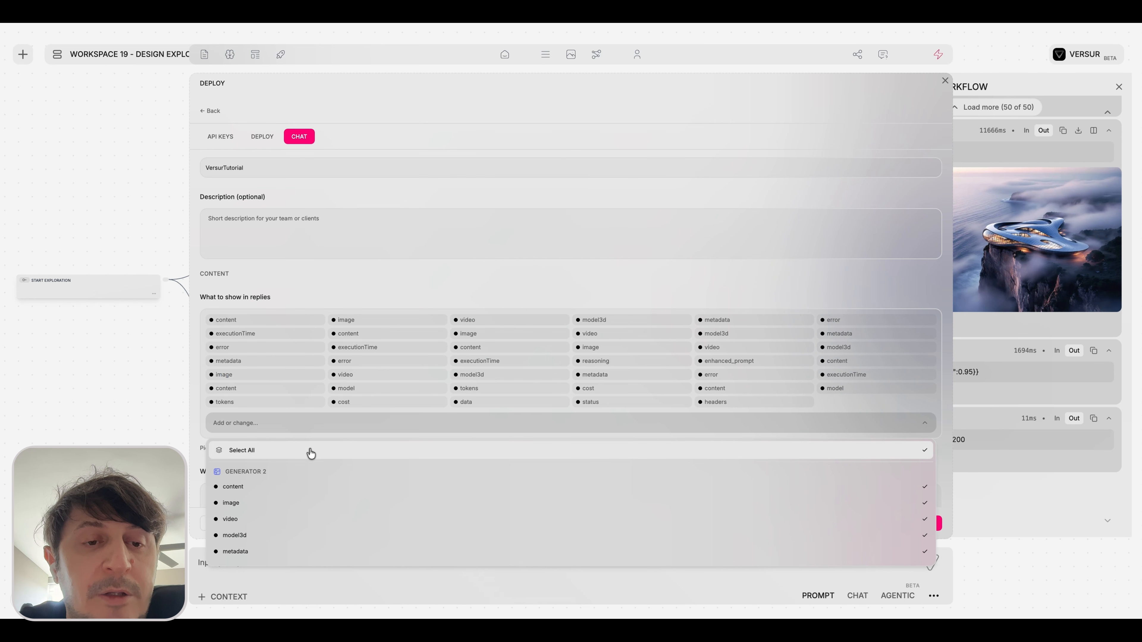
triple_click(319, 402)
left_click(319, 403)
left_click(319, 403)
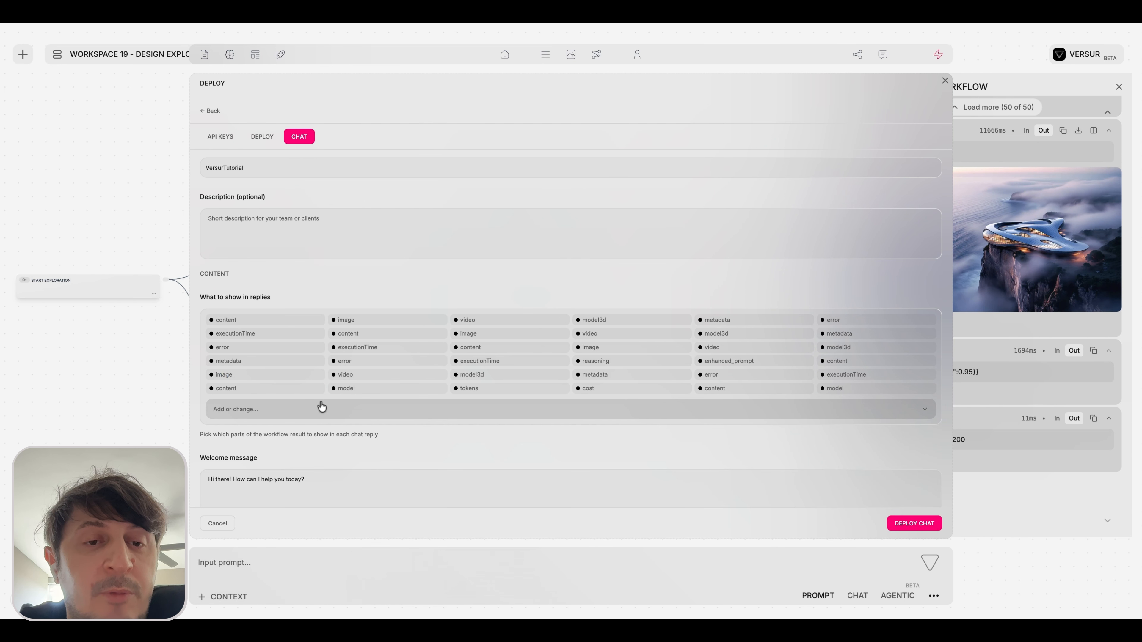
left_click(319, 321)
left_click(319, 321)
left_click(319, 321)
left_click(319, 321)
left_click(319, 321)
triple_click(319, 321)
triple_click(319, 321)
triple_click(319, 321)
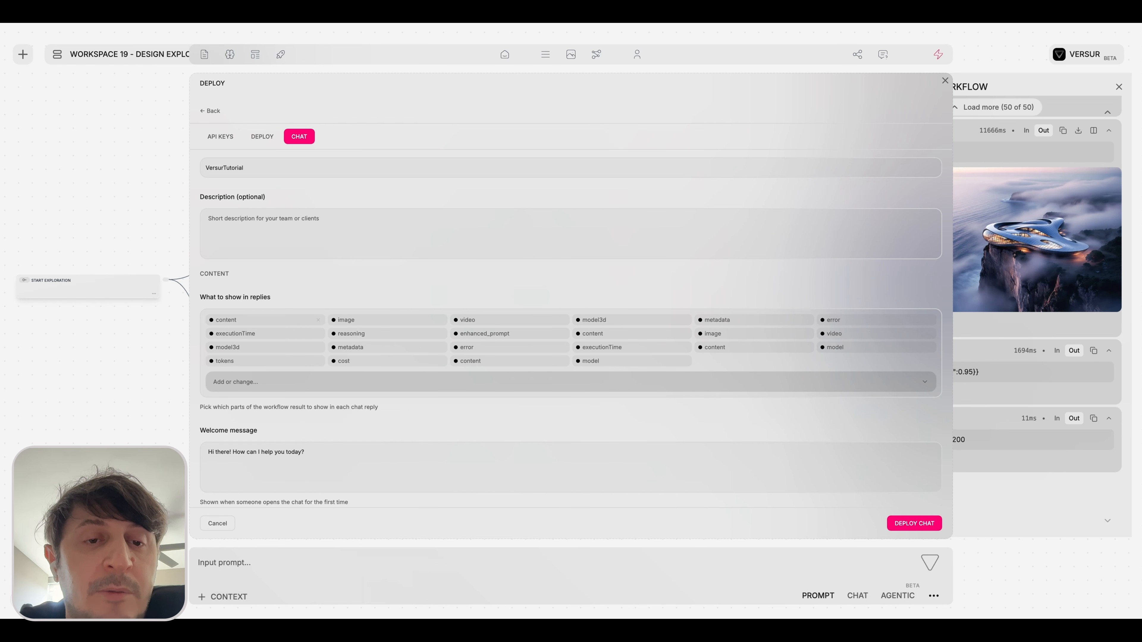
double_click(319, 321)
Choose the data field of Output 1 as the only content shown in the chat replies.
scroll(342, 405, "down", 3)
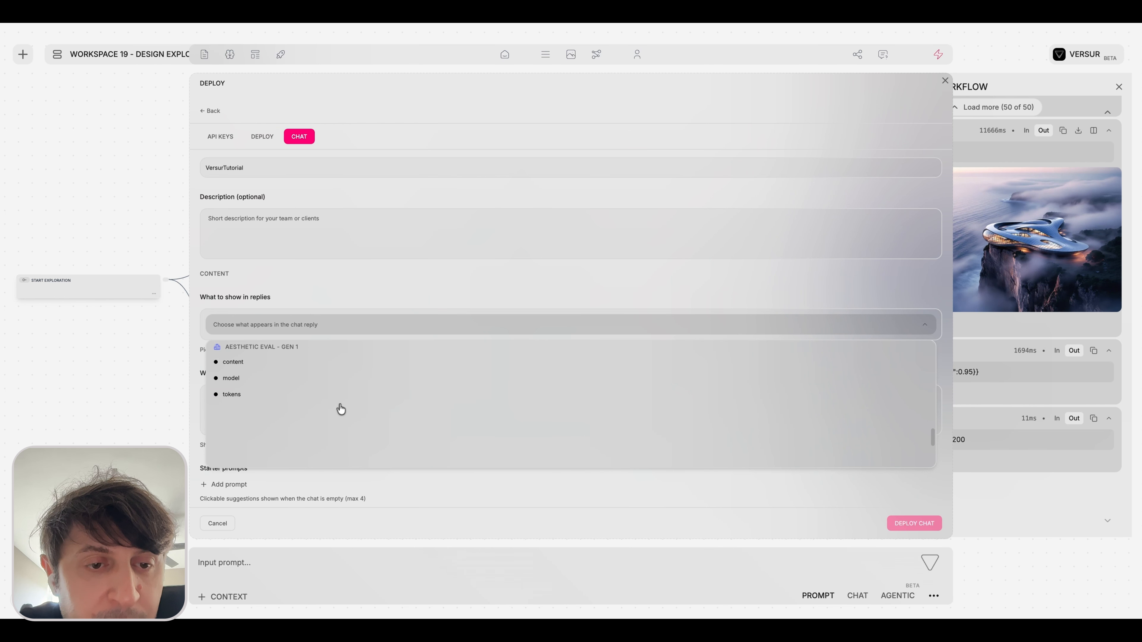
scroll(327, 419, "up", 5)
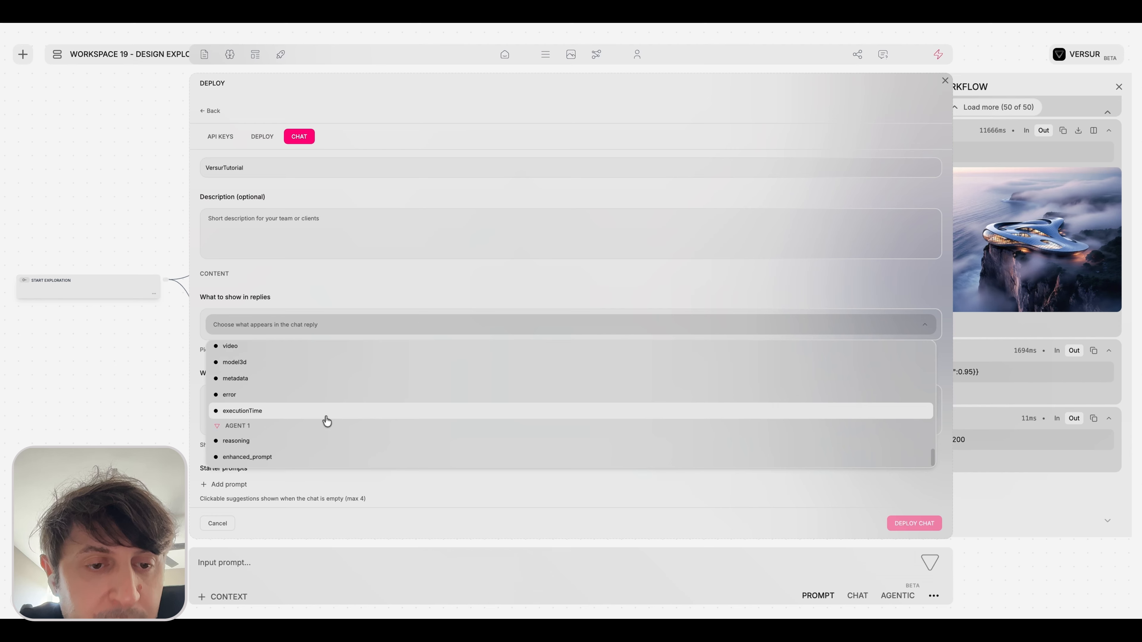
scroll(327, 421, "down", 3)
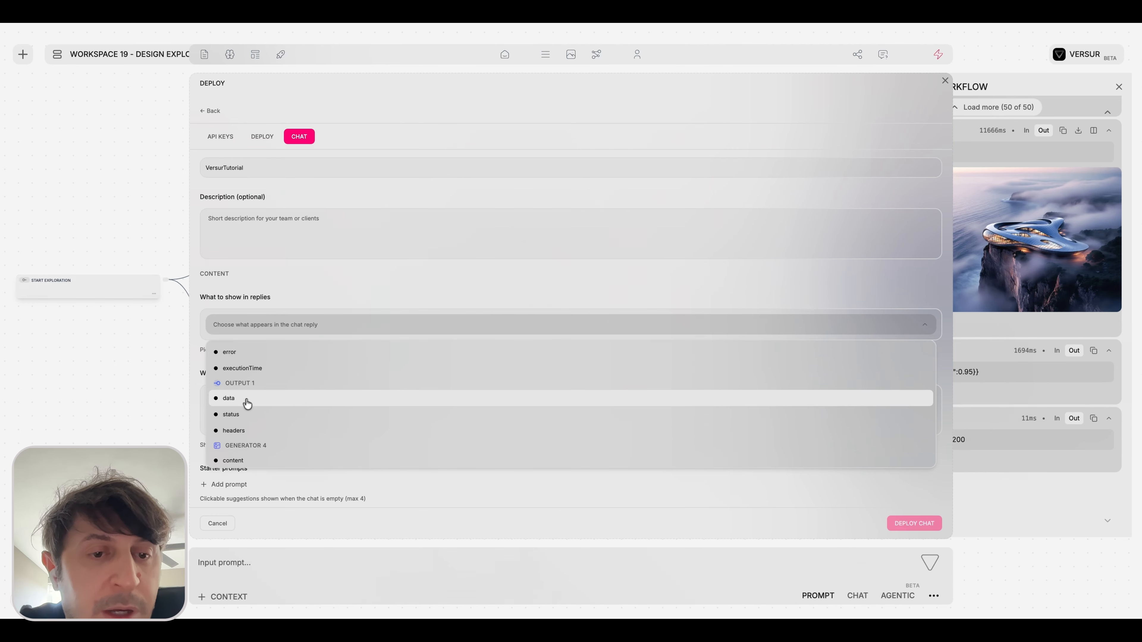
left_click(237, 404)
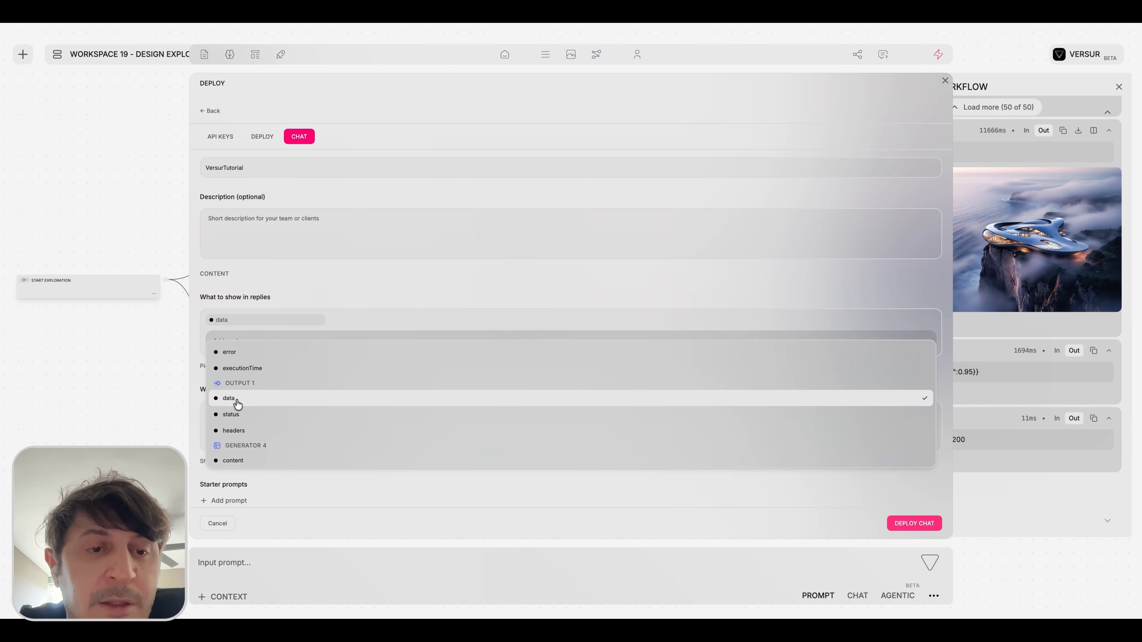
left_click(304, 285)
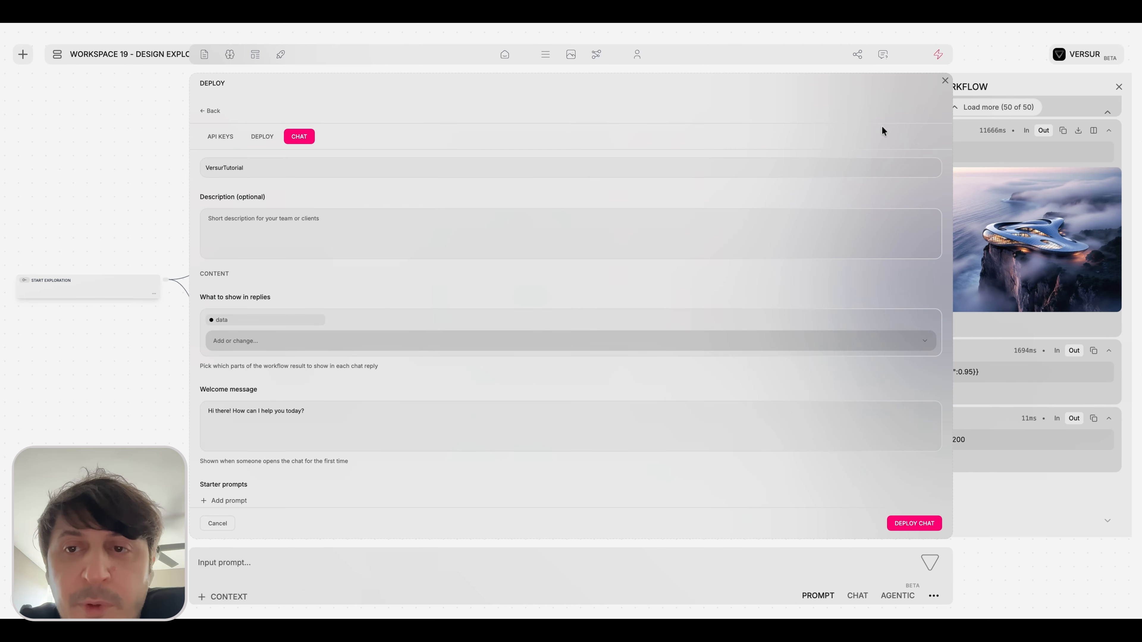
Close the deployment settings and expand Output 1's JSON in the workflow run log to examine its response data.
left_click(944, 80)
left_click(899, 455)
scroll(929, 388, "down", 3)
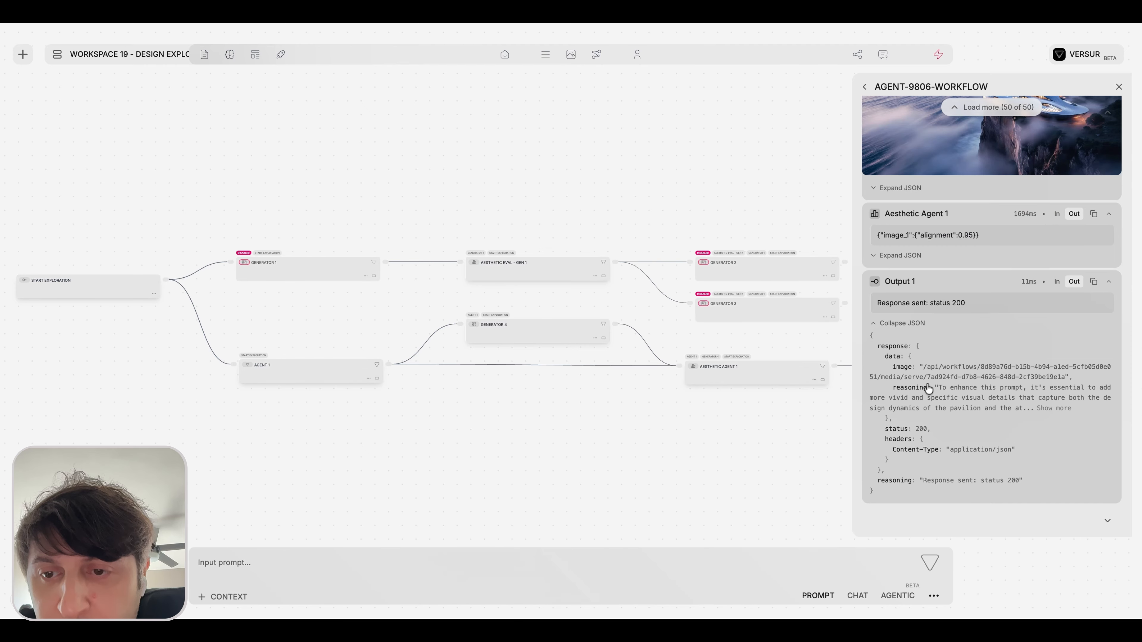
scroll(929, 388, "down", 2)
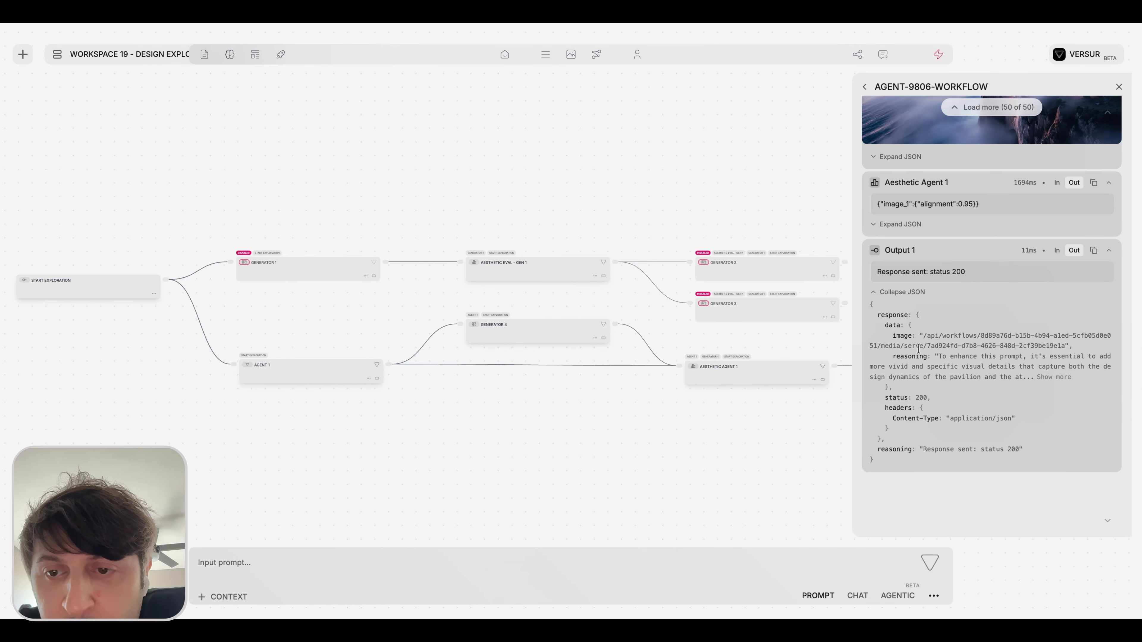
left_click_drag(892, 387, 885, 327)
Set up the external chat deployment with Locked access and a chat password, URL versur-tutorial and title Versur Tutorial.
left_click(938, 55)
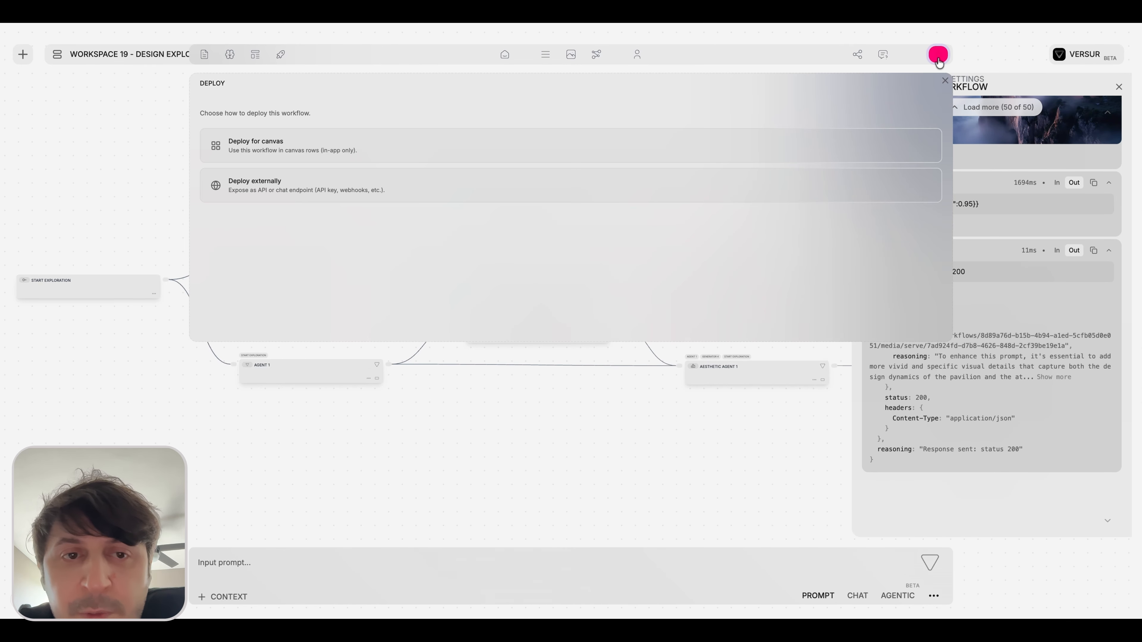
left_click(358, 176)
left_click(303, 138)
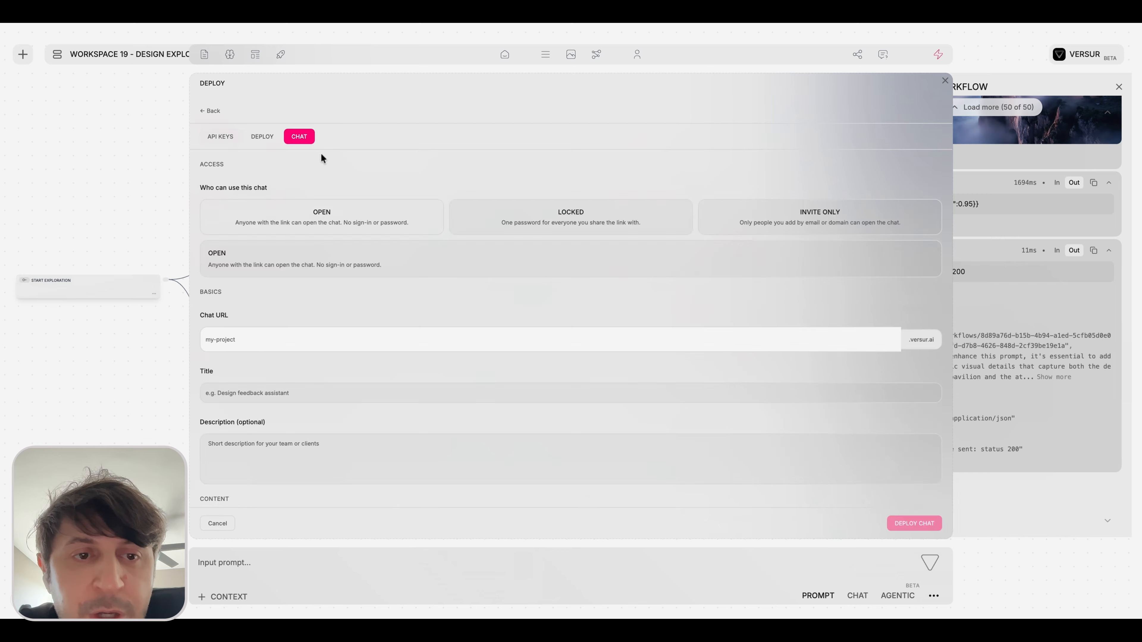
left_click(511, 226)
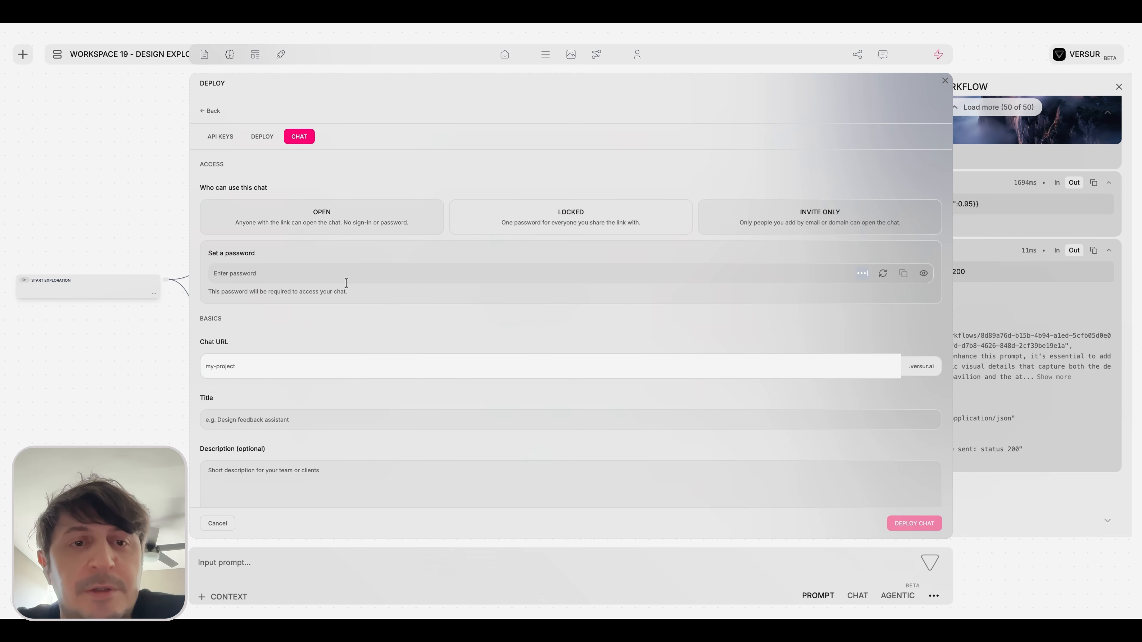
left_click(336, 275)
type("•••")
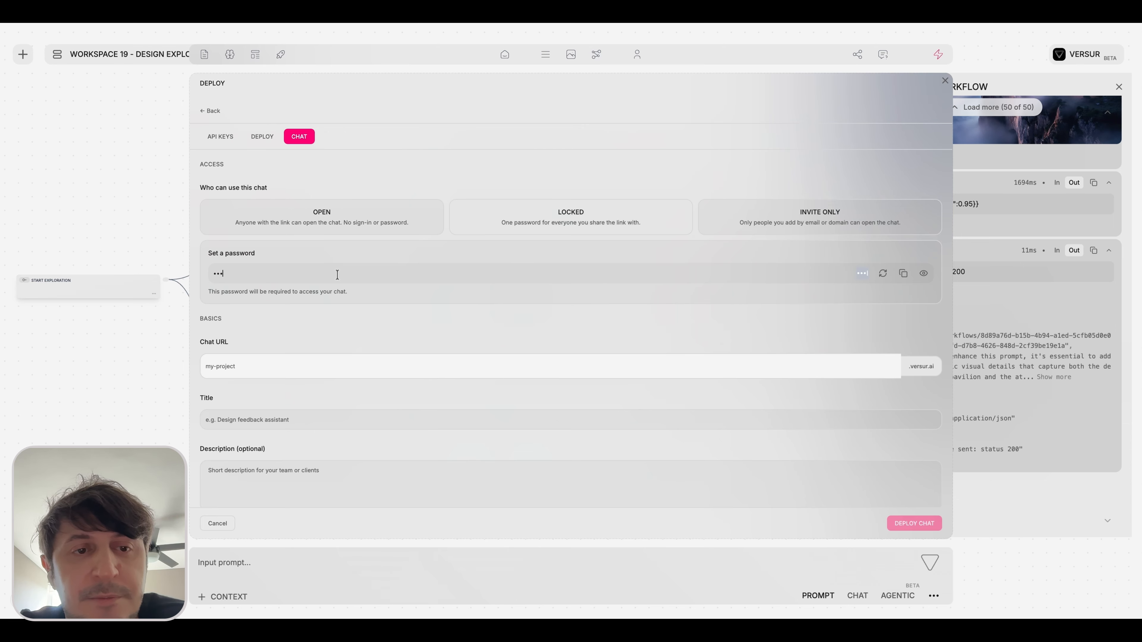
Include only the data field of Output 1 in the chat replies.
scroll(258, 403, "down", 5)
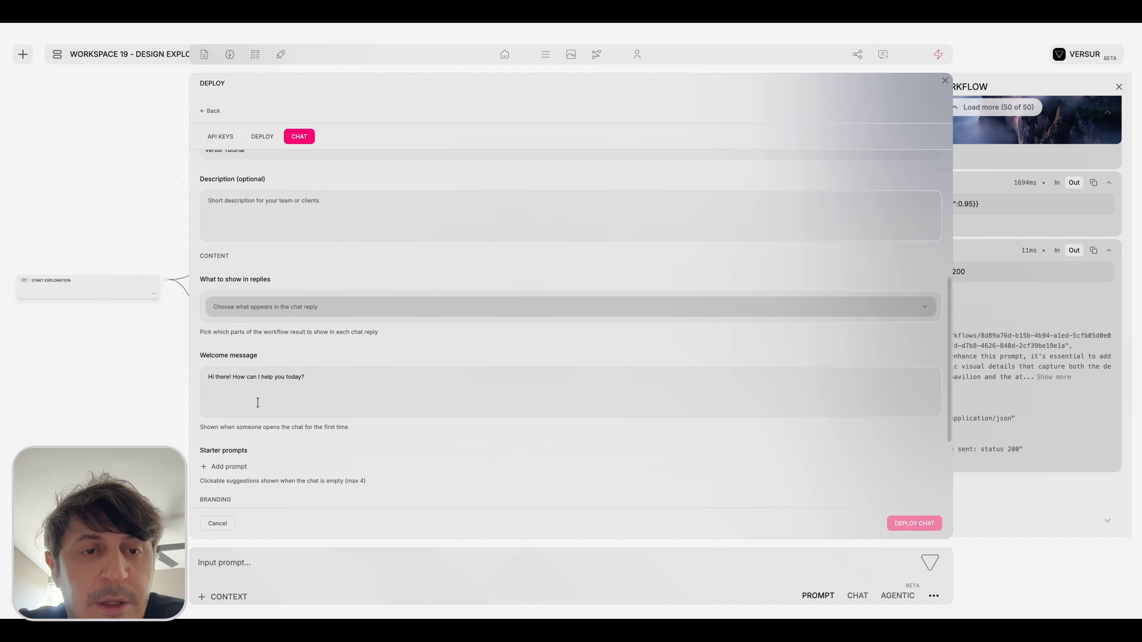
left_click(316, 311)
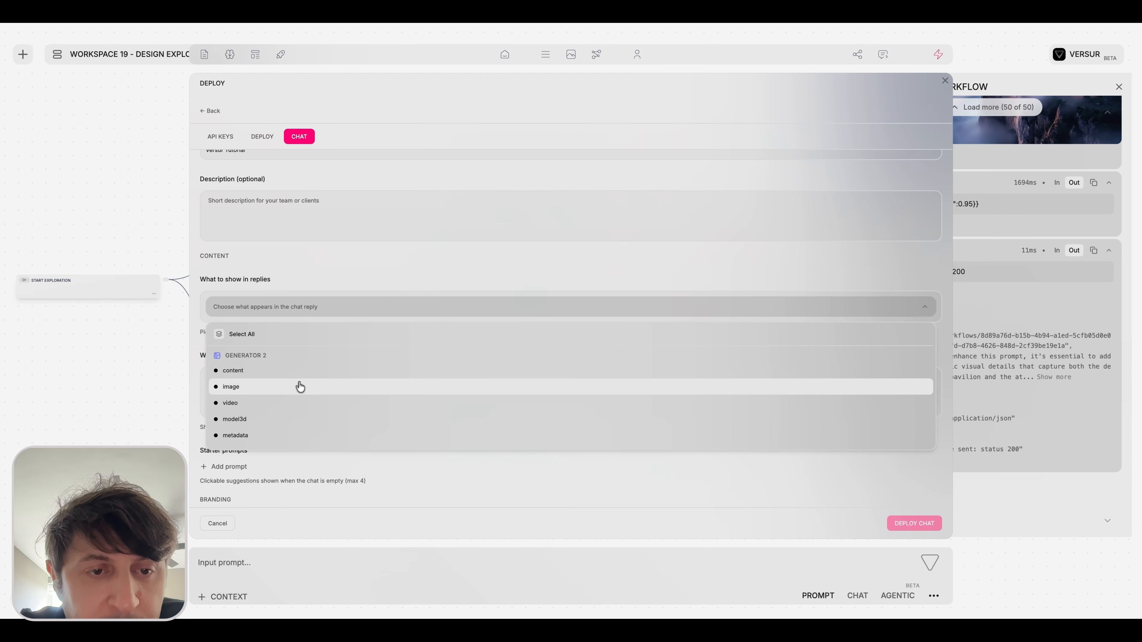
scroll(298, 388, "down", 2)
scroll(256, 396, "down", 2)
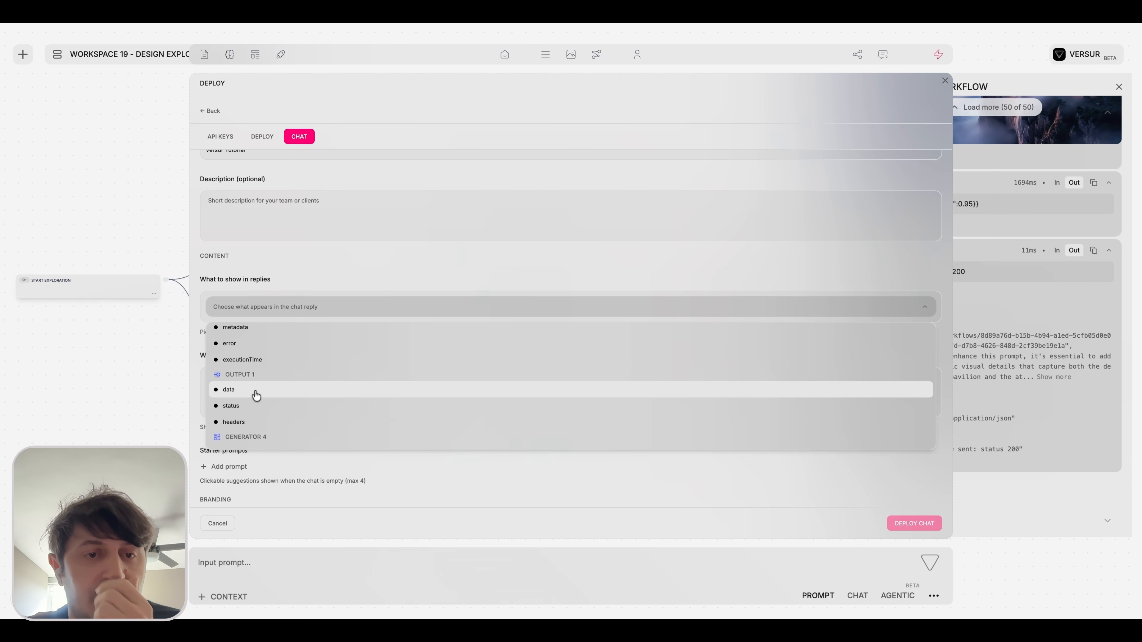
left_click(257, 395)
scroll(301, 386, "down", 3)
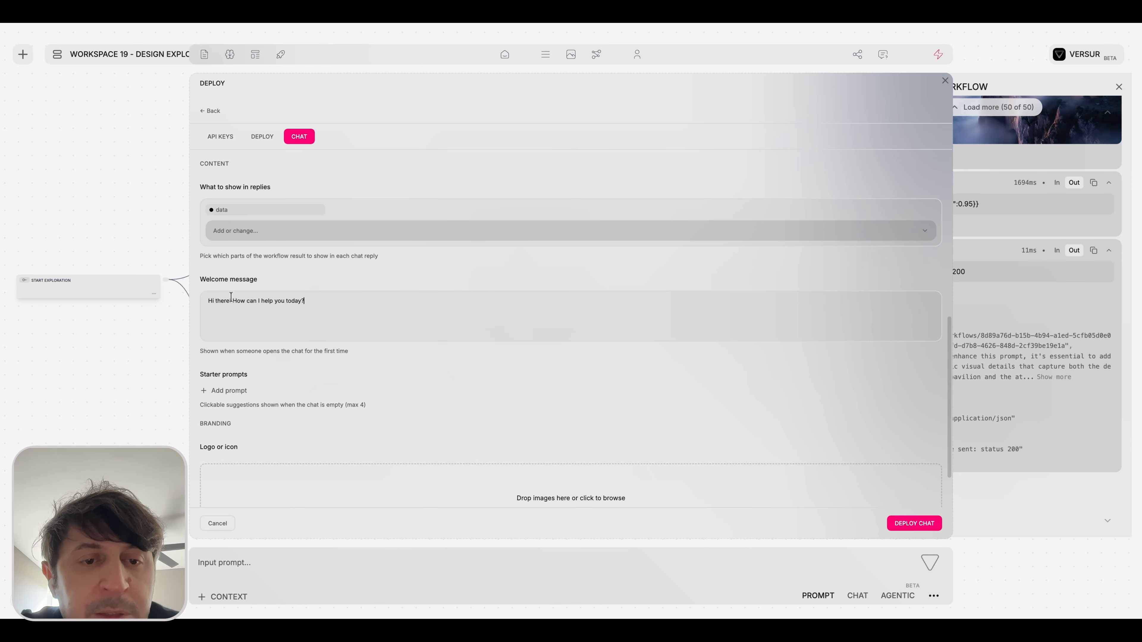
Add the copied prompt for a top-down aerial view of the cliff pavilion as a starter prompt and deploy the chat.
scroll(226, 315, "down", 1)
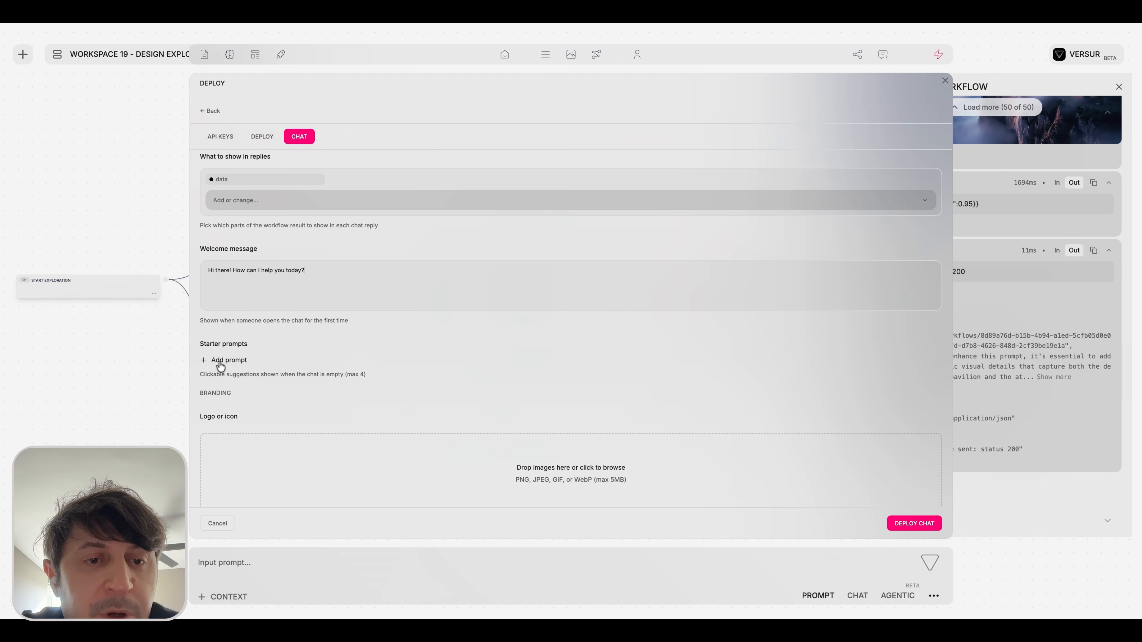
left_click(221, 361)
type("Create a top-down aerial view looking straight down on the stunning pavilion over the cliff. Emphasize the curvilinear and futuristic design with the ocean as a backdrop. Evening light with fog and haze.")
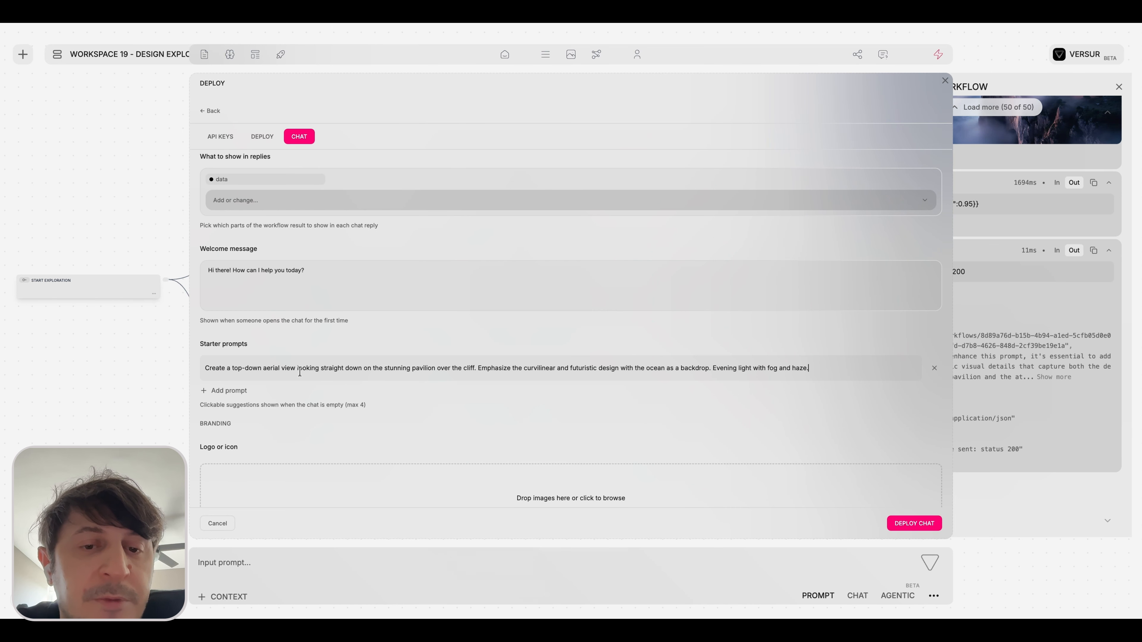
scroll(326, 377, "down", 2)
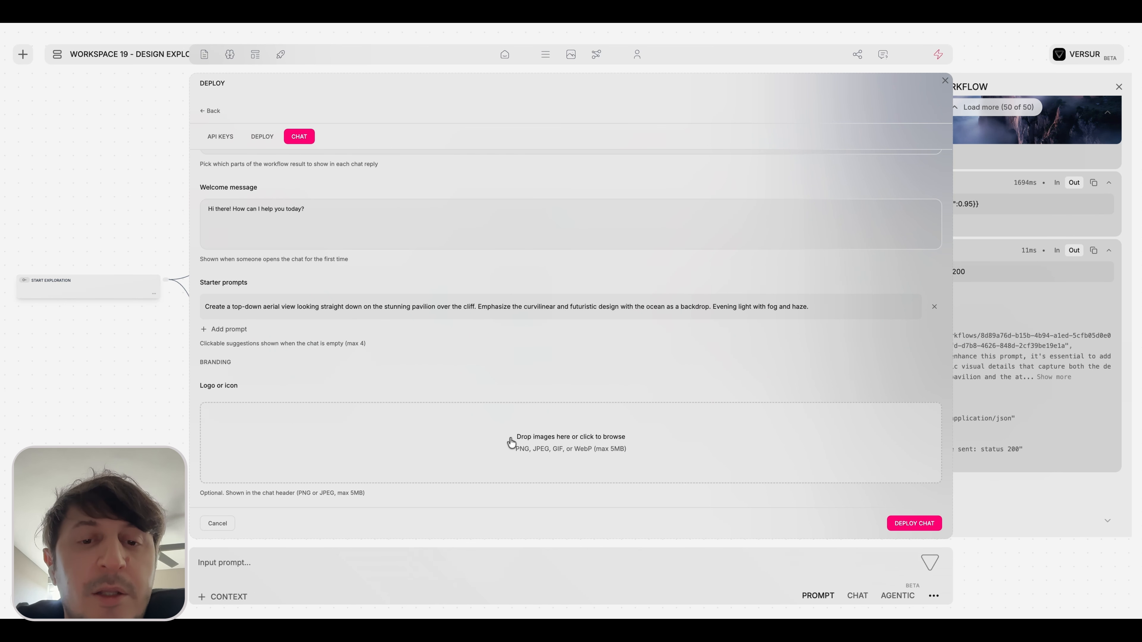
left_click(914, 526)
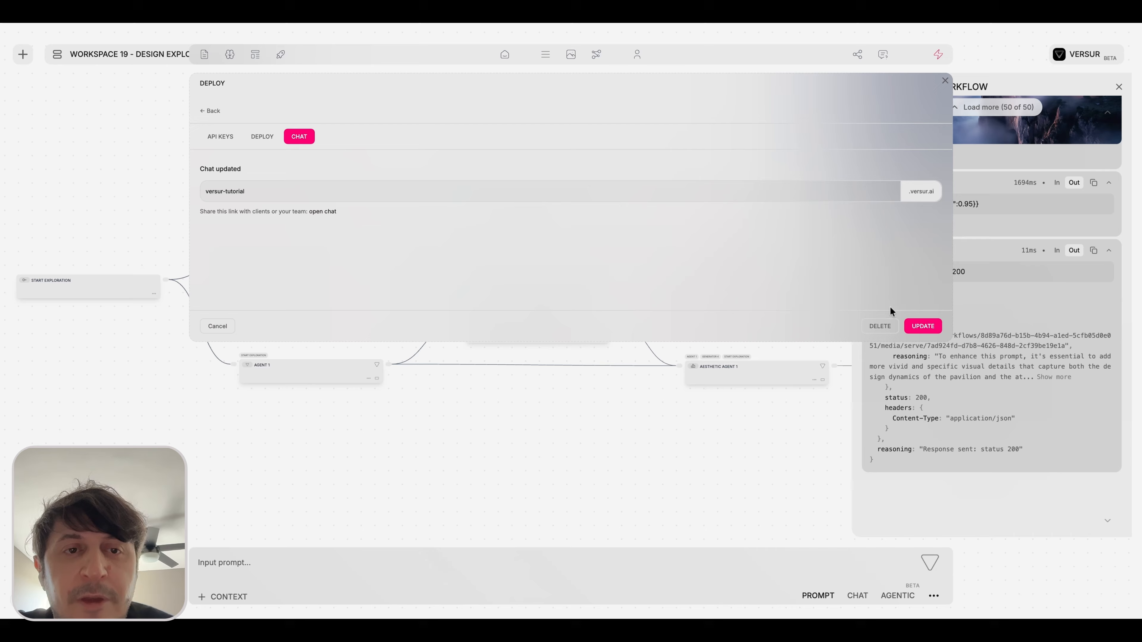
Check the workflow's external API deployment details and status, and close the deployment settings.
left_click(945, 82)
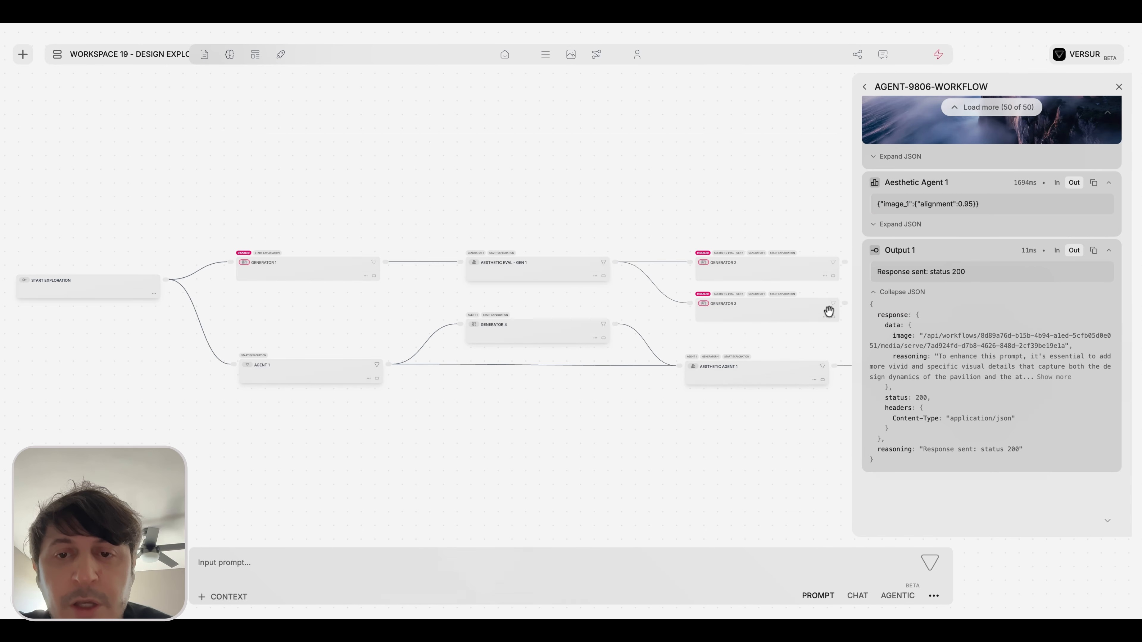
left_click(938, 54)
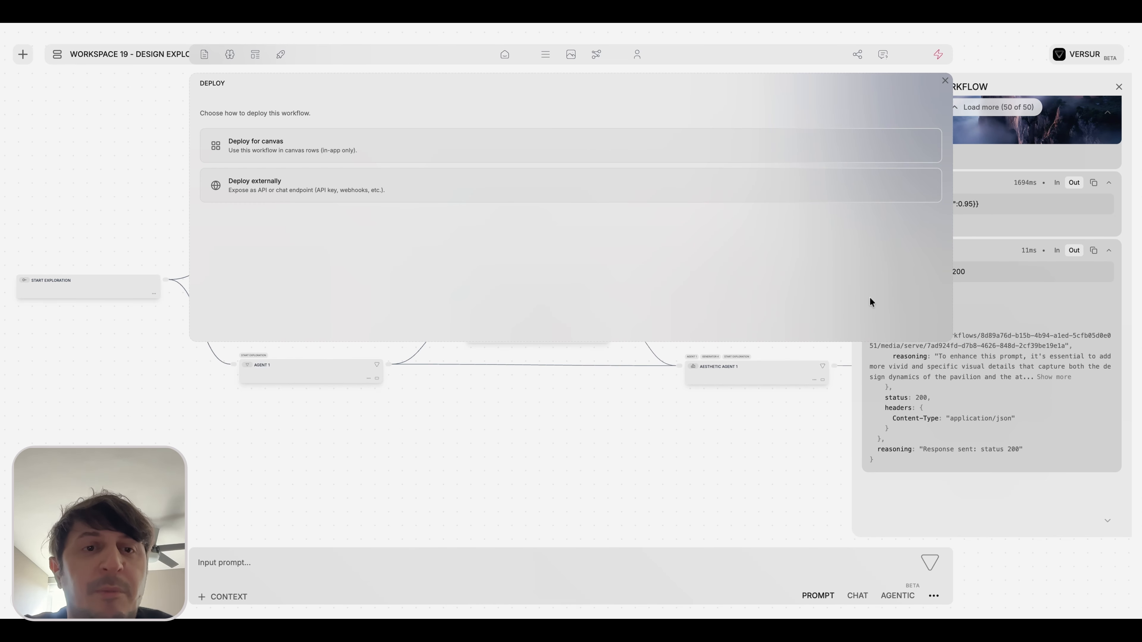
left_click(539, 188)
left_click(272, 140)
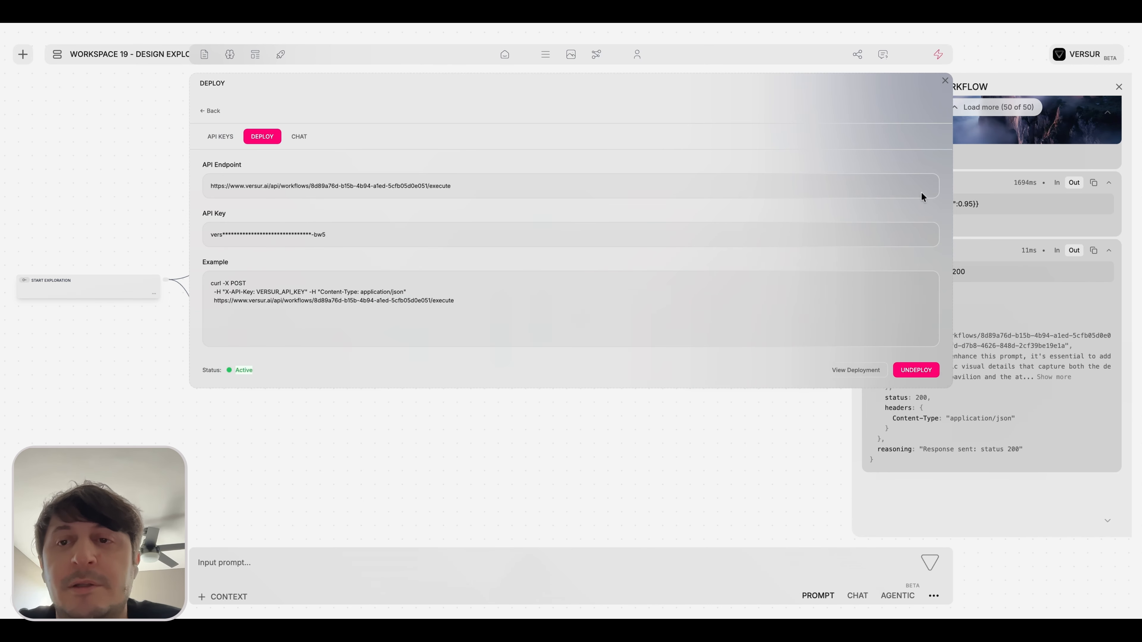
left_click(945, 81)
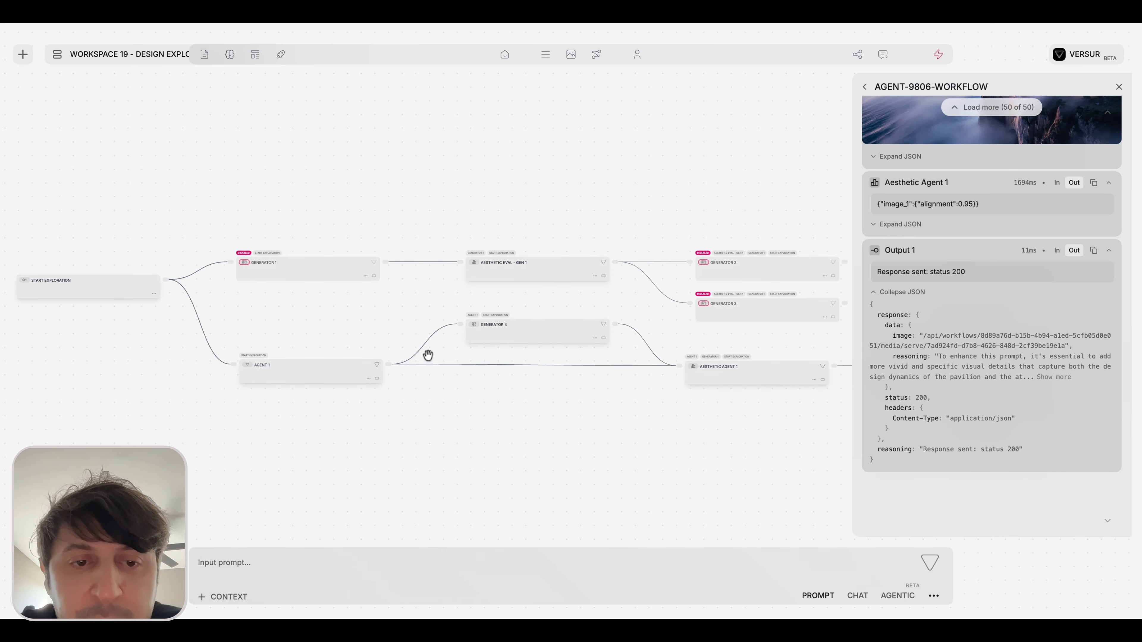
Remove the direct connection from Agent 1 to Aesthetic Agent 1 and add a Condition node fed by Agent 1.
scroll(382, 377, "up", 5)
left_click(460, 355)
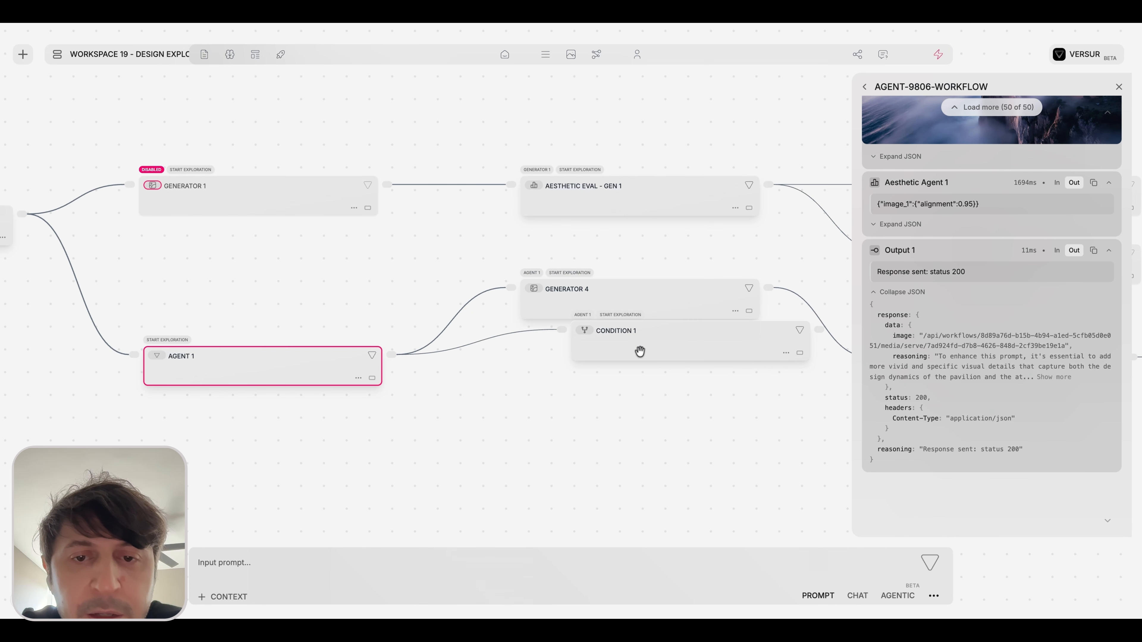
left_click_drag(639, 352, 598, 424)
left_click_drag(836, 247, 601, 234)
scroll(719, 190, "down", 5)
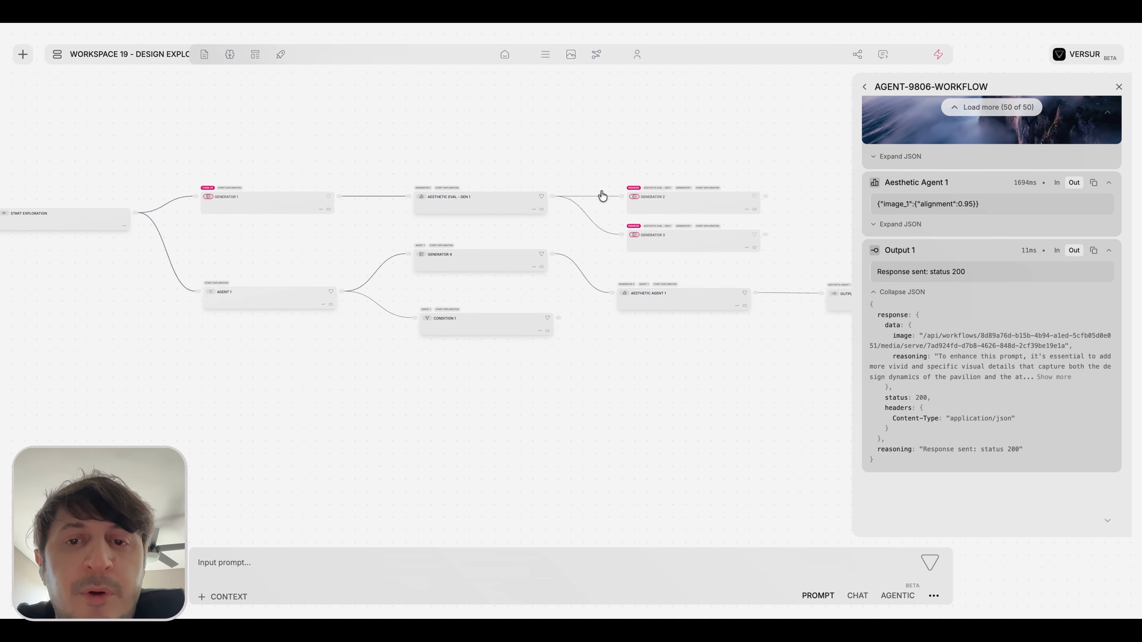
Check the external API deployment's status and redeploy option for the edited workflow, and close the settings.
left_click(937, 54)
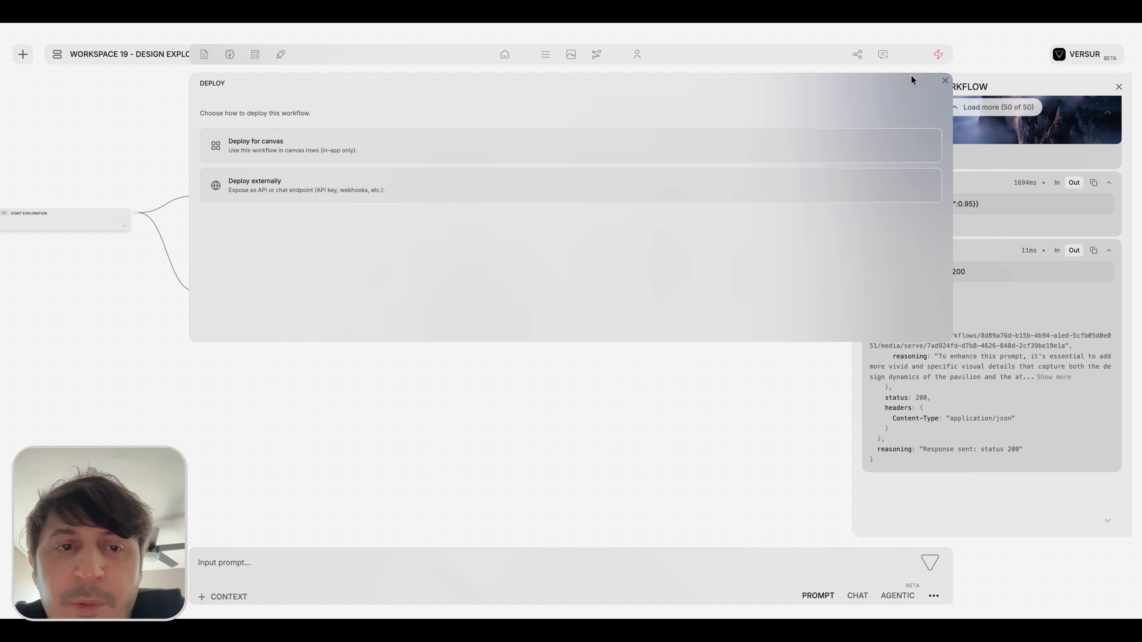
left_click(390, 188)
left_click(263, 140)
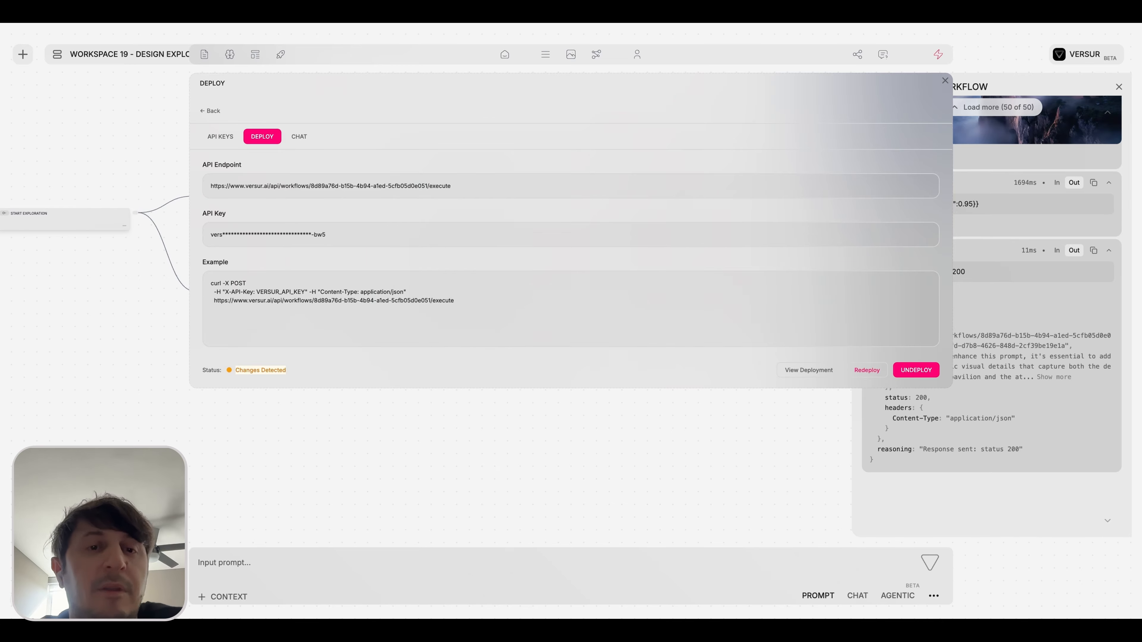
left_click(945, 81)
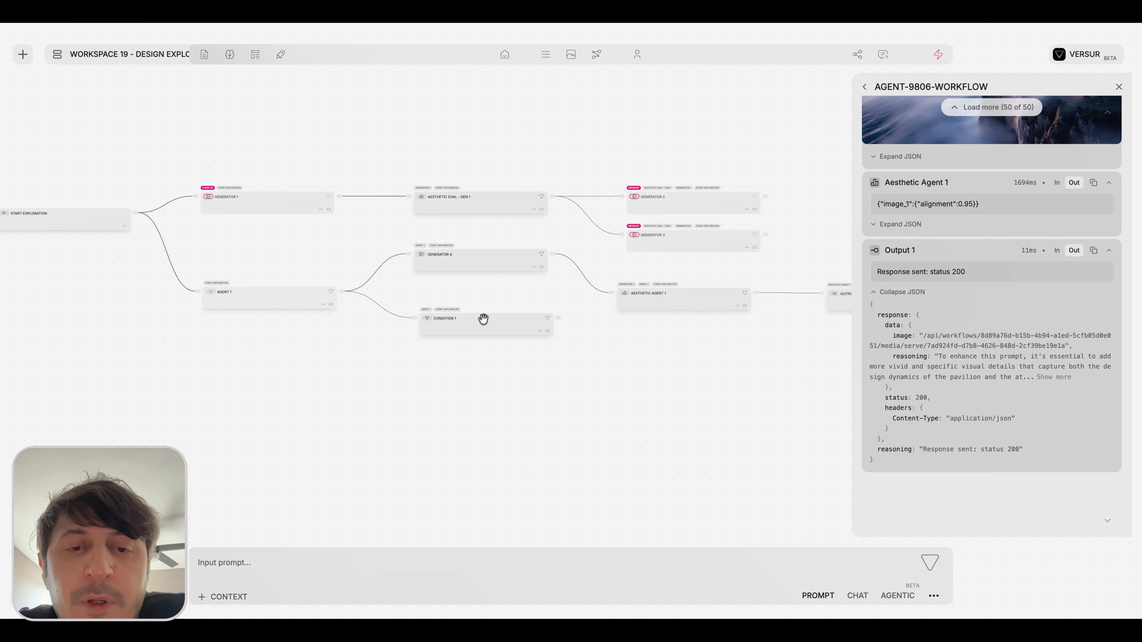
Review the deployed workflow's status and available actions in the deployments overview, and close it.
scroll(483, 320, "up", 2)
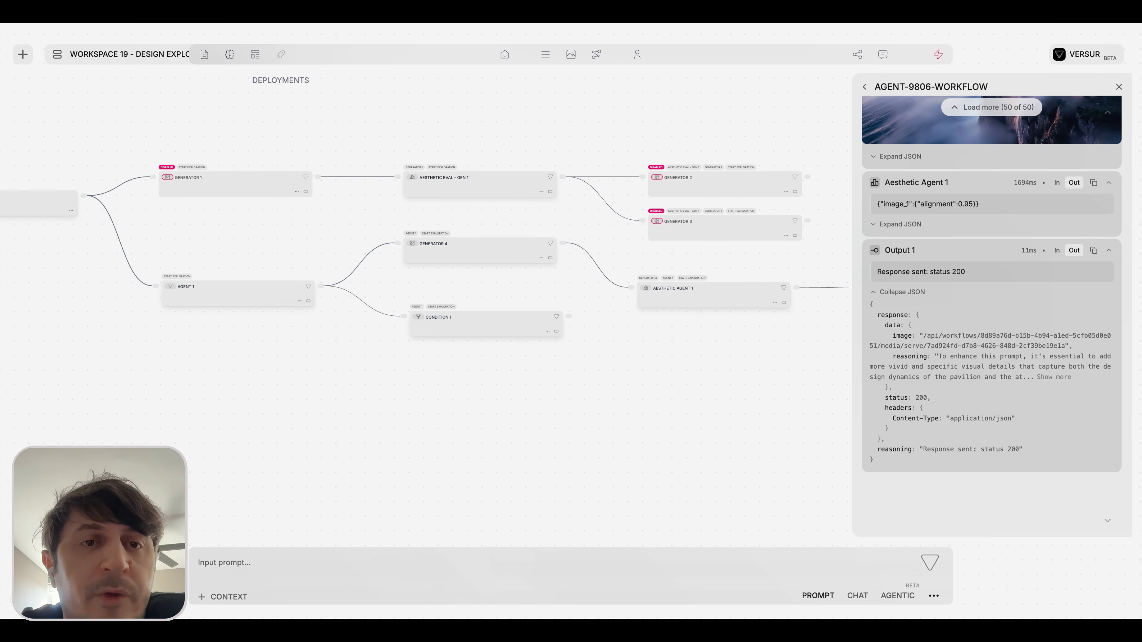
left_click(280, 54)
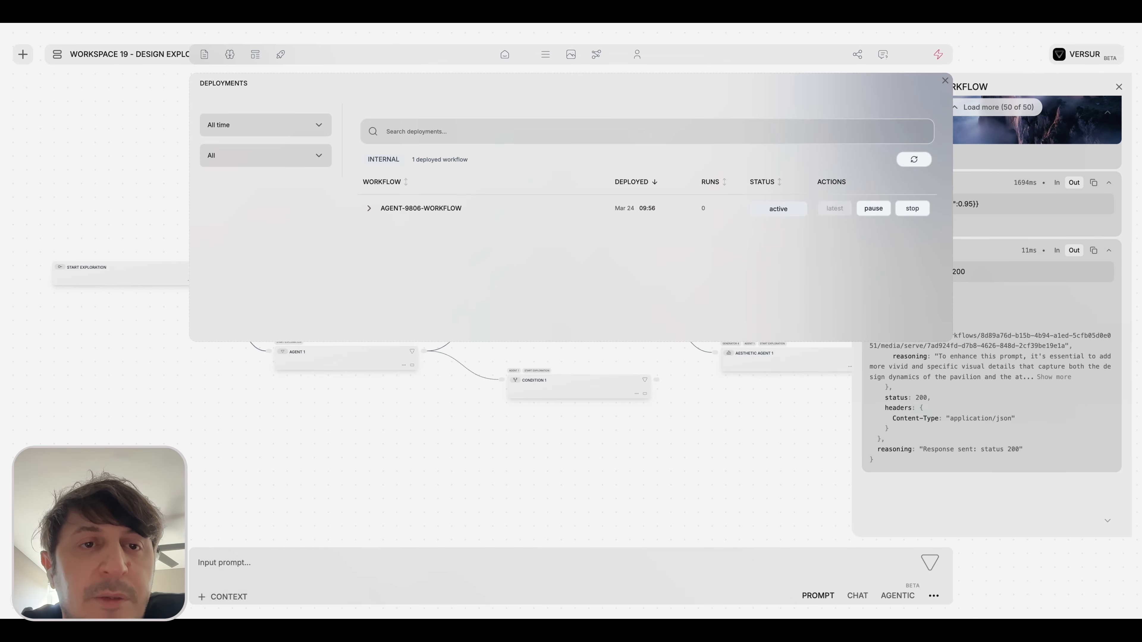
left_click(945, 81)
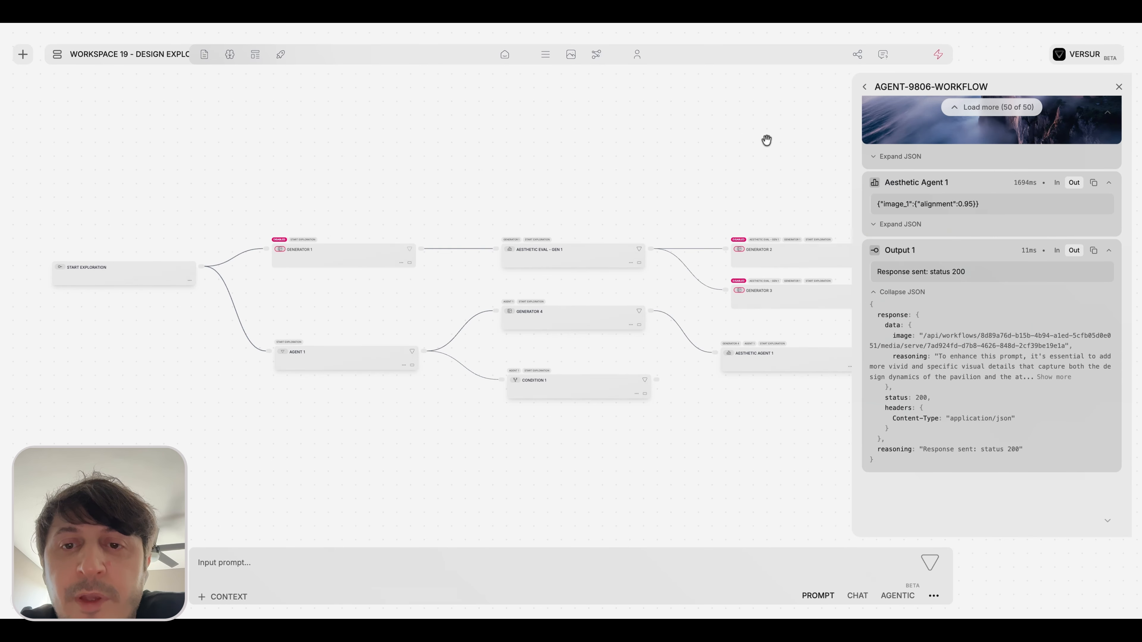
Examine AGENT-9806-WORKFLOW's deployment marker in the workspace's workflow list and reopen the deployments overview.
left_click(57, 55)
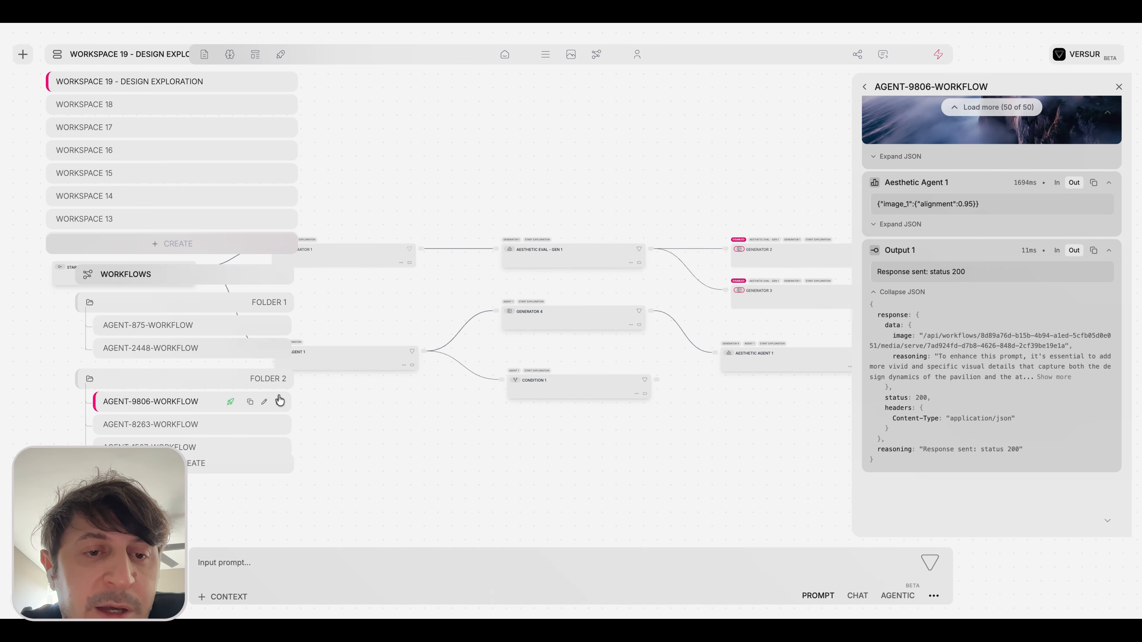
scroll(234, 415, "down", 2)
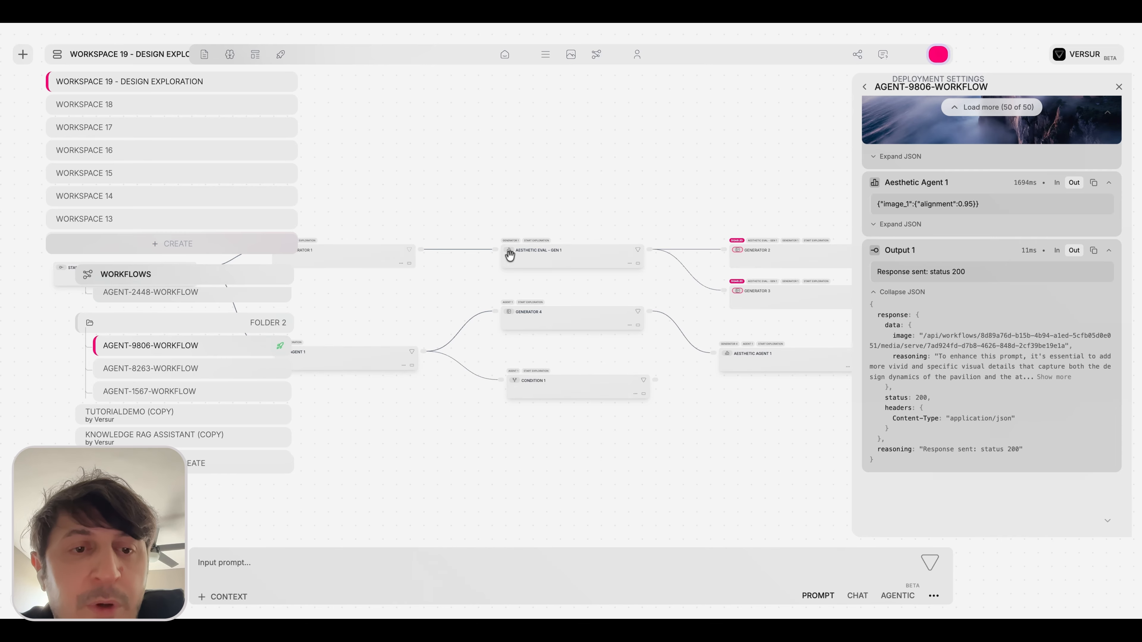
mouse_move(229, 354)
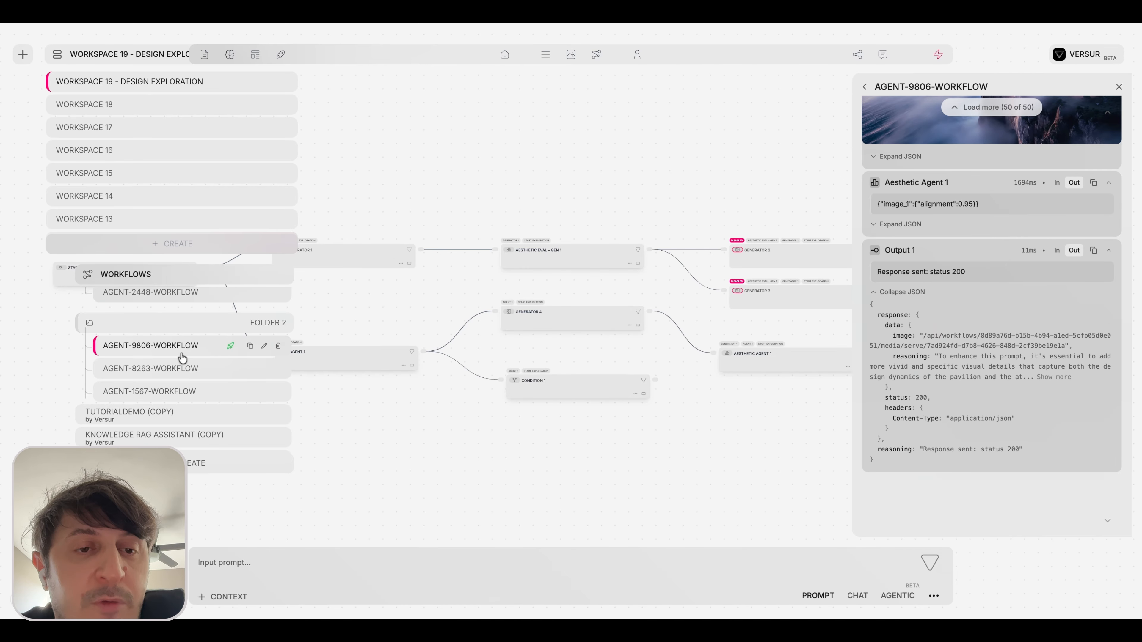
left_click(281, 54)
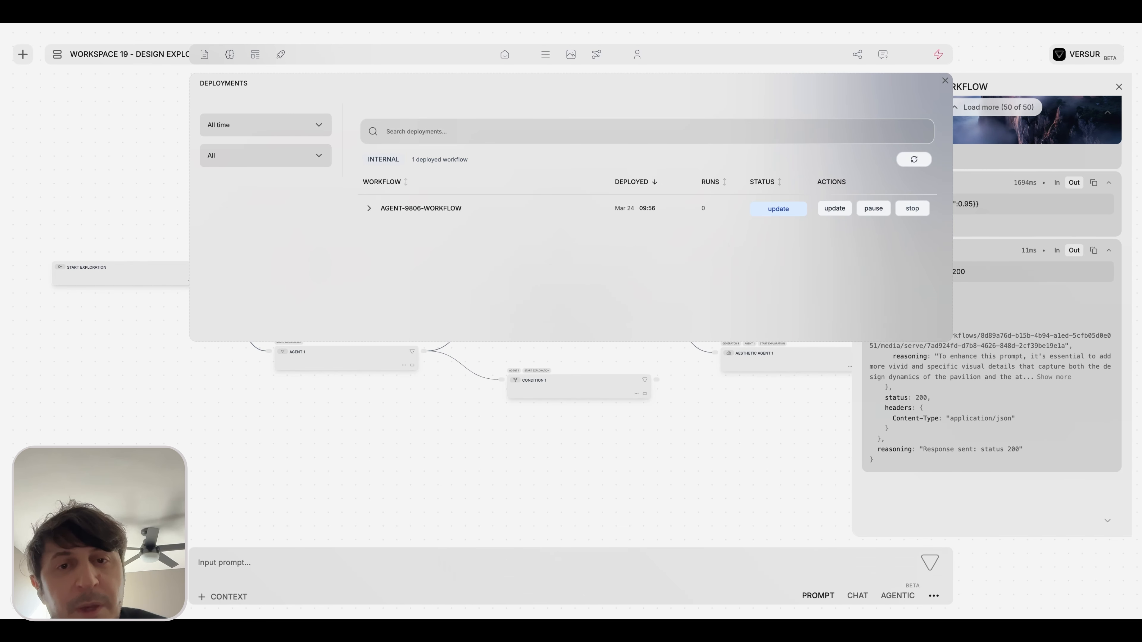
Inspect the deployment entry of AGENT-9806-WORKFLOW for its deployed-state option, and close the deployments overview.
left_click(369, 207)
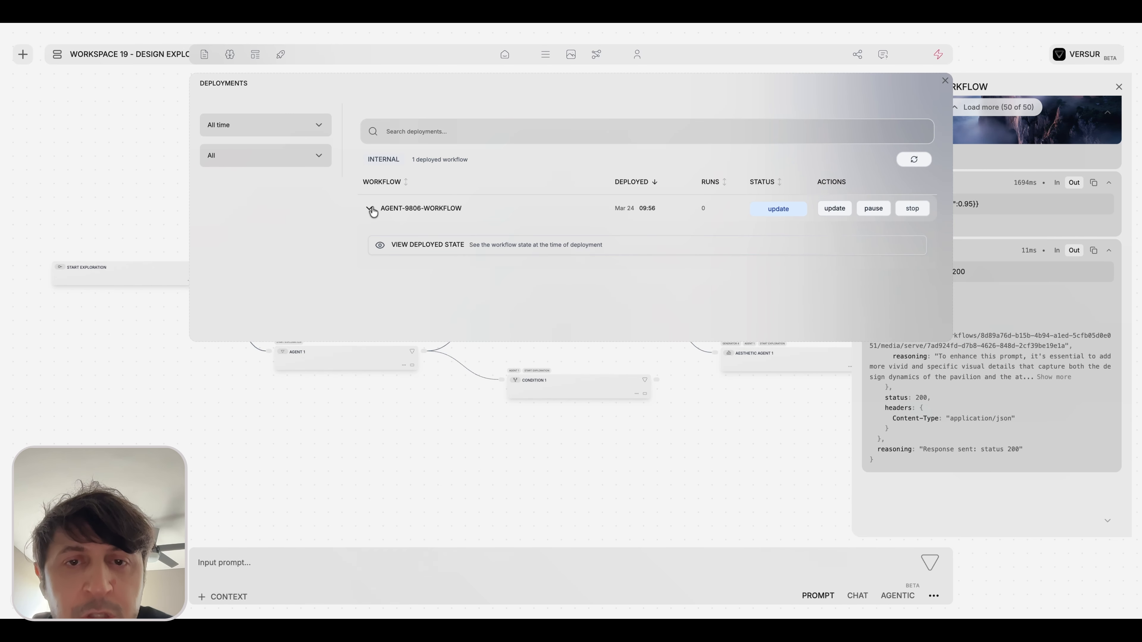
left_click(369, 208)
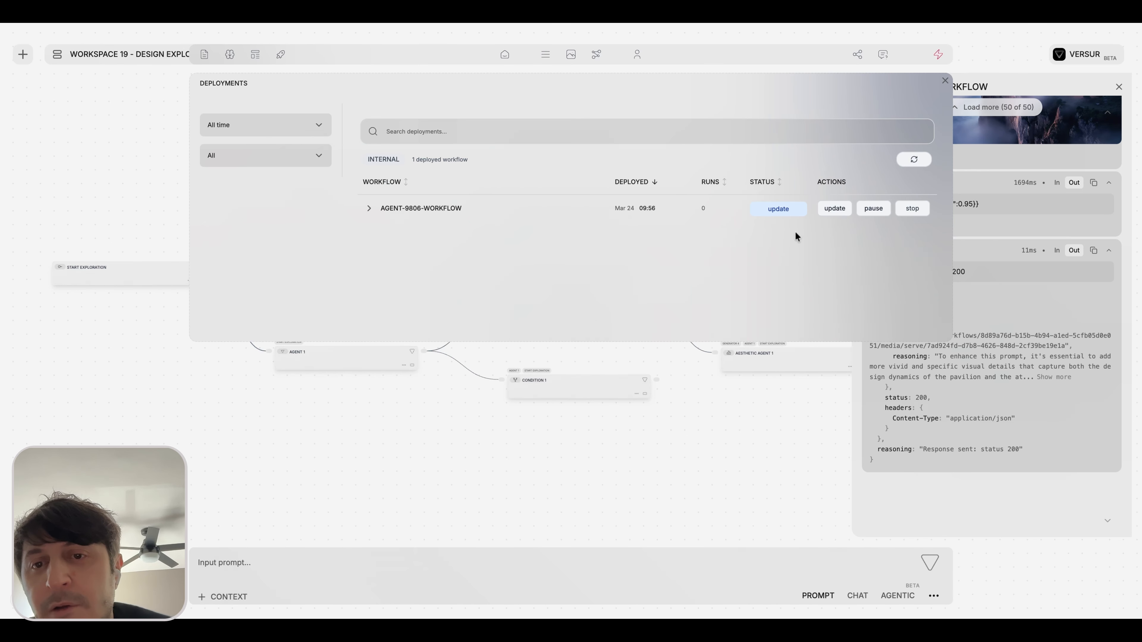
left_click(625, 423)
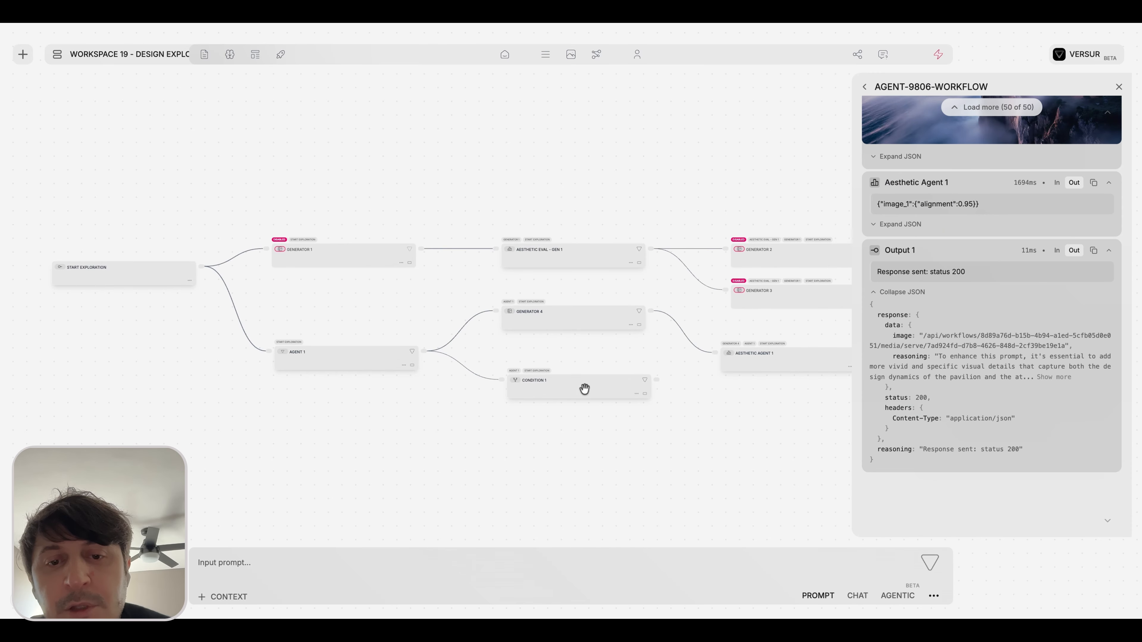
Reopen the deployments overview and update the AGENT-9806-WORKFLOW deployment with the latest workflow changes.
scroll(617, 385, "up", 3)
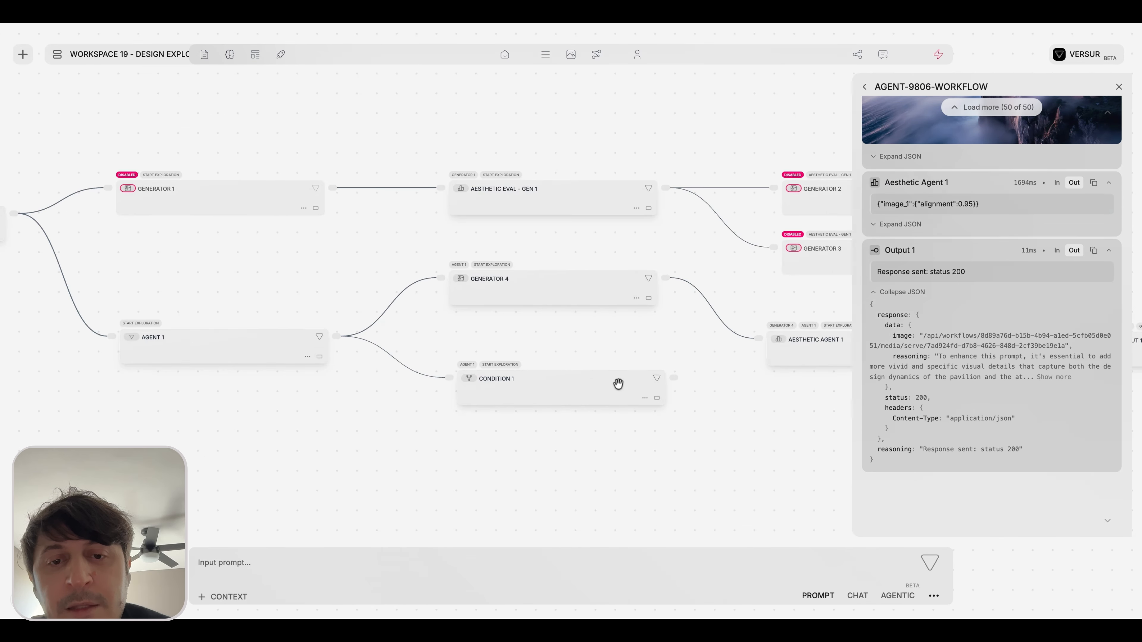
left_click(280, 54)
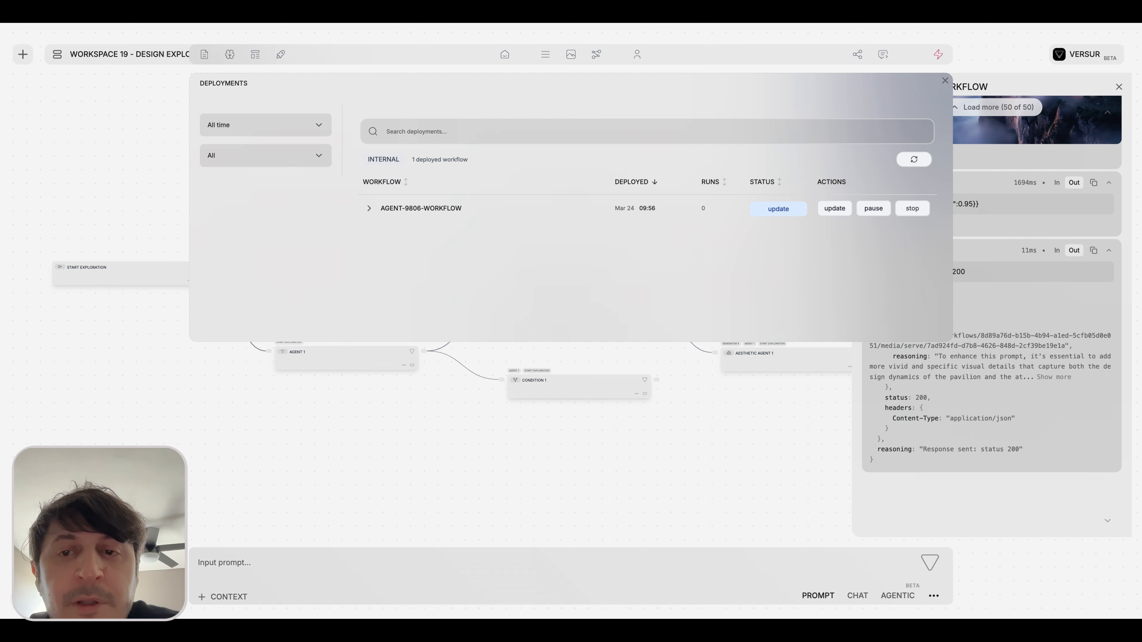
left_click(834, 211)
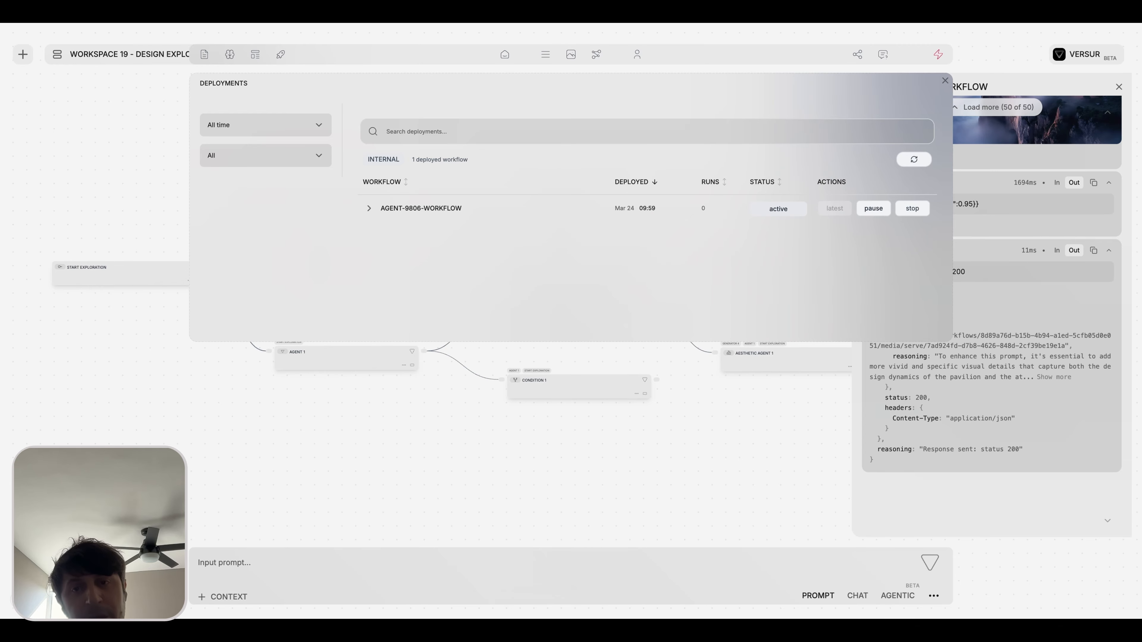
Stop and remove the AGENT-9806-WORKFLOW deployment, and check the workflow's entry in the workspace's workflow list.
left_click(912, 210)
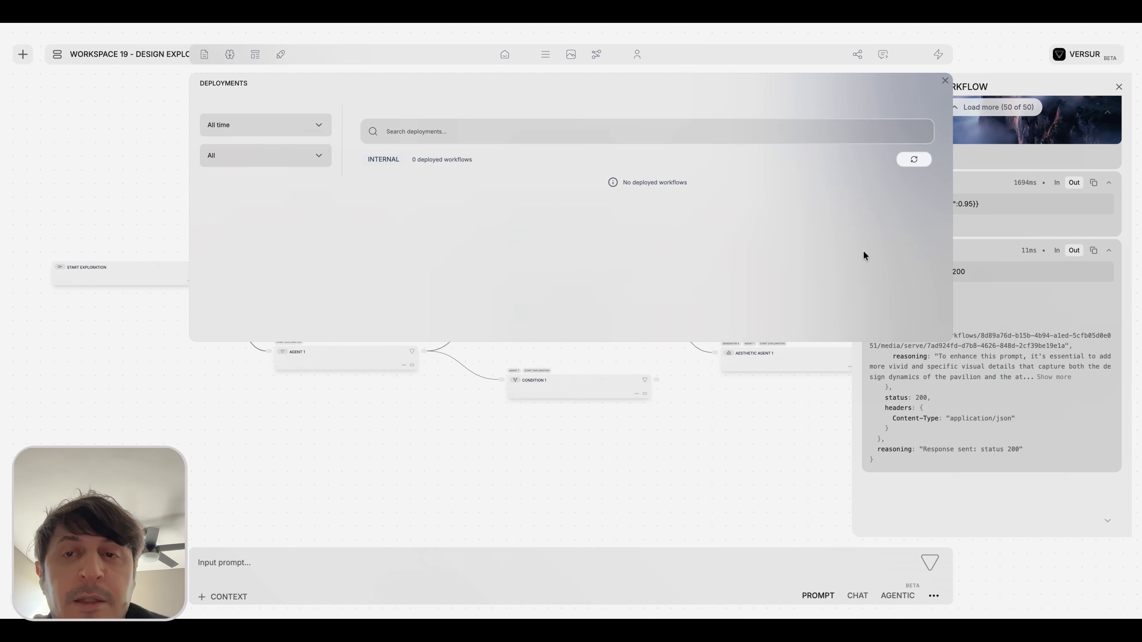
left_click(945, 82)
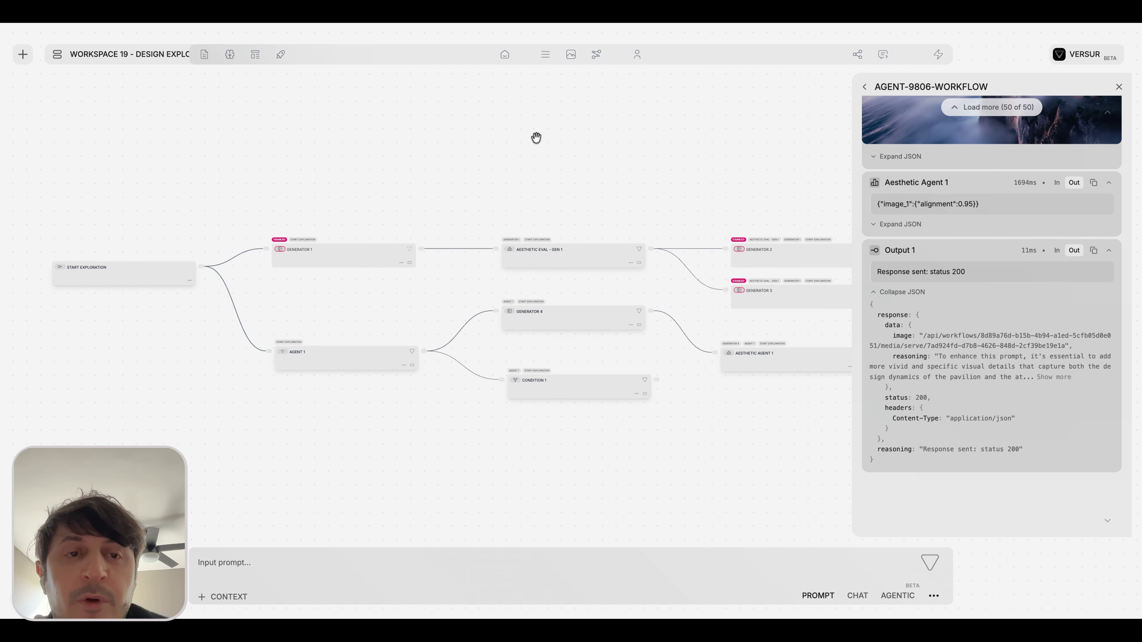
left_click(57, 56)
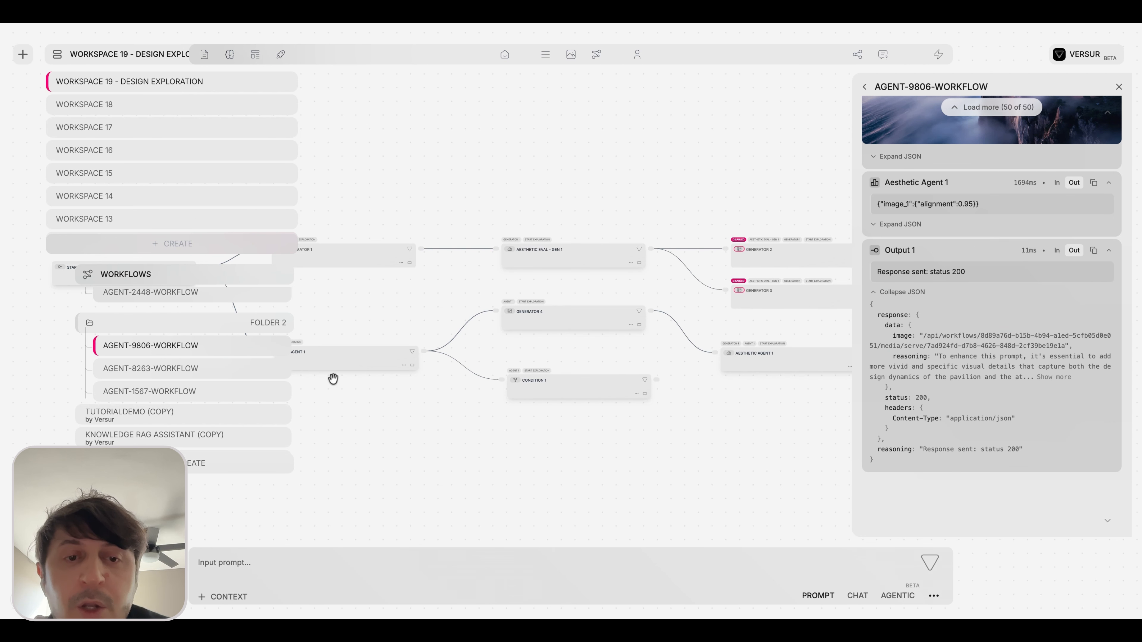